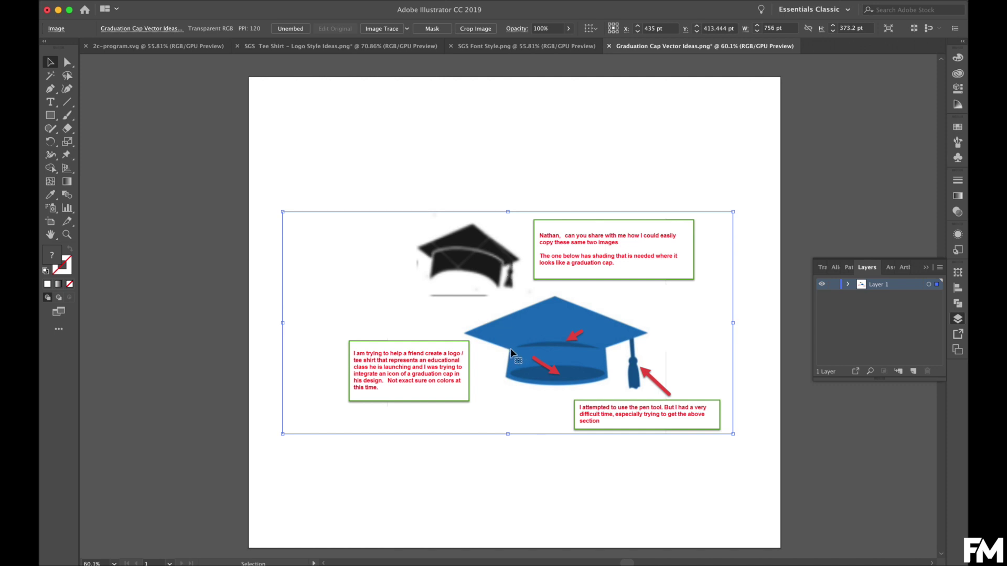
Step: Draw an ellipse about 188 by 100 pt and align its upper edge with the curve of the black cap
click(205, 238)
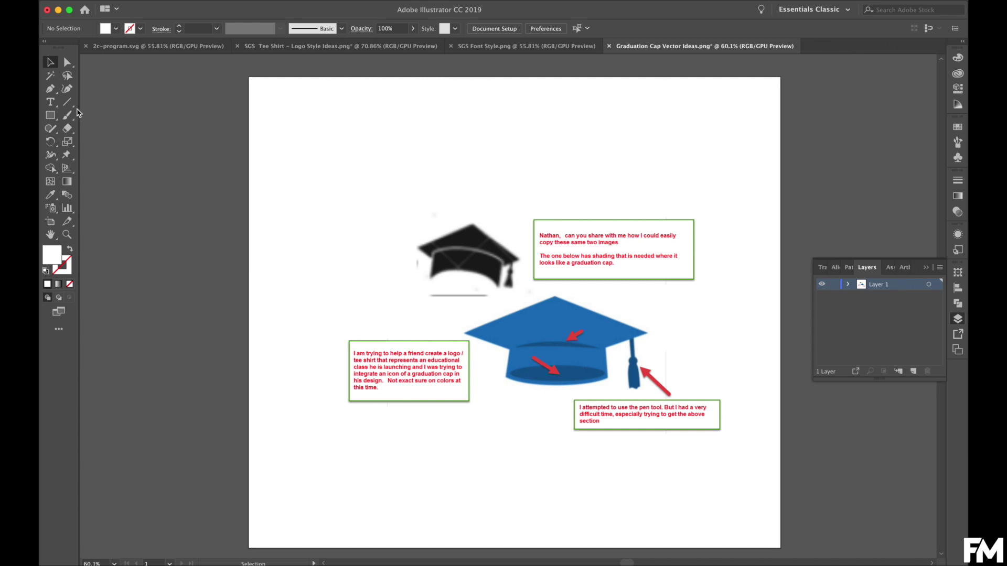
click(52, 117)
click(52, 116)
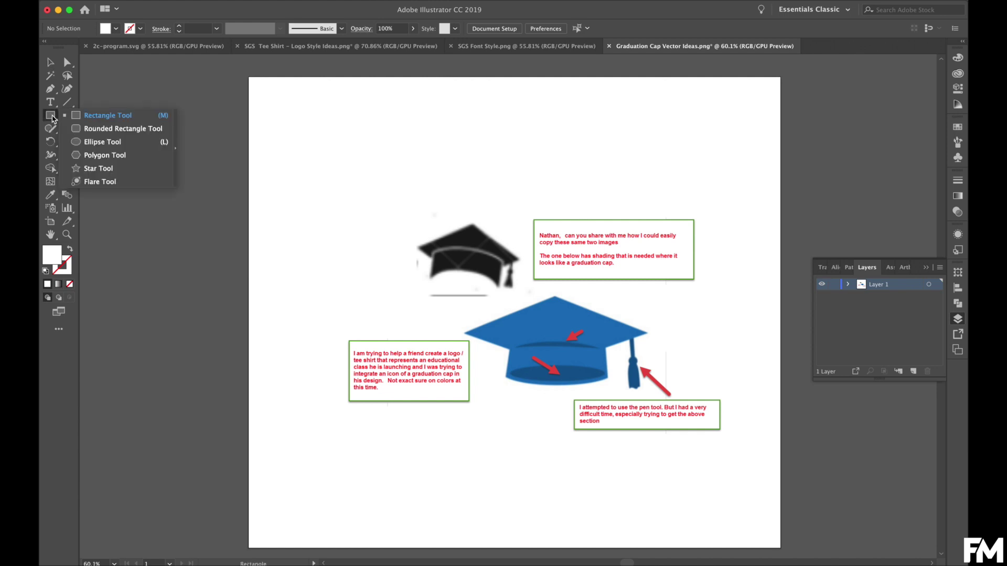
click(83, 142)
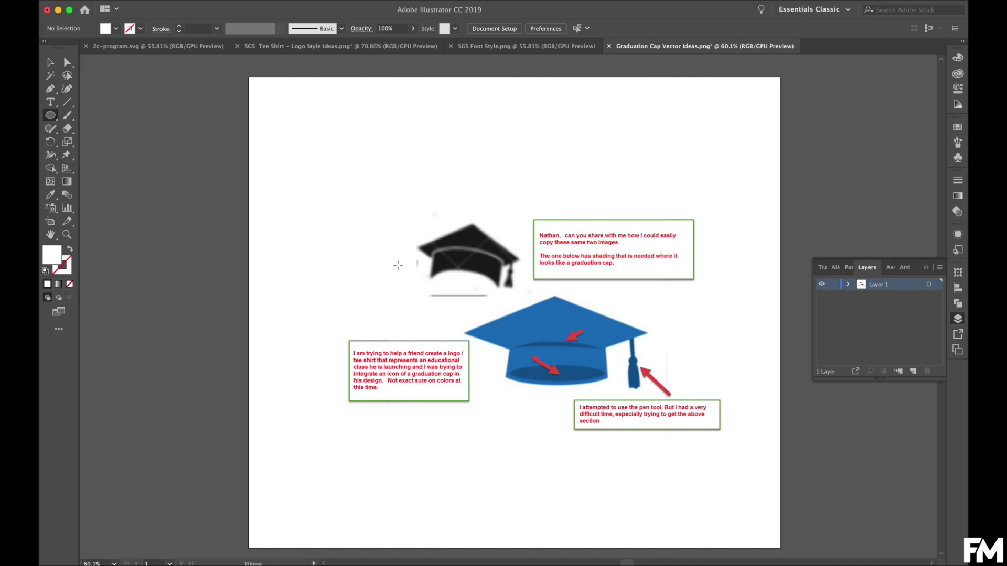
drag(395, 262, 508, 322)
click(50, 62)
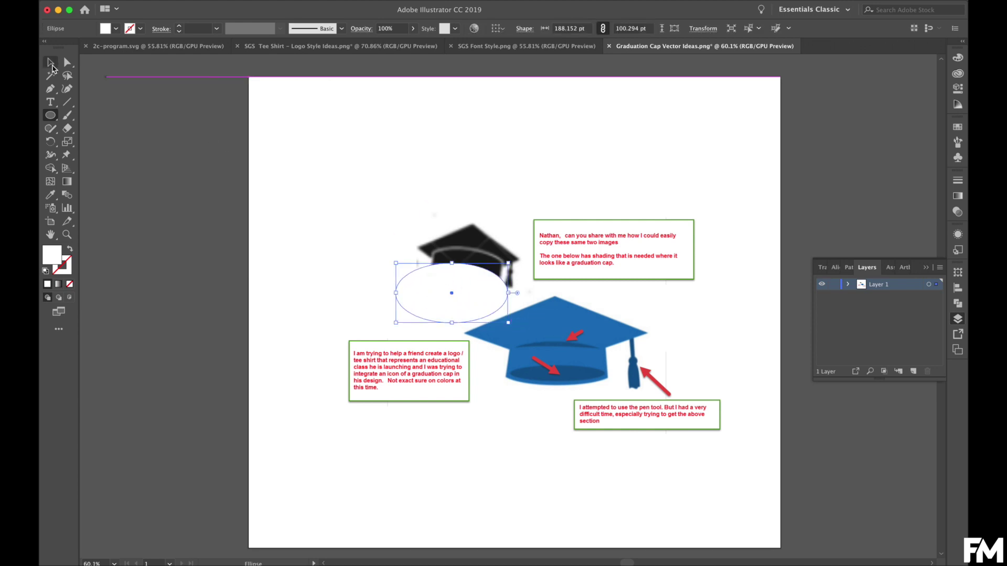
drag(472, 298, 475, 279)
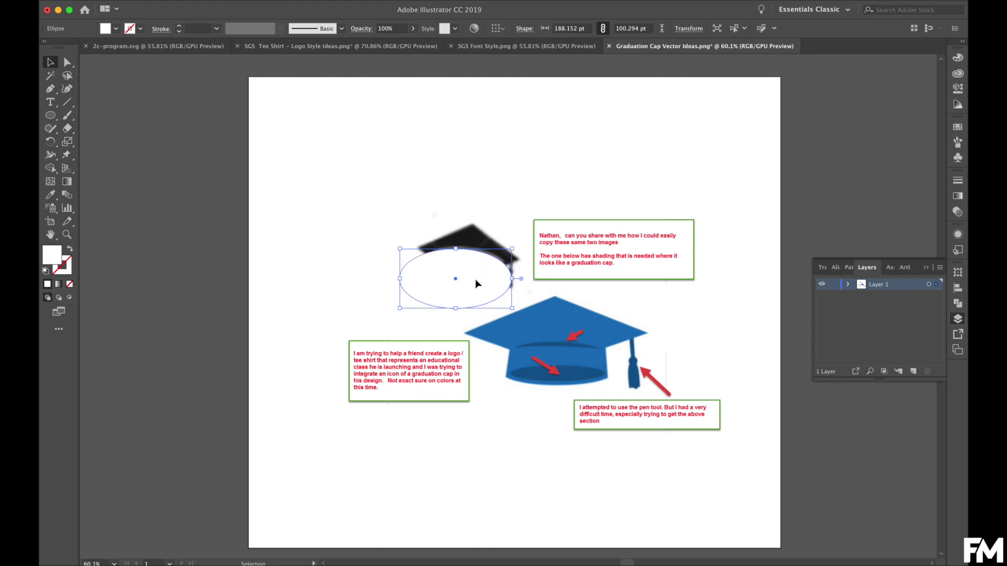
drag(477, 278, 476, 277)
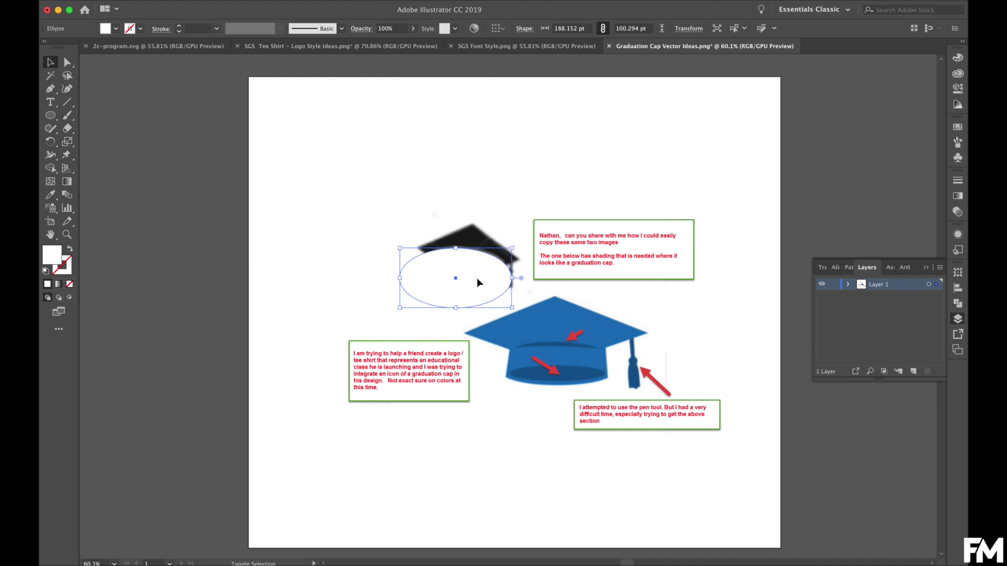
Step: Nudge the ellipse straight down into the empty area below the reference image
key(shift+Down)
key(shift+Down)
key(shift+Down)
key(shift+Down)
key(shift+Down)
key(shift+Down)
key(shift+Down)
key(shift+Down)
key(shift+Down)
key(shift+Down)
key(shift+Down)
key(shift+Down)
key(shift+Down)
key(shift+Down)
key(shift+Down)
key(shift+Down)
key(shift+Down)
key(shift+Down)
key(shift+Down)
key(shift+Down)
key(shift+Down)
key(shift+Down)
key(shift+Down)
key(shift+Down)
key(shift+Down)
key(shift+Down)
key(shift+Down)
key(shift+Down)
key(shift+Down)
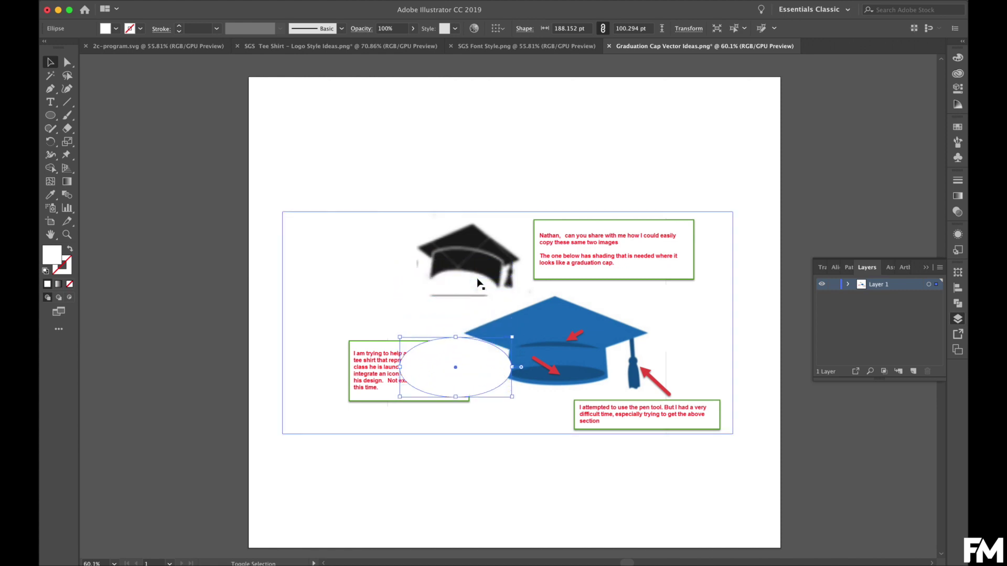
key(shift+Down)
key(shift+Down)
key(shift+Down)
key(shift+Down)
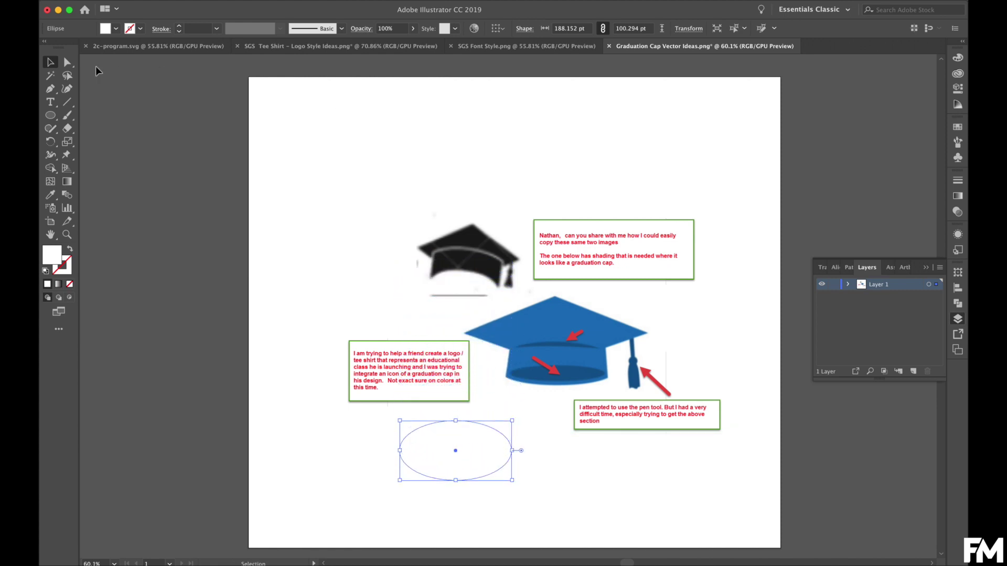
Step: Fill the ellipse with a new CMYK spot color swatch named Black Spot, with K at 100%
click(116, 31)
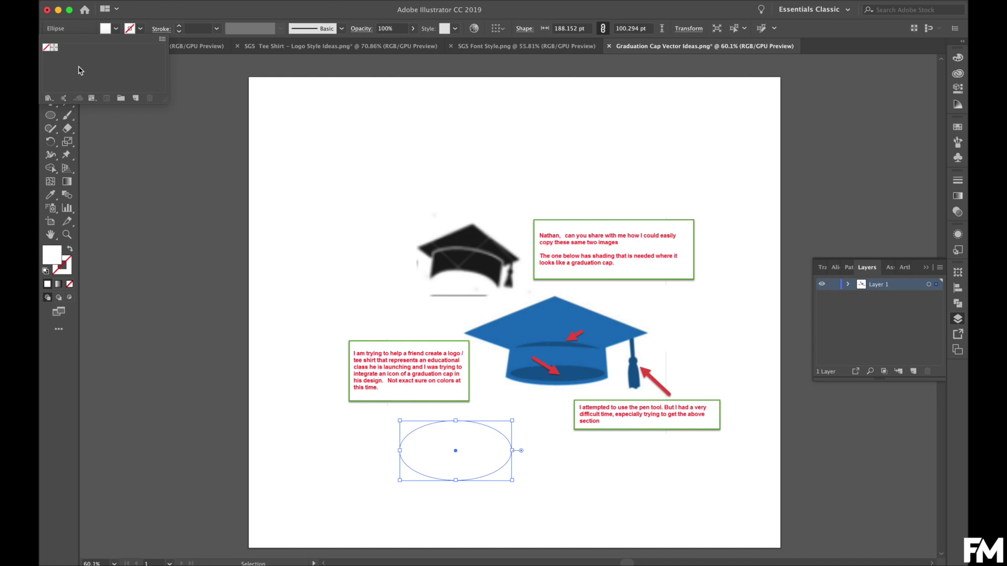
click(136, 98)
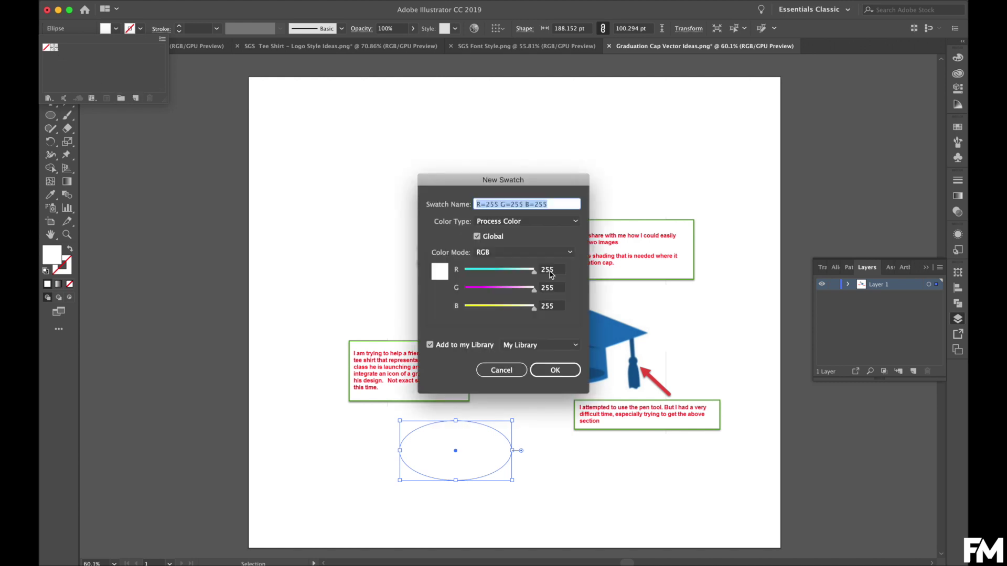
text(Black Spot)
click(550, 221)
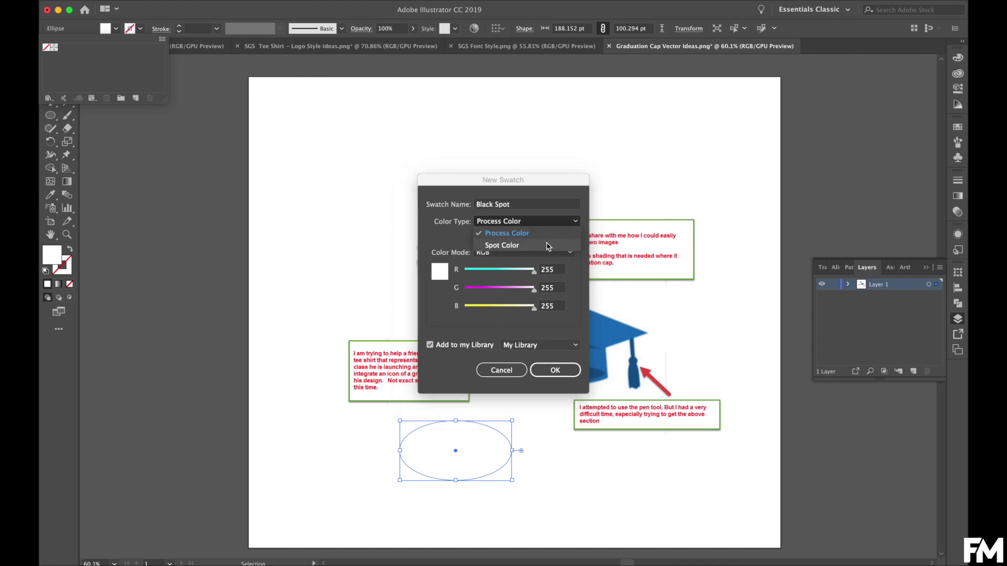
click(547, 246)
click(537, 256)
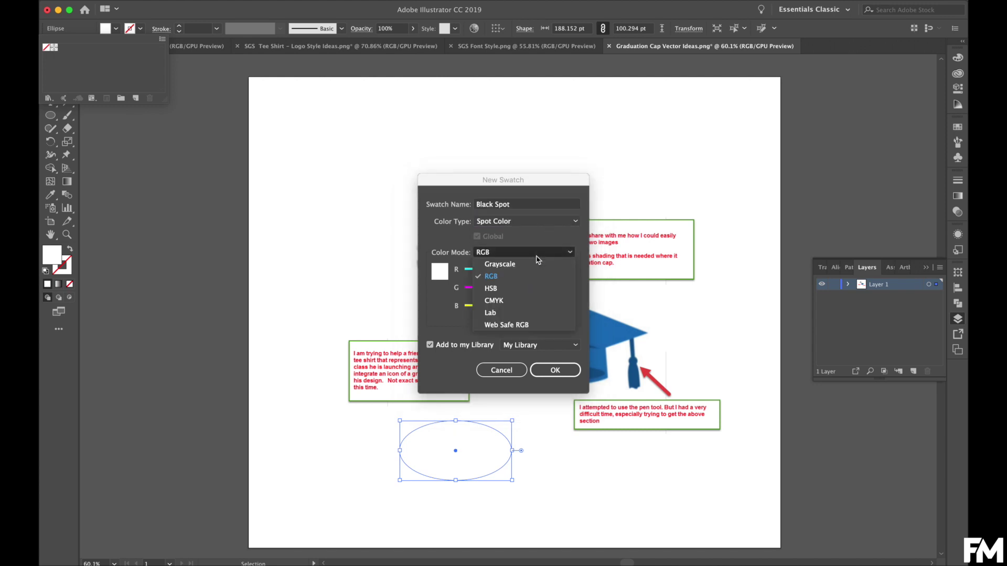
click(523, 312)
click(526, 253)
click(521, 301)
drag(469, 313, 551, 315)
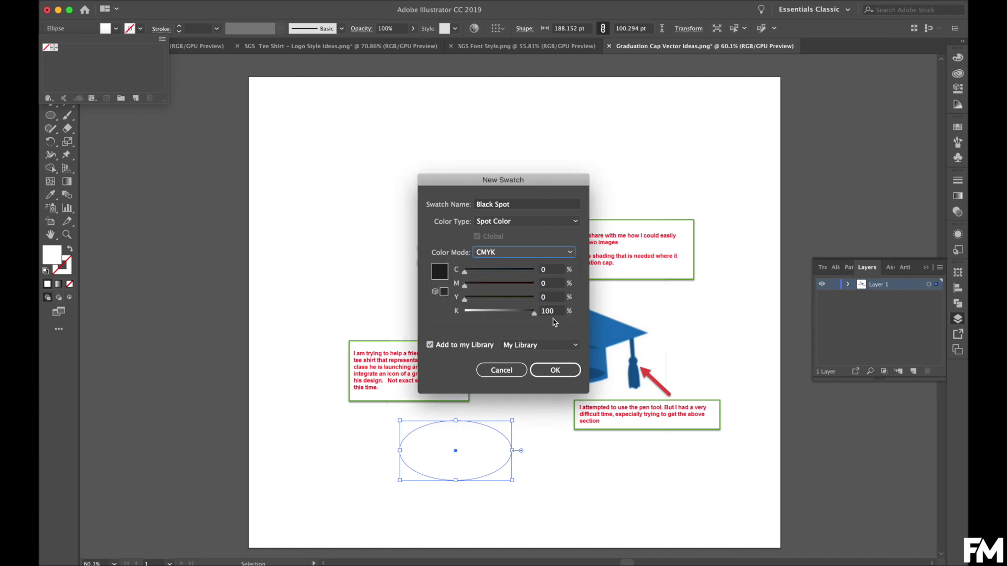
click(555, 371)
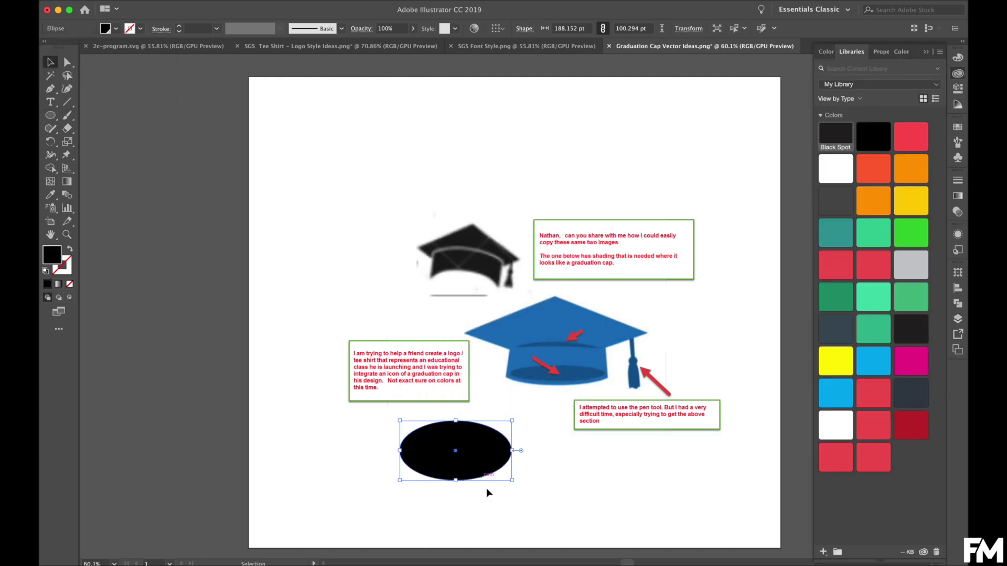
Step: Draw a closed four-sided shape over the black cap's base with the Pen tool and move it beside the black ellipse
click(495, 496)
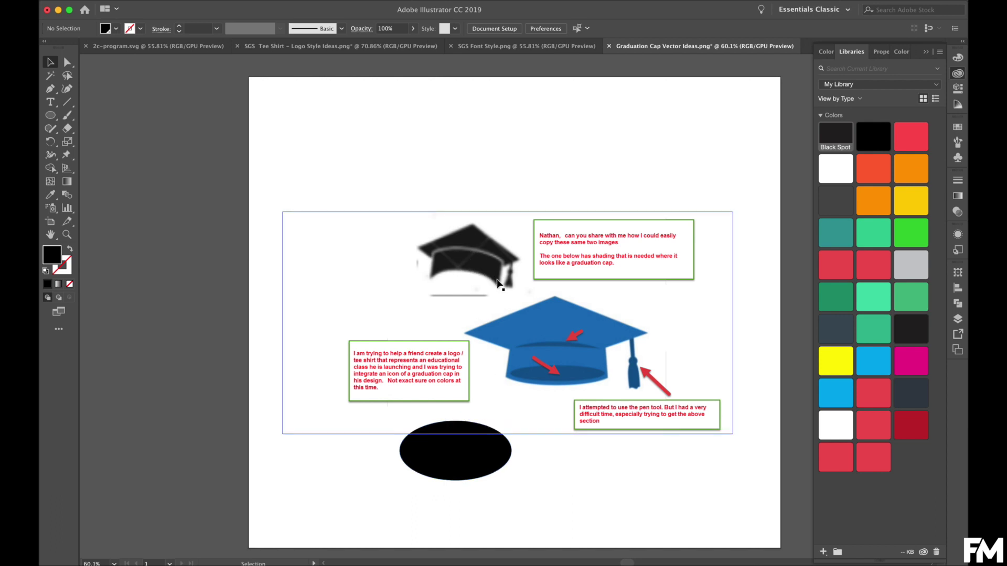
click(51, 90)
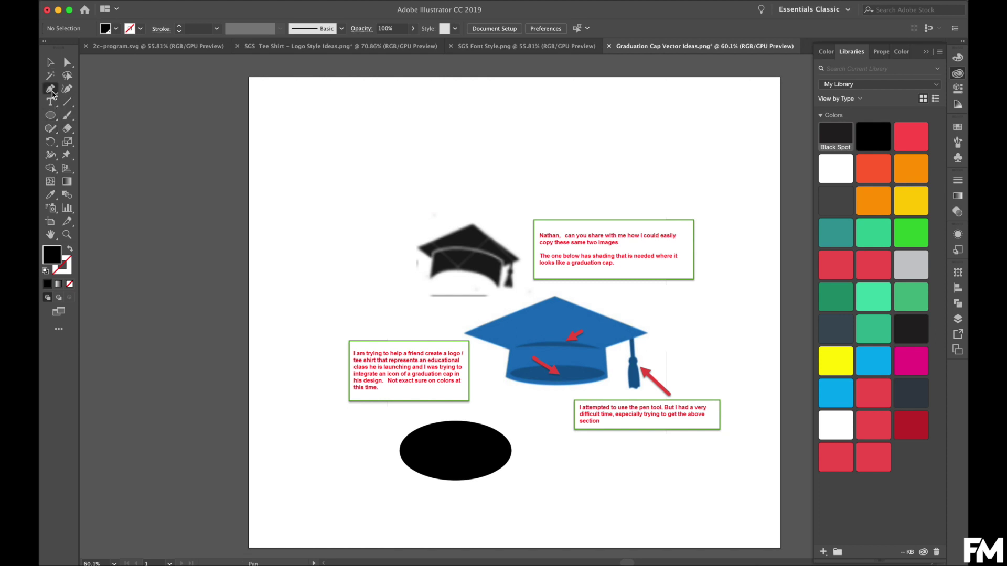
click(435, 243)
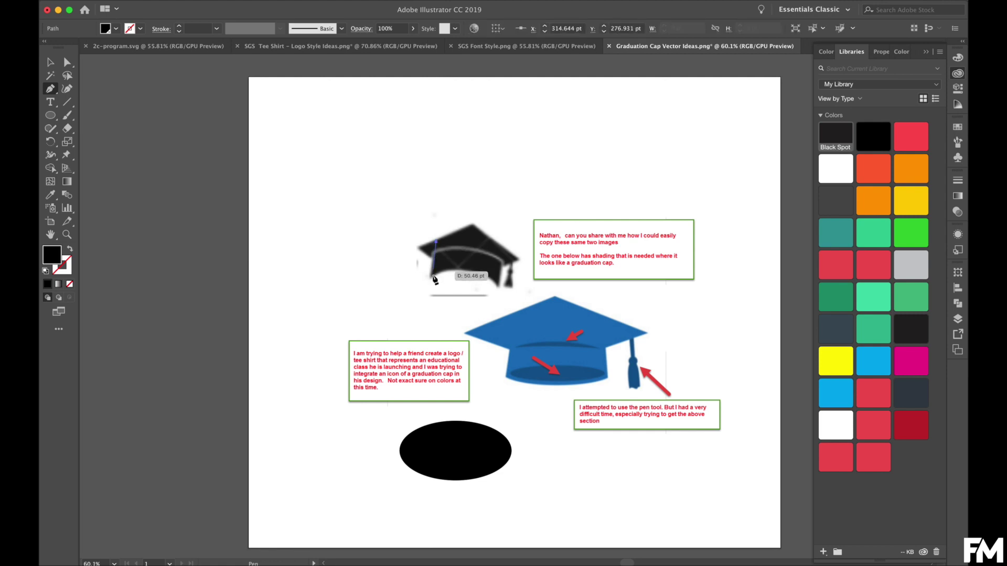
click(429, 291)
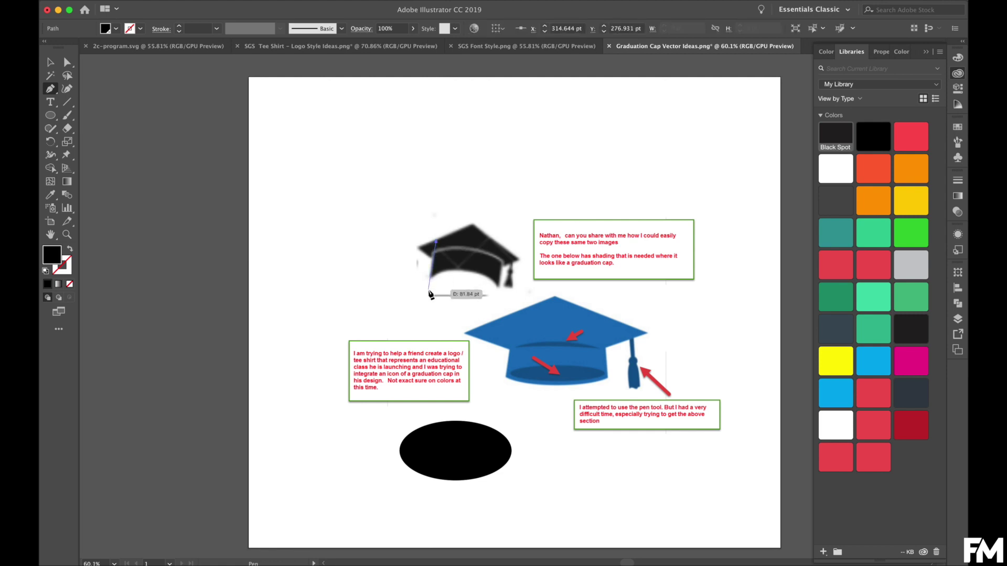
click(496, 297)
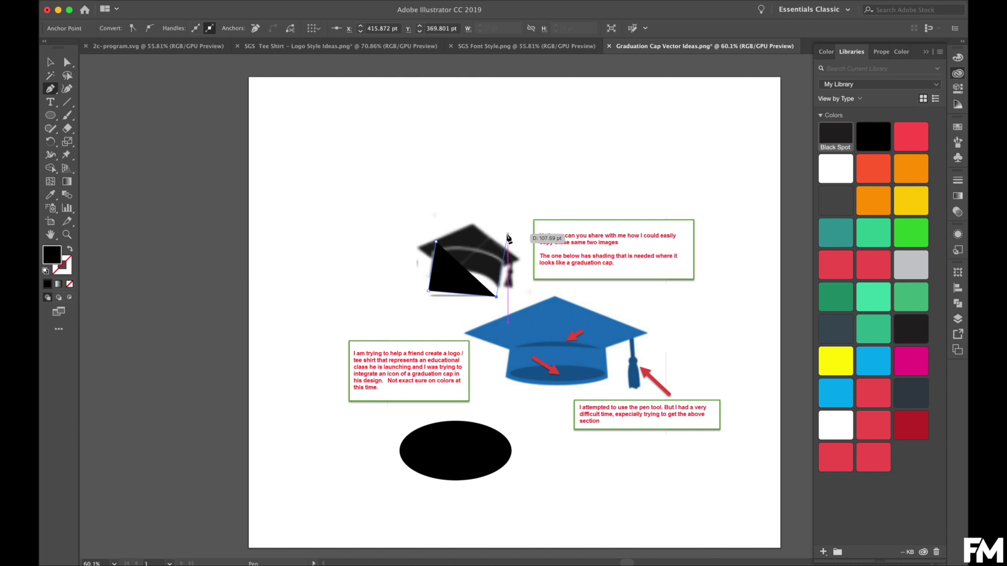
click(507, 235)
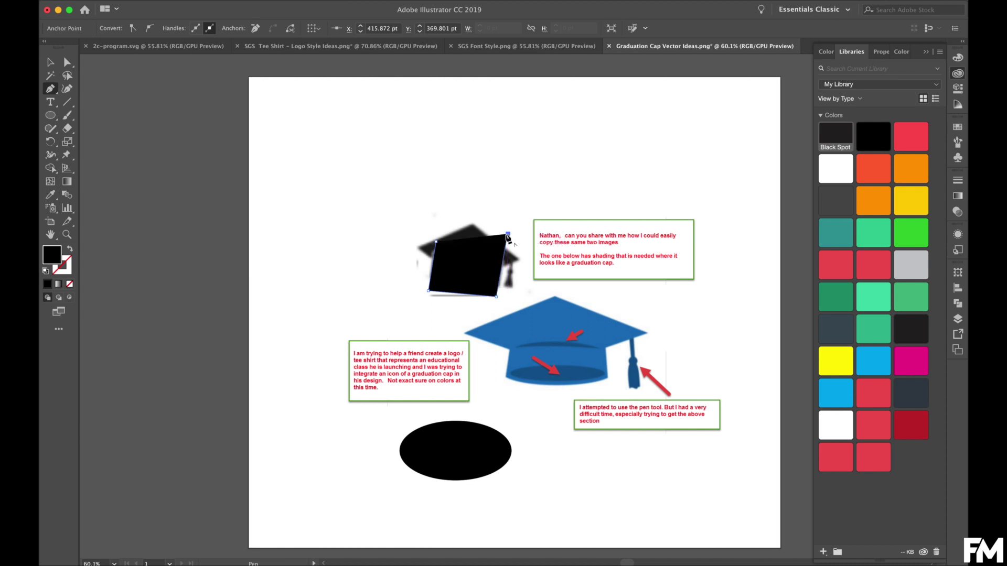
click(436, 242)
click(51, 63)
click(466, 343)
click(467, 286)
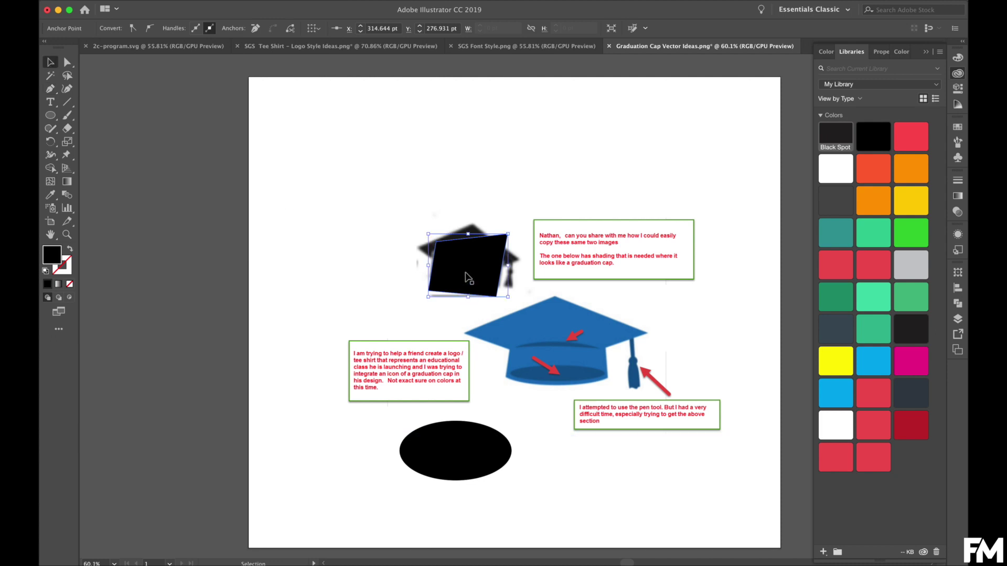
drag(467, 275, 331, 491)
Step: Duplicate the black ellipse and place the copy overlapping the original's lower part
click(448, 471)
key(ctrl+c)
key(ctrl+v)
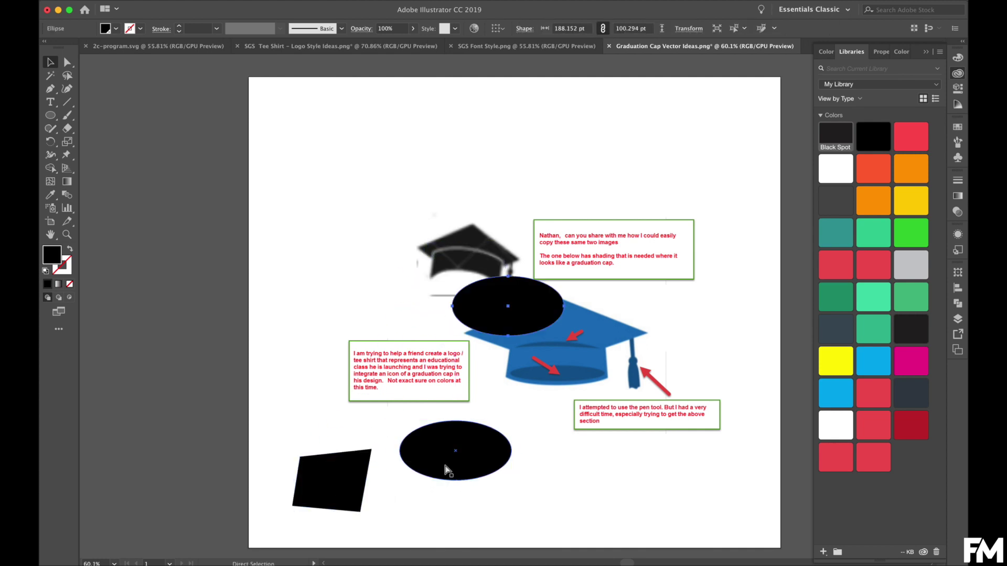
drag(519, 315, 461, 486)
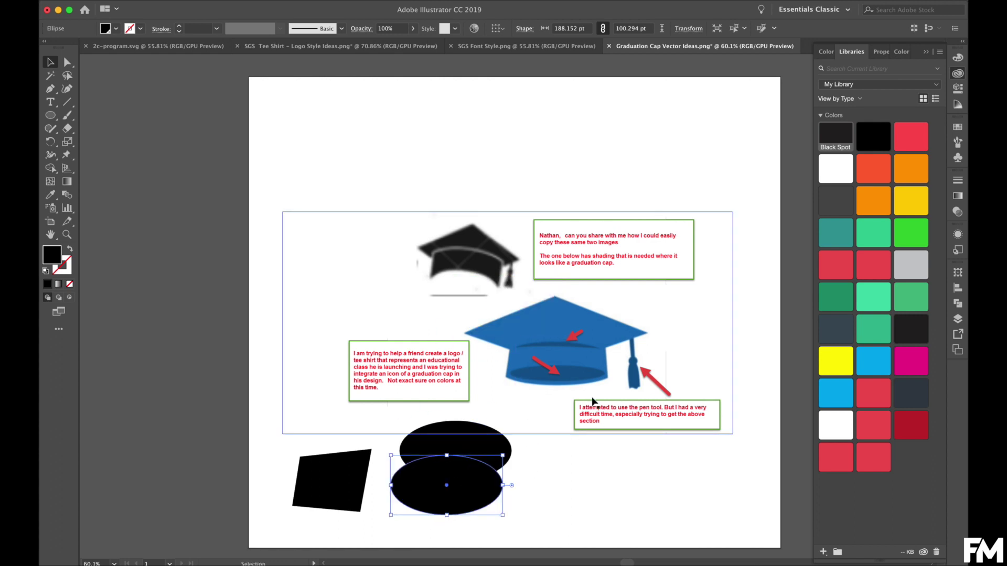
Step: Give the ellipse copy a stroke using a new CMYK spot color swatch named Delete, with M at 100% and K at 0%
click(140, 29)
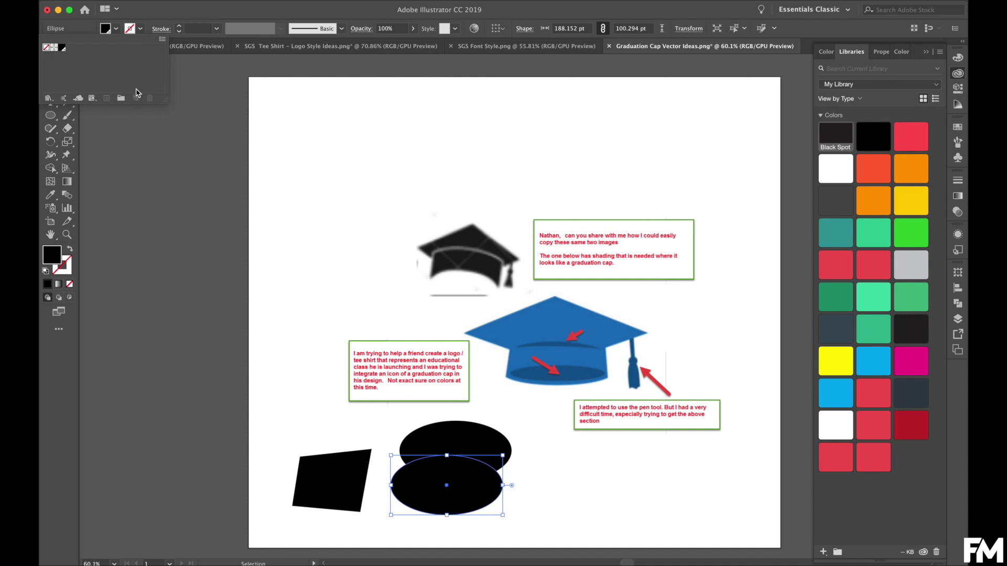
click(62, 47)
click(136, 98)
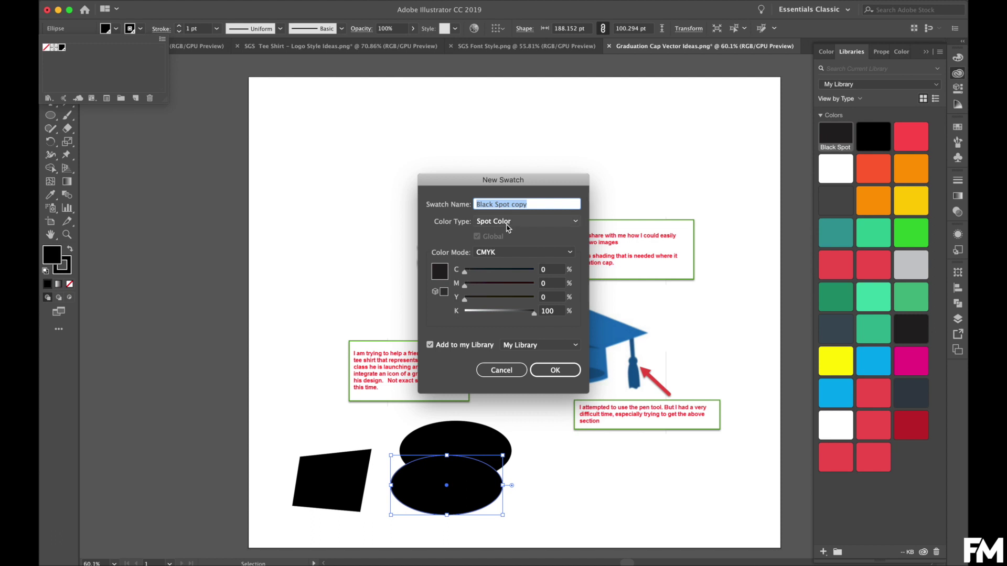
text(Delete)
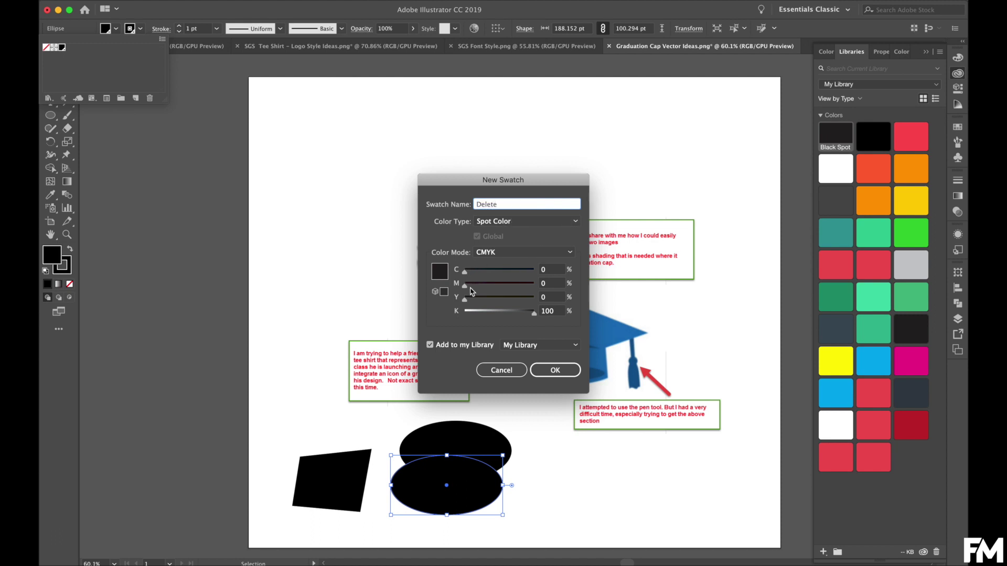
drag(464, 285, 454, 313)
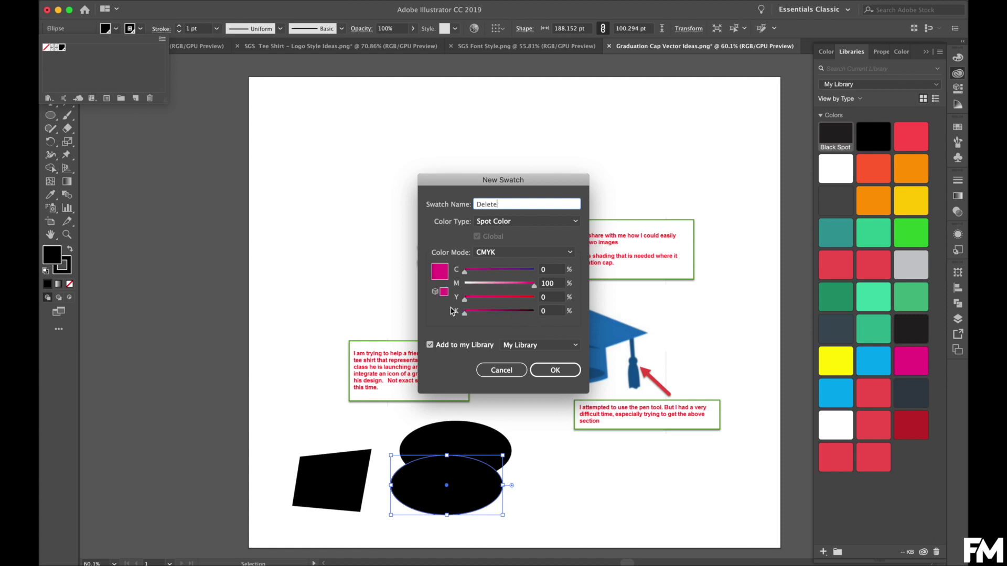
click(550, 375)
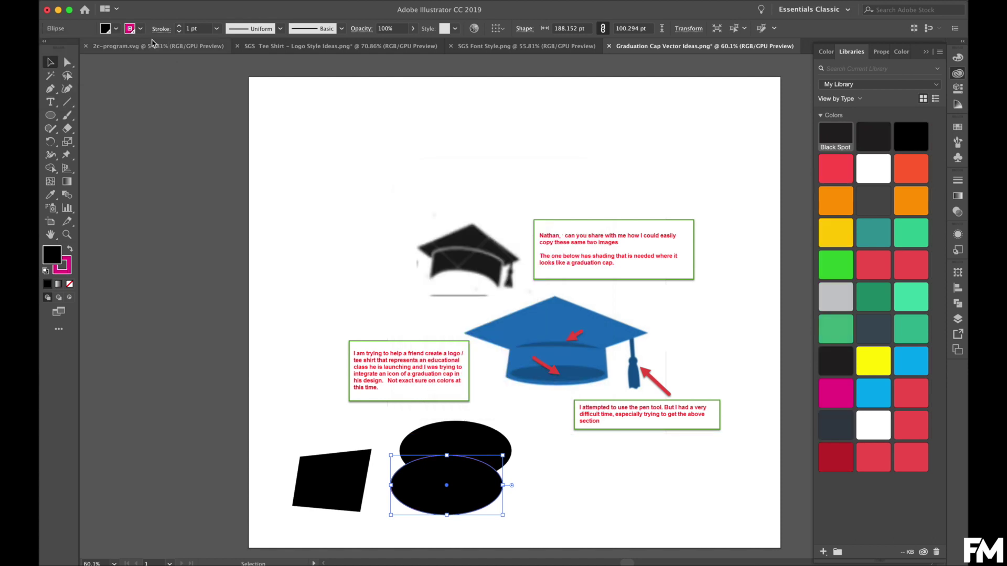
Step: Increase the ellipse copy's stroke weight to 5 pt and deselect it
click(178, 25)
click(178, 26)
click(178, 25)
click(179, 26)
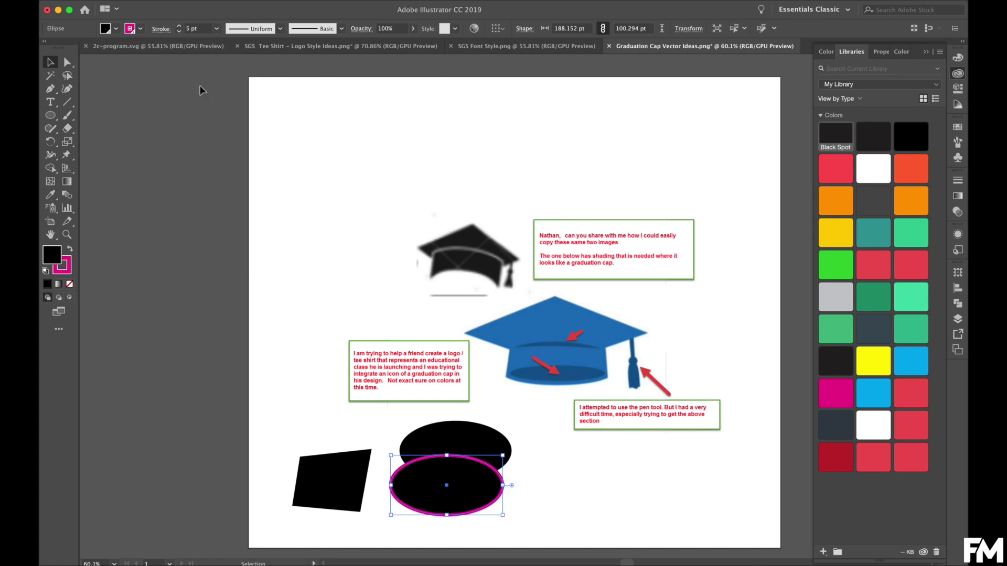
click(227, 299)
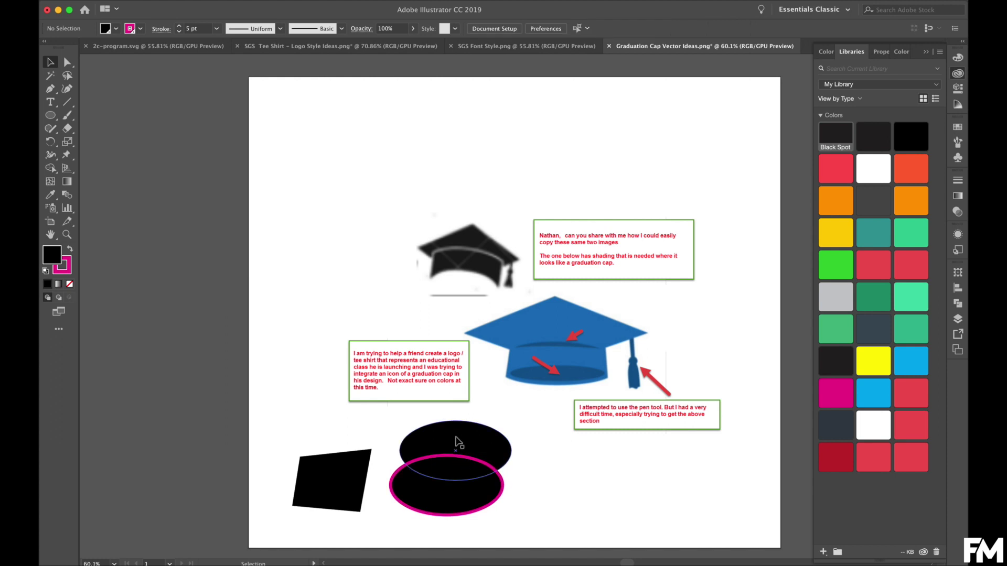
Step: Delete the original black ellipse without a stroke, keeping the magenta-outlined copy
click(455, 485)
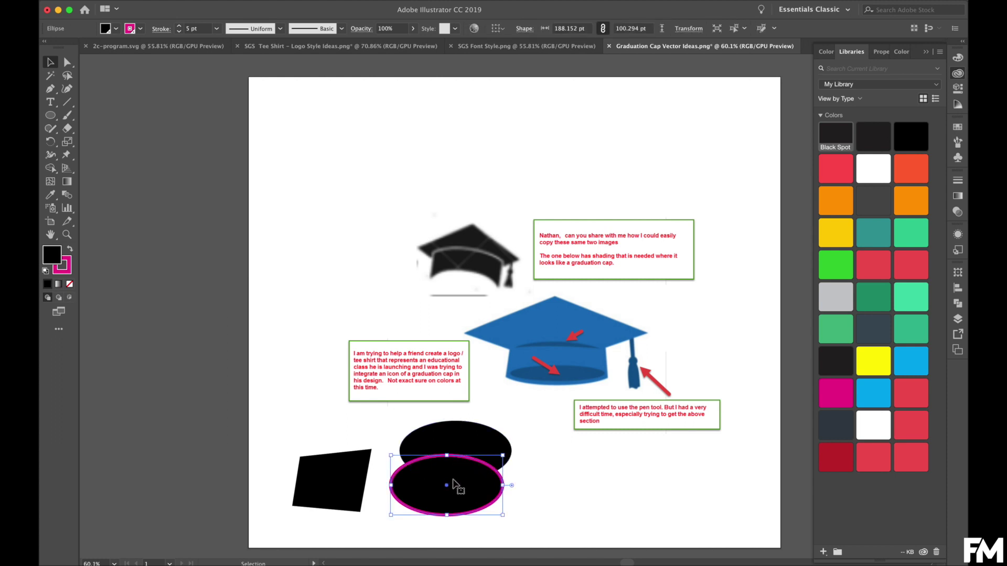
shift+click(468, 444)
click(524, 491)
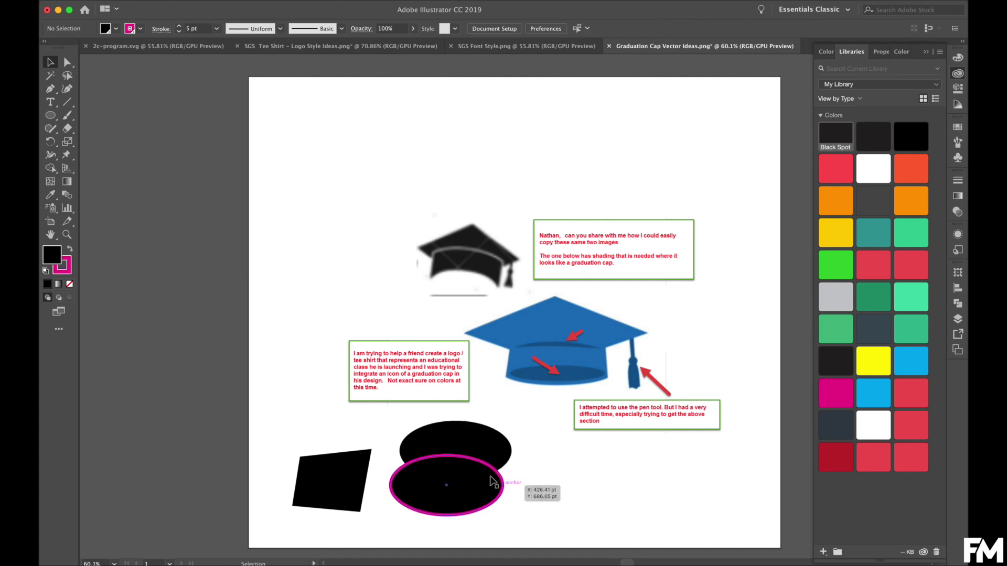
click(483, 447)
key(Delete)
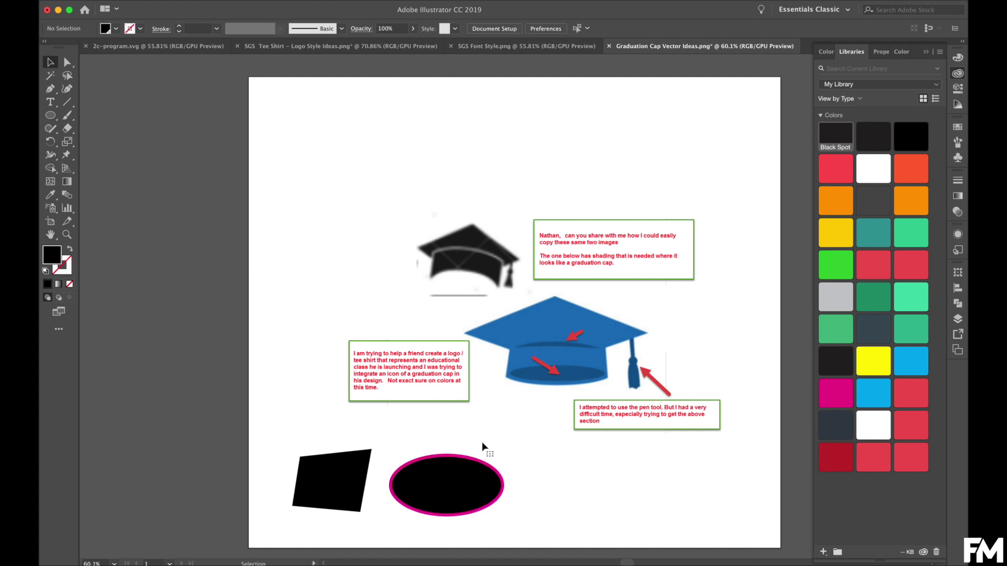
Step: Duplicate the magenta-outlined ellipse and place the copy over the black cap's curved base
click(454, 479)
key(Delete)
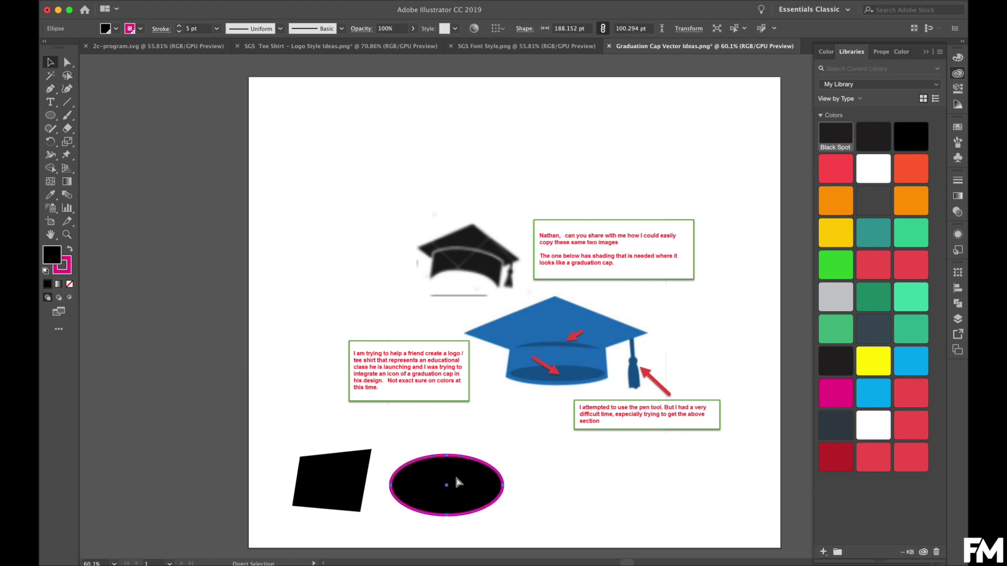
key(ctrl+v)
key(v)
click(481, 382)
click(526, 296)
drag(525, 300, 474, 279)
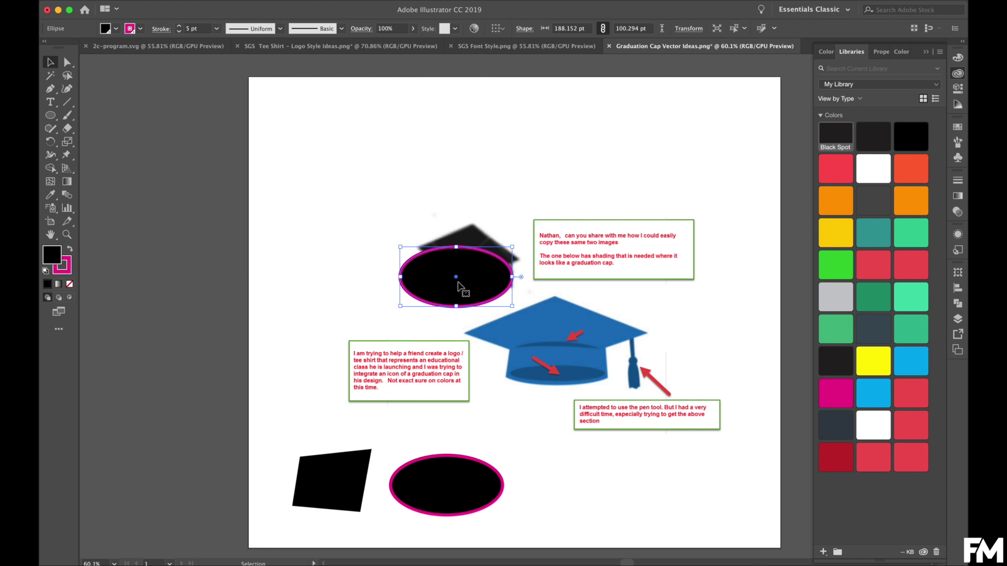
Step: Lower the opacity of the magenta-outlined ellipse over the black cap to 16% and deselect it
click(414, 29)
drag(412, 42, 377, 46)
click(366, 120)
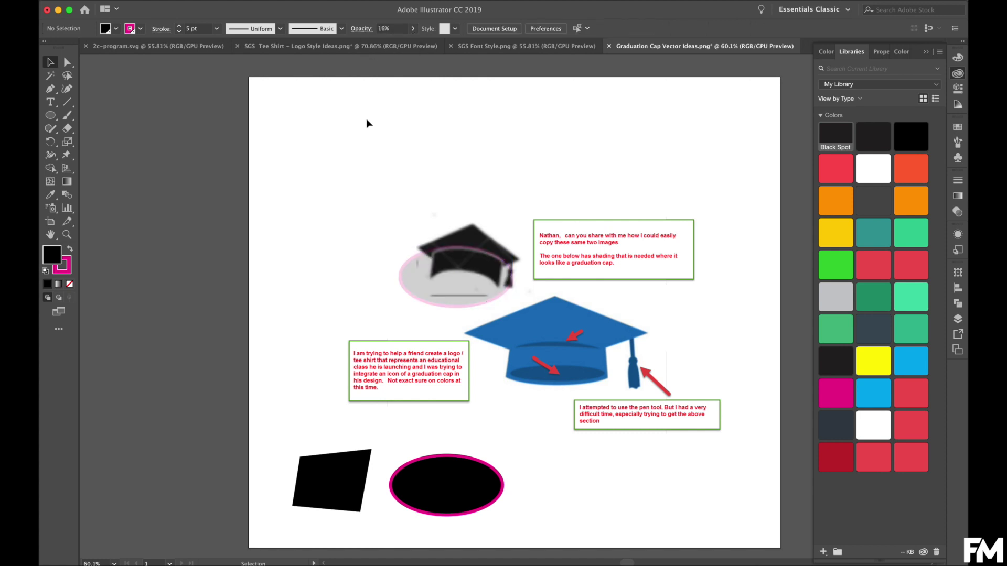
Step: Move the spare magenta-outlined ellipse over the black cap's lower opening and narrow it to about 171 pt wide
click(450, 482)
drag(450, 482, 454, 299)
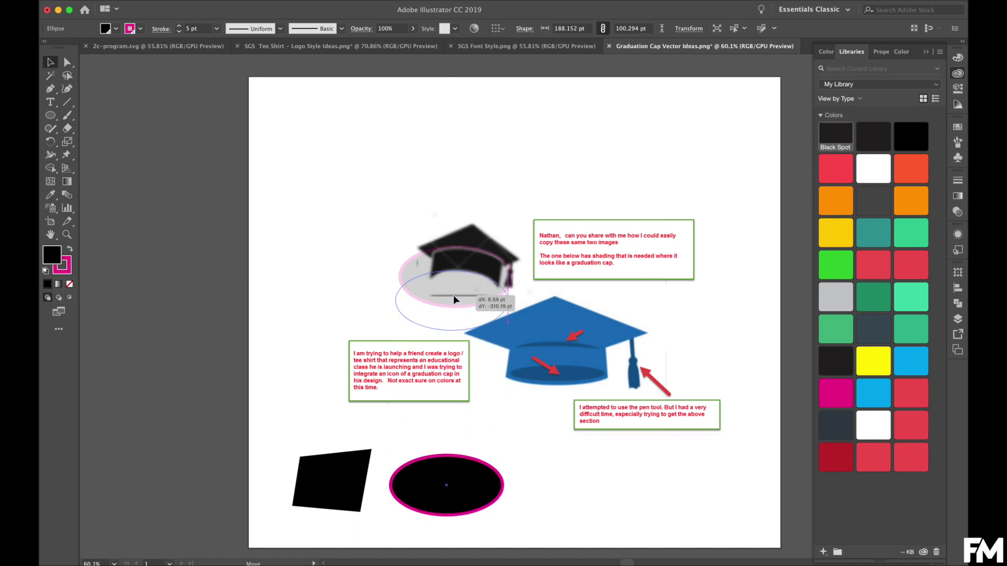
drag(454, 297, 407, 301)
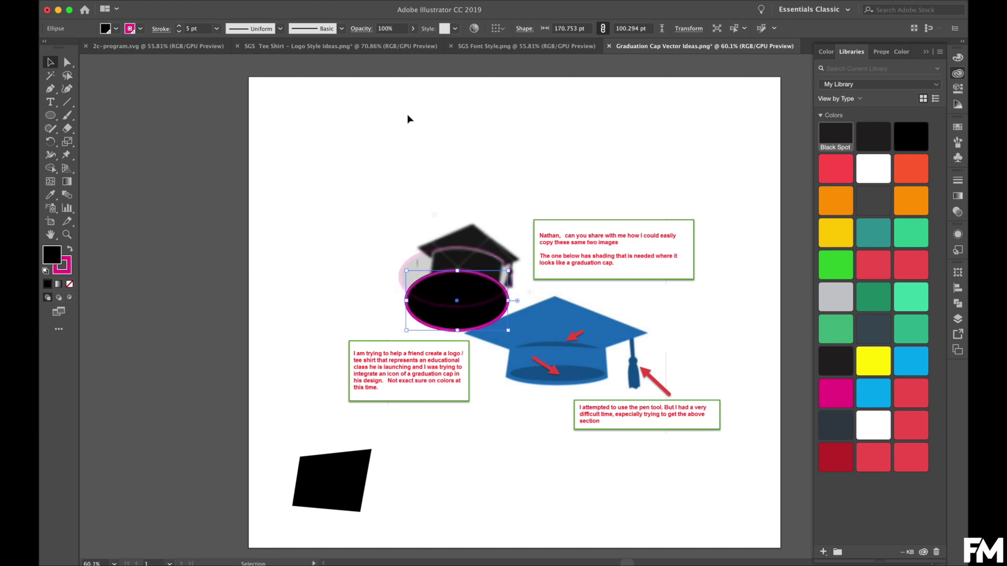
Step: Set the lower ellipse's opacity to 28% and narrow it to about 142 pt wide, nudging it to fit the headband's lower curve
click(413, 28)
drag(414, 42, 382, 41)
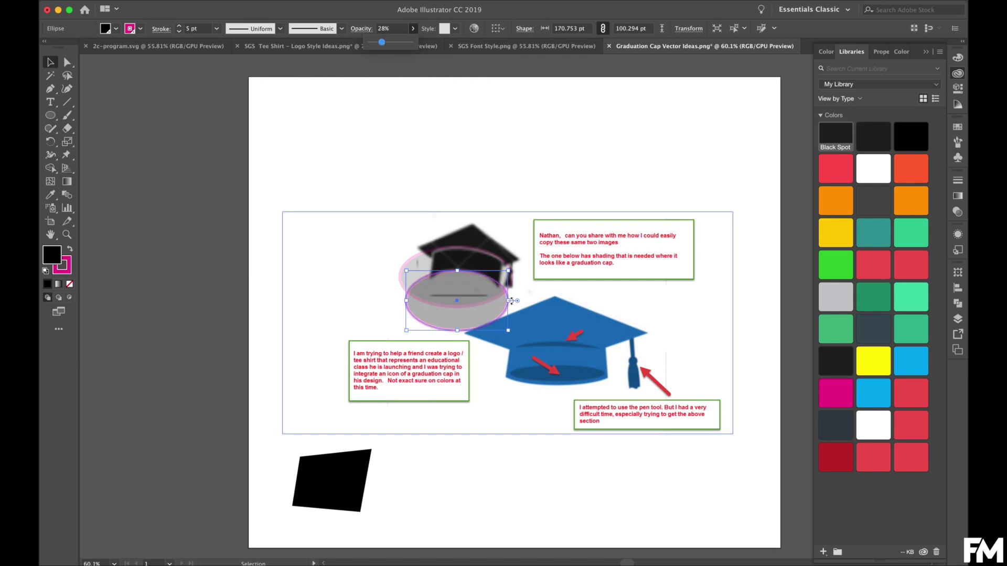
click(512, 304)
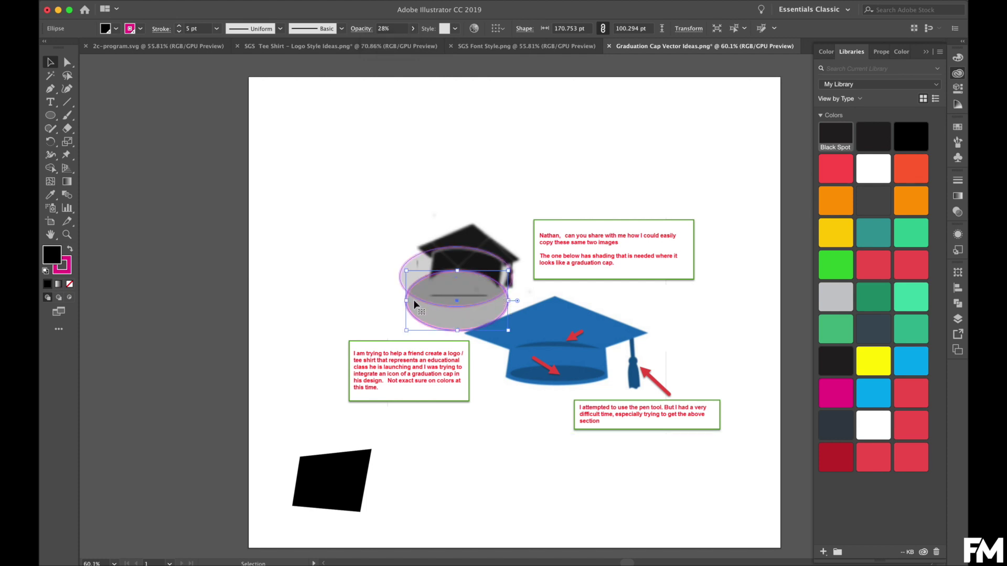
drag(406, 302, 416, 301)
drag(507, 301, 460, 299)
key(Up)
key(Left)
Step: Move the black four-sided shape over the black cap's headband
click(373, 531)
click(333, 488)
drag(332, 487, 464, 273)
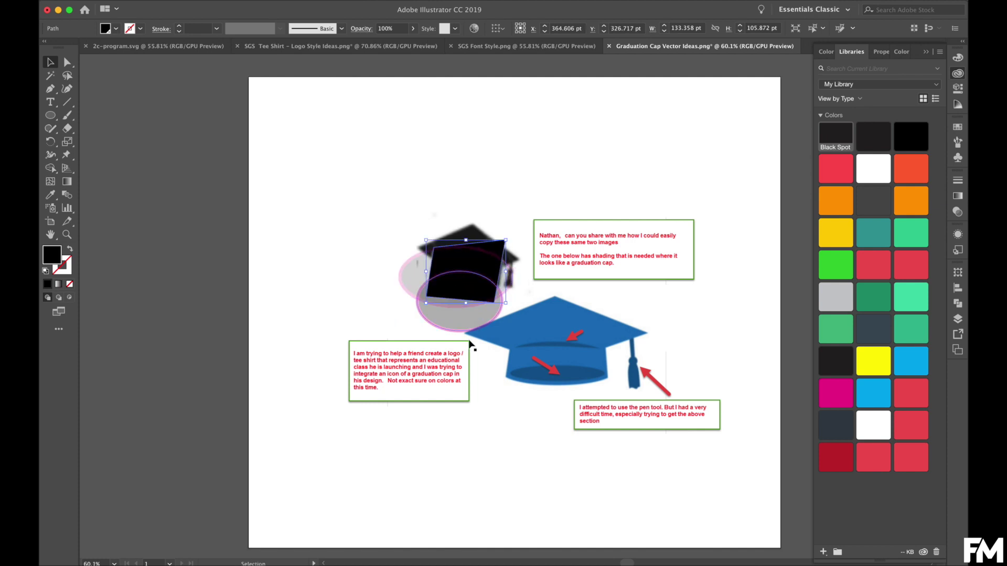
Step: Expand Layer 1 and lock the reference image in it
click(483, 379)
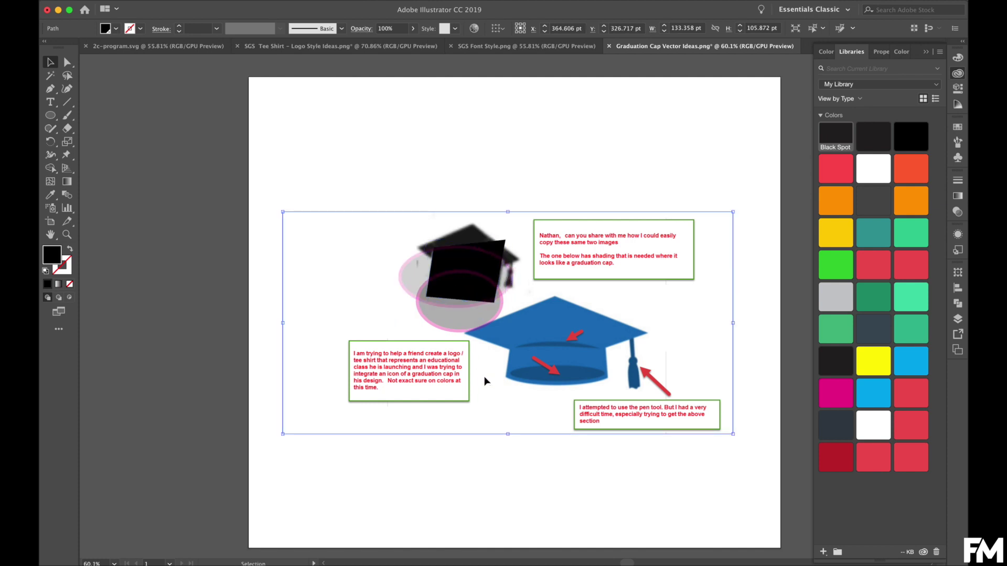
click(957, 318)
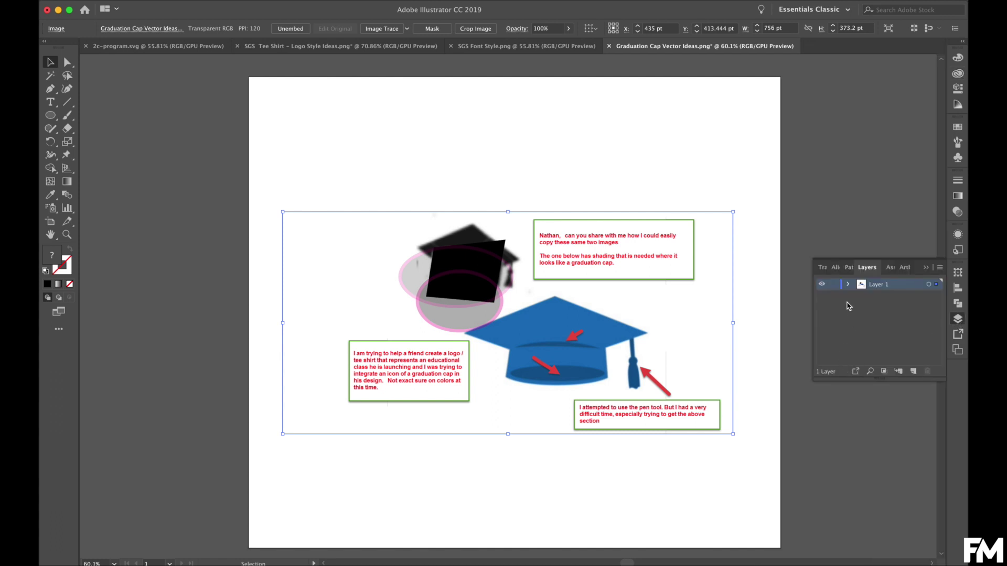
click(848, 285)
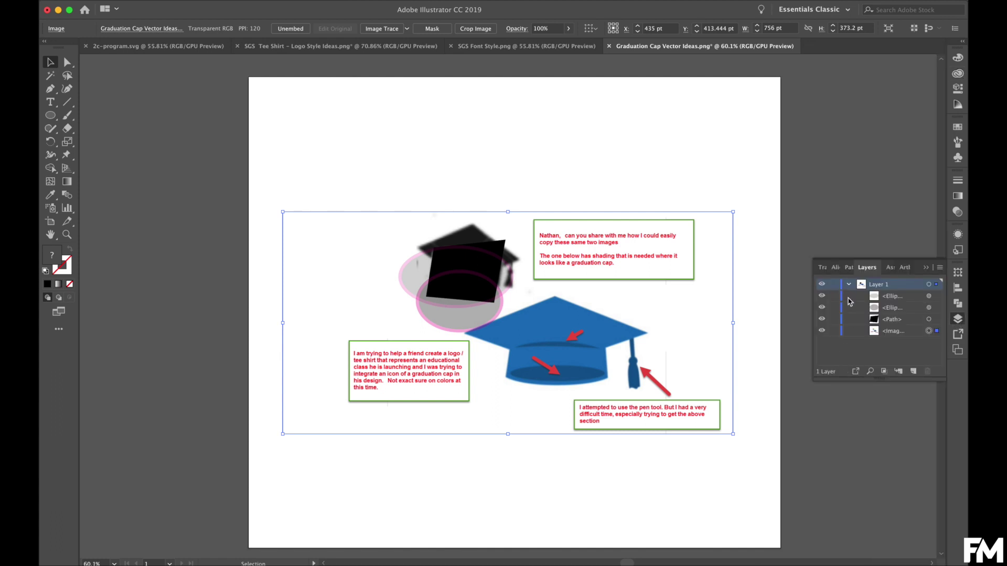
click(833, 332)
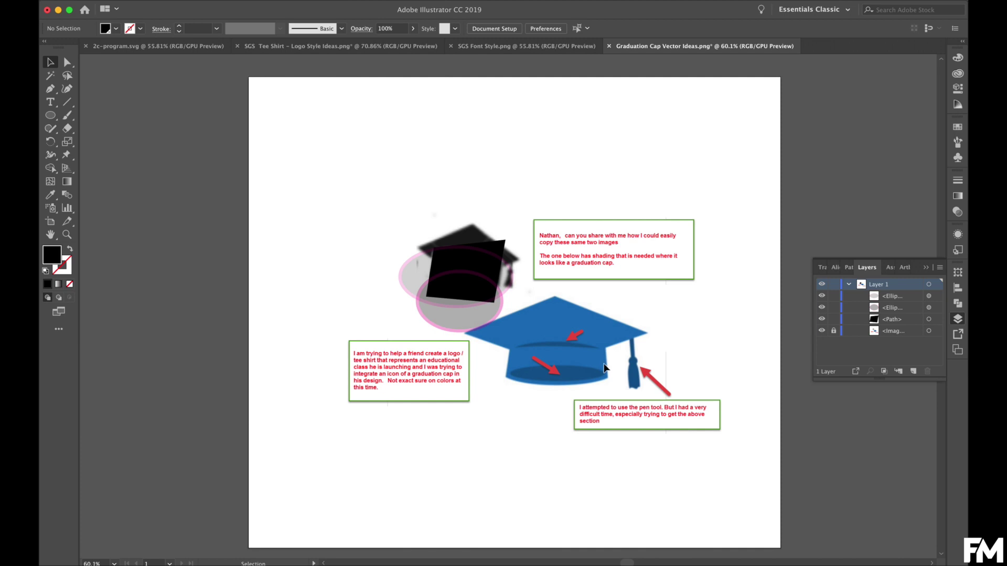
Step: Restore the two ellipses and the four-sided shape to 100% opacity and deselect them
drag(359, 191, 602, 407)
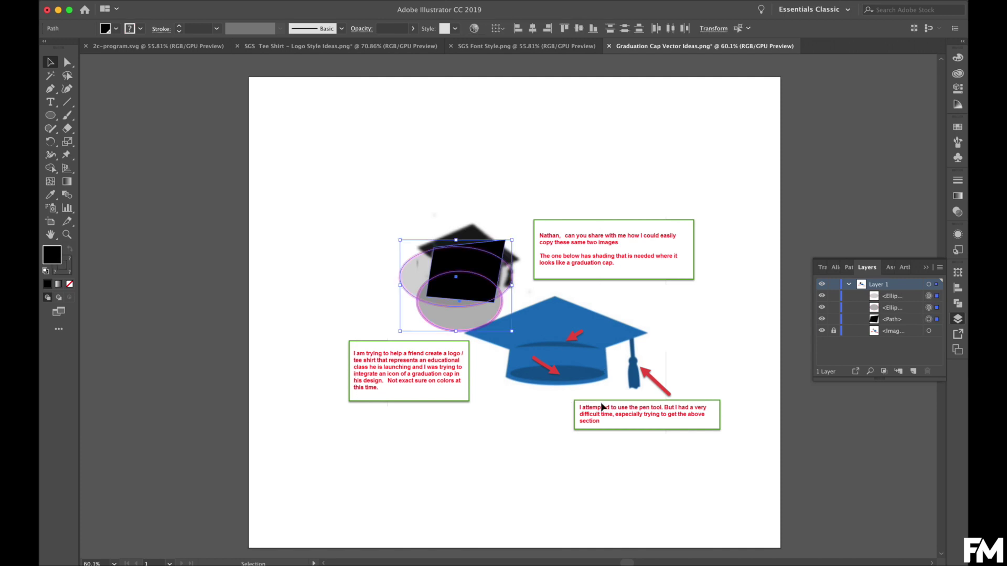
click(413, 28)
drag(411, 43, 418, 44)
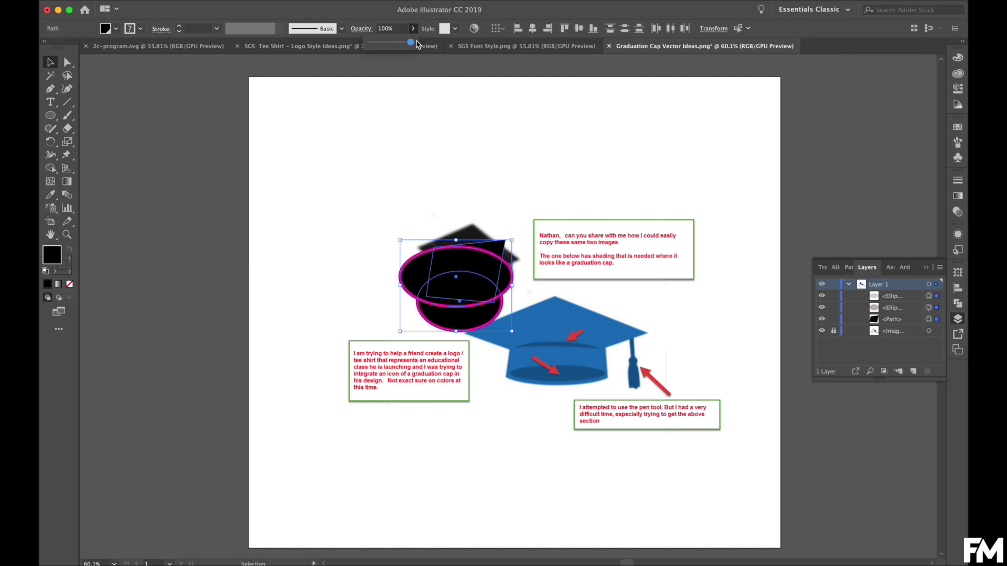
click(580, 154)
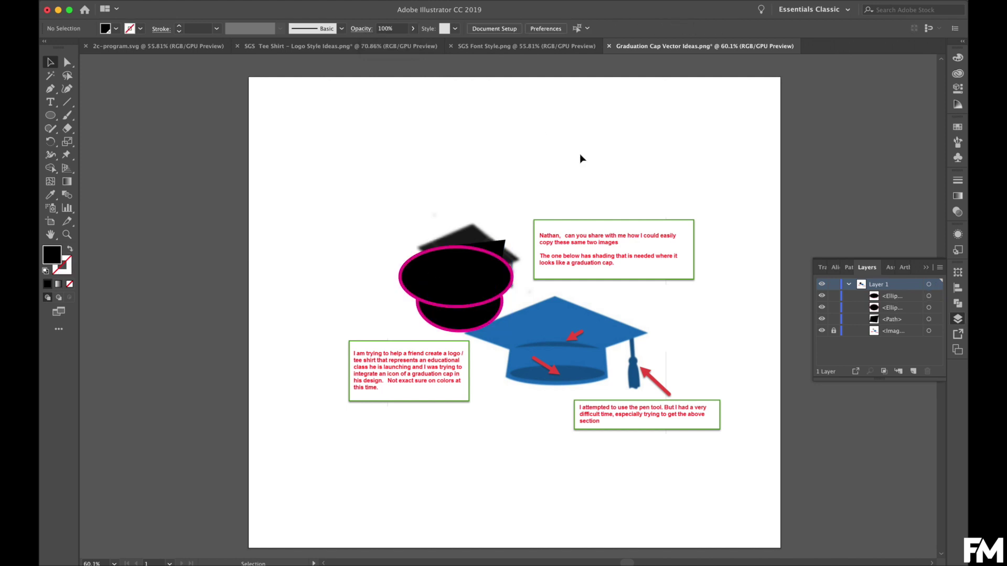
Step: Arrange the stacking order with the narrower ellipse on top, the wider ellipse beneath it, and the four-sided shape below both
click(455, 320)
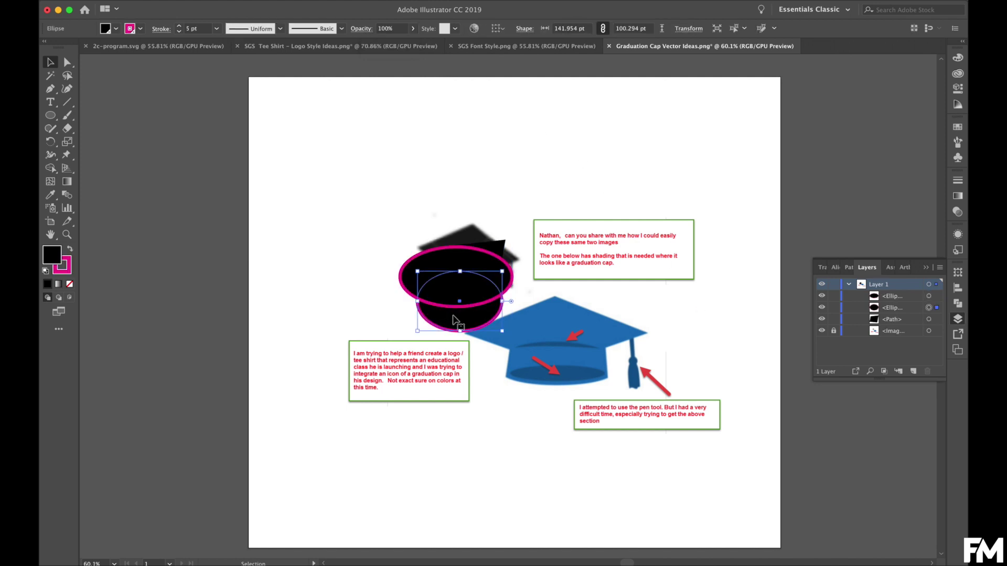
key(a)
key(super+shift+bracketright)
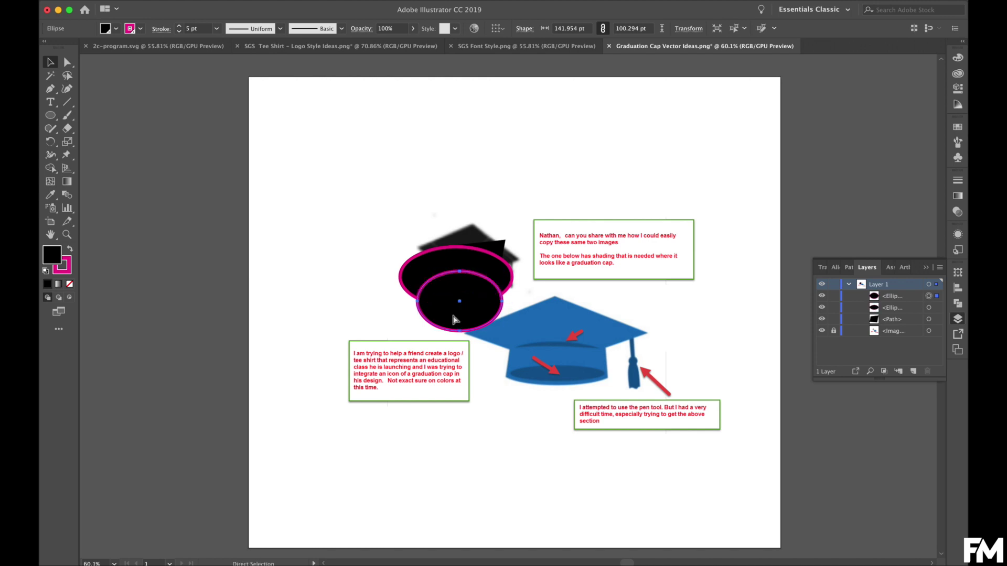
key(v)
drag(909, 299, 908, 320)
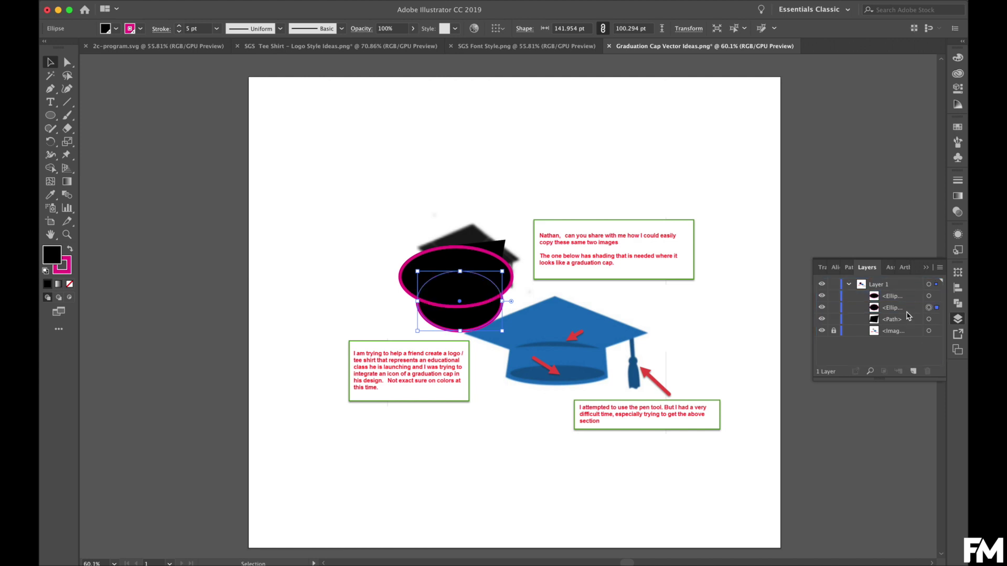
click(908, 308)
mouse_move(908, 297)
mouse_down()
mouse_move(907, 314)
mouse_move(899, 307)
mouse_up()
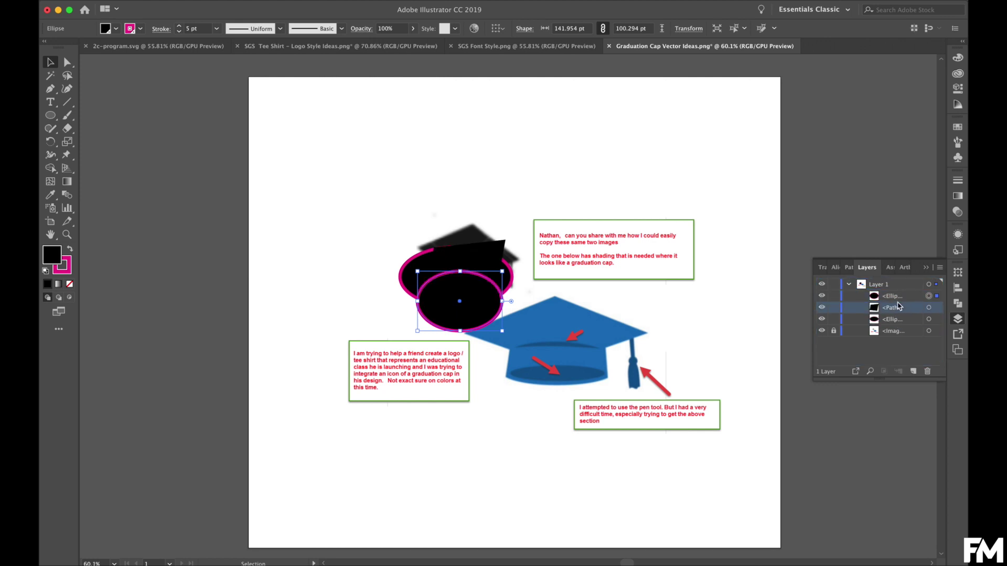
drag(898, 319, 895, 307)
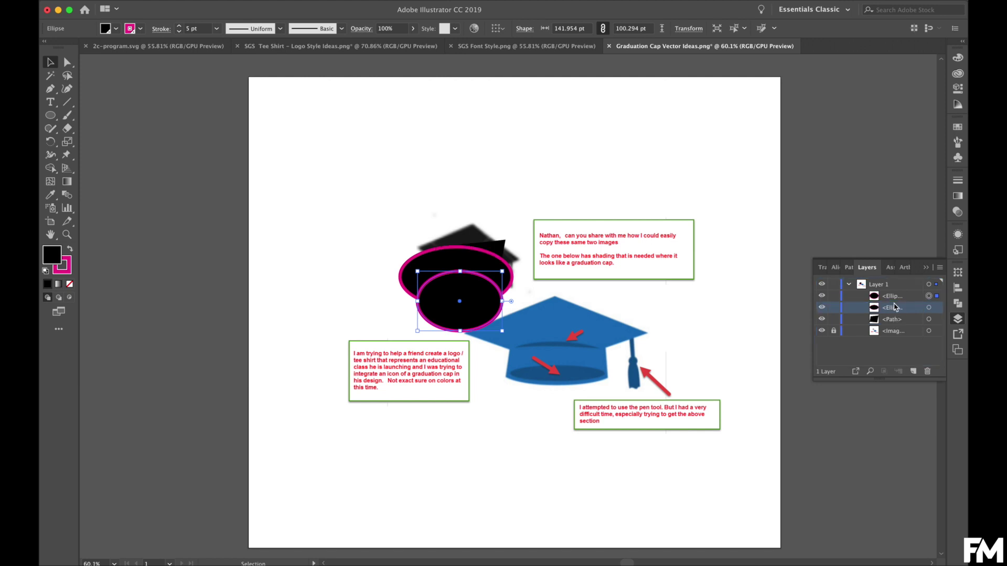
Step: Flatten the transparency of both ellipses and the four-sided shape at Medium Resolution, converting all strokes to outlines
drag(323, 174, 575, 385)
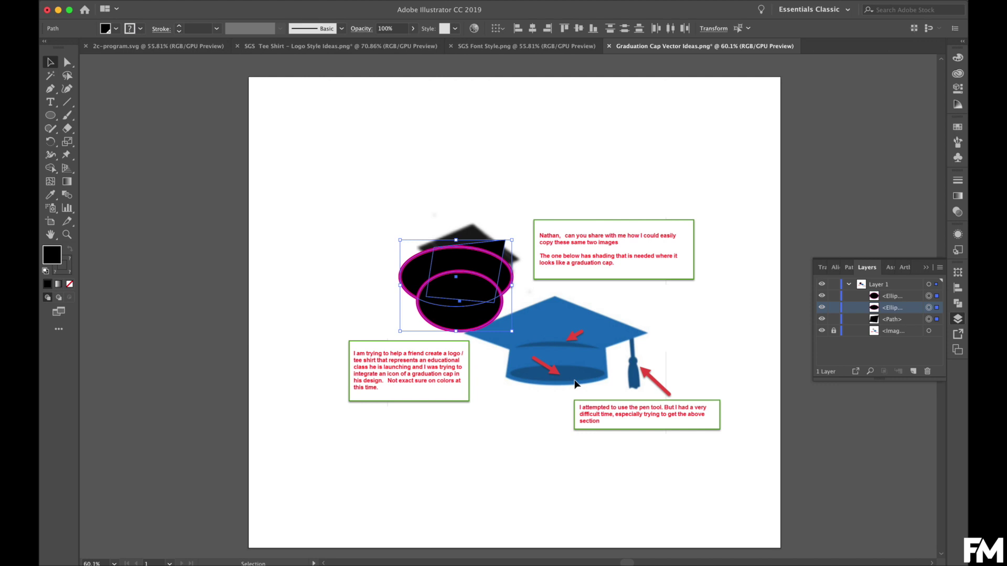
click(183, 1)
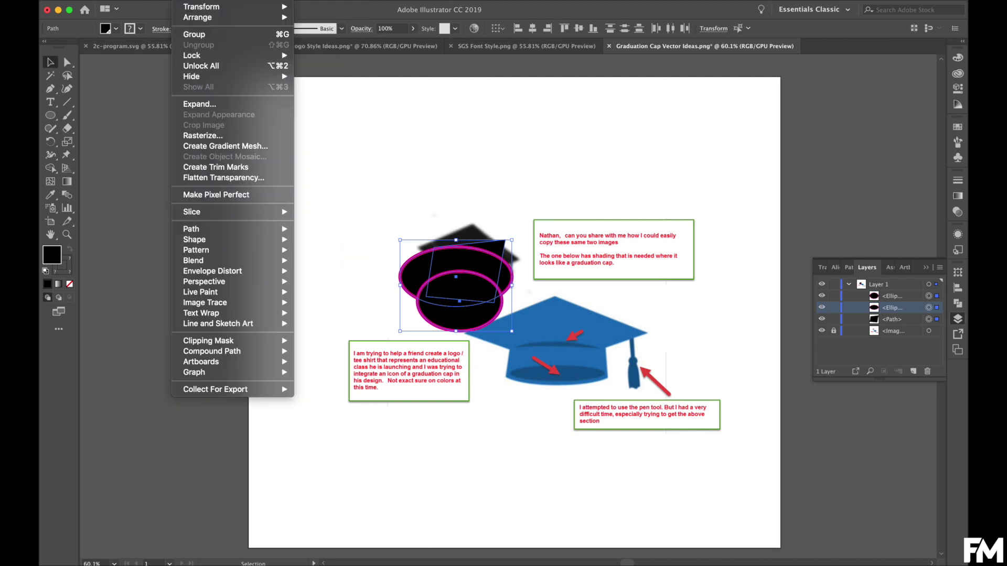
click(237, 178)
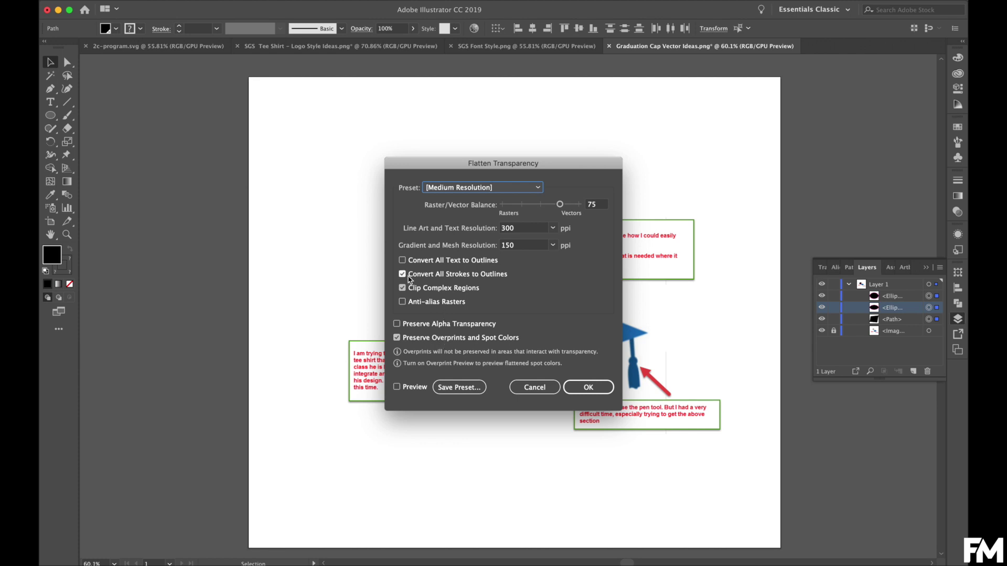
click(587, 387)
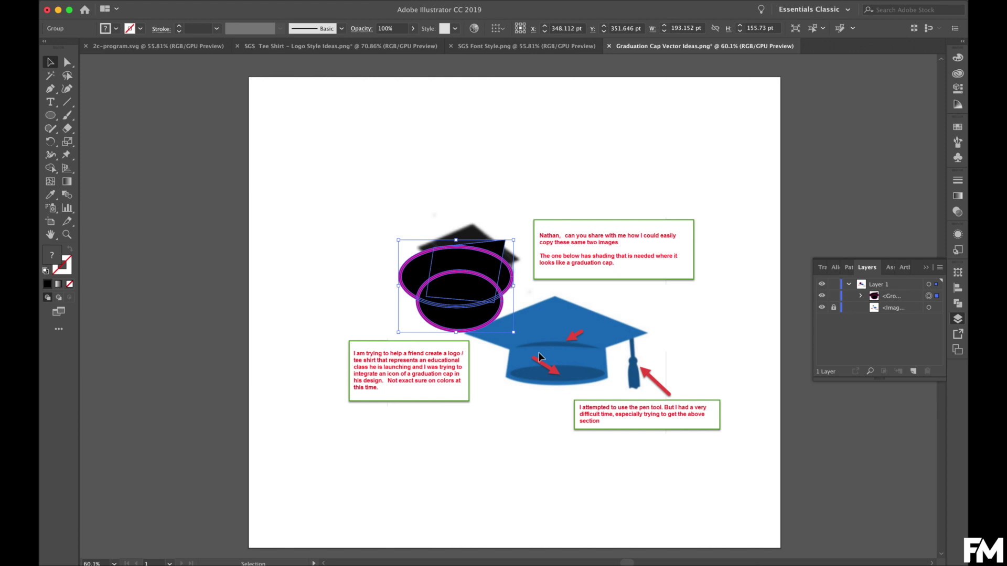
Step: Split the flattened shapes into separate pieces with Pathfinder's Divide and deselect them
click(958, 304)
click(346, 1)
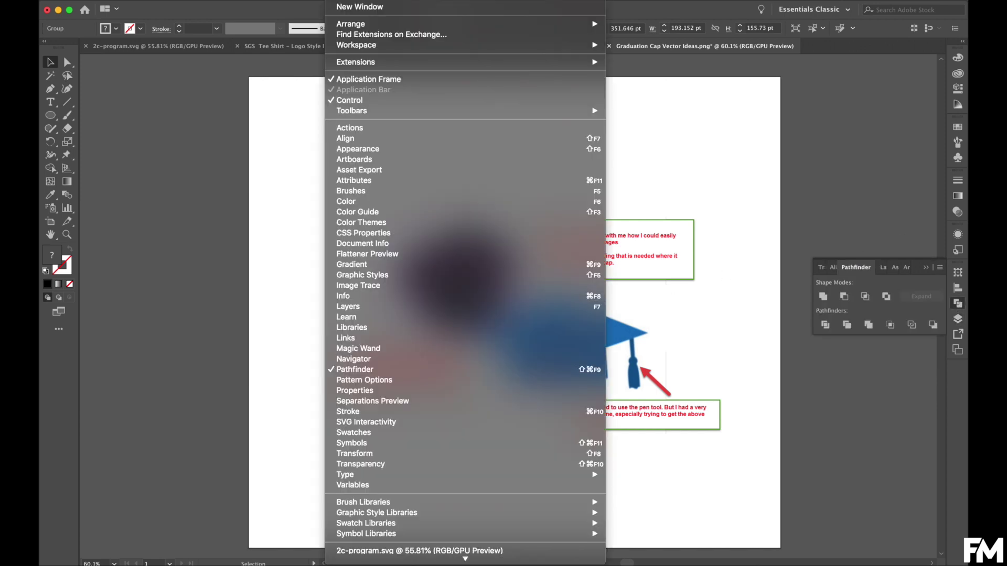
click(789, 260)
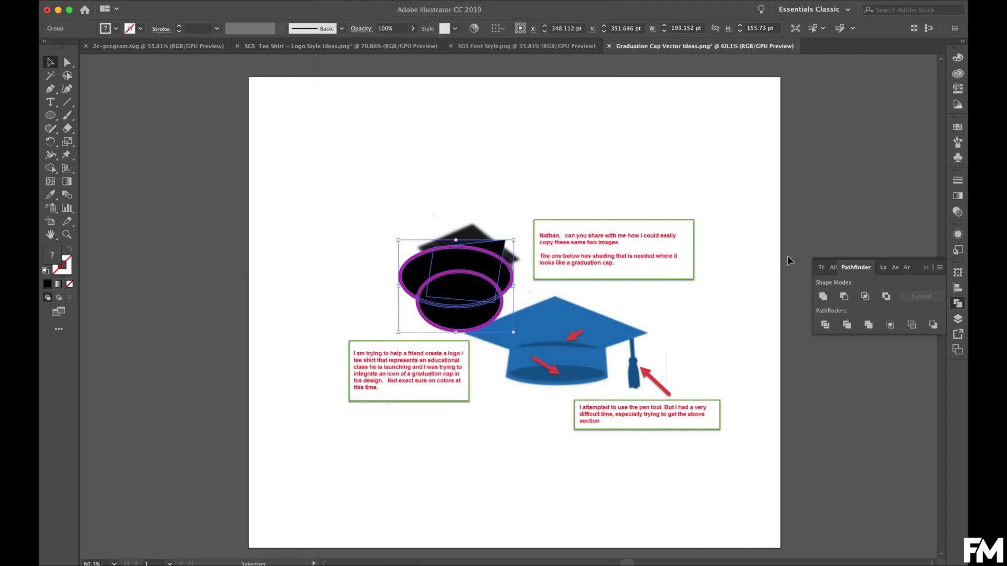
click(831, 329)
click(744, 307)
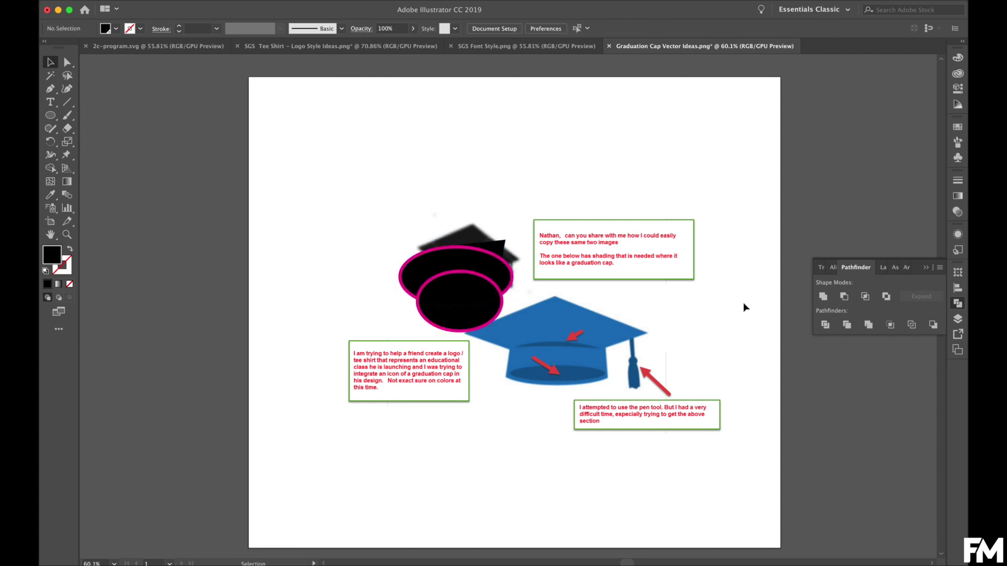
Step: Delete the lower ellipse's black pieces and its lower magenta rim with the Direct Selection tool
click(68, 62)
click(474, 321)
key(Delete)
click(459, 330)
key(Delete)
click(456, 296)
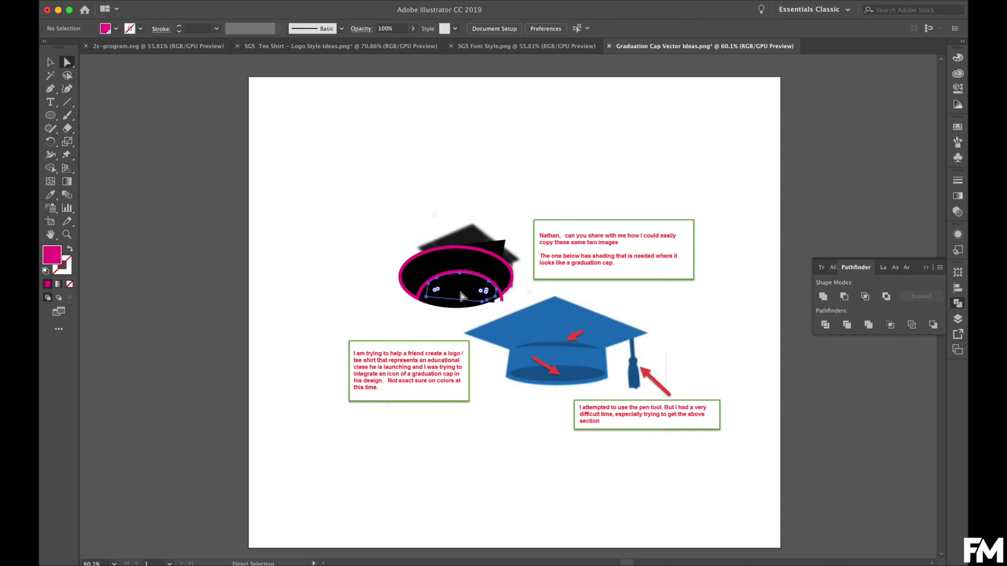
key(Delete)
Step: Delete the black slivers under the headband's opening and the wider ellipse's black piece outside the headband's left edge
click(441, 310)
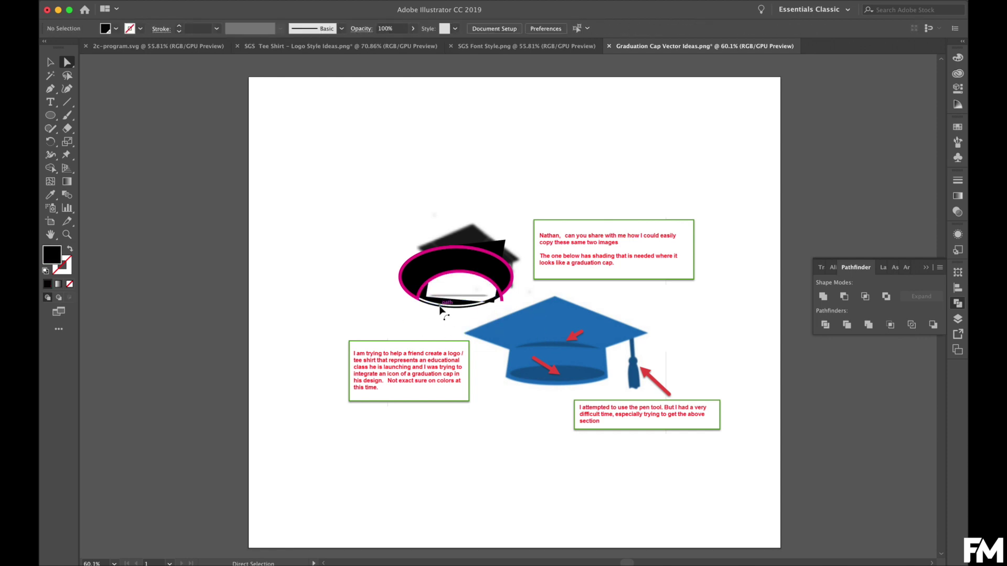
key(Delete)
key(Delete)
click(412, 277)
key(Delete)
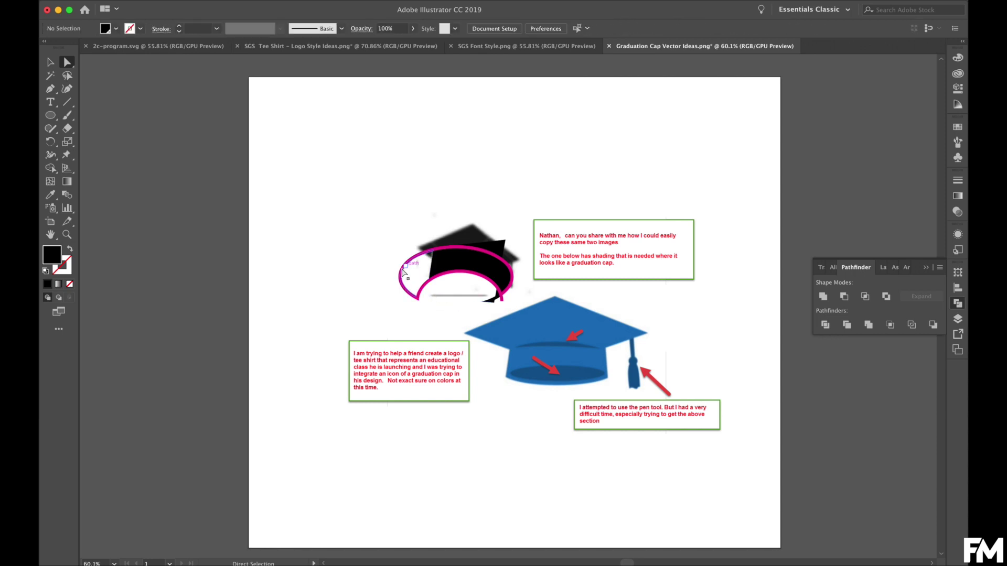
Step: Delete the magenta outline pieces that extend beyond the headband's left edge
click(401, 274)
key(super+shift+a)
click(401, 273)
key(Delete)
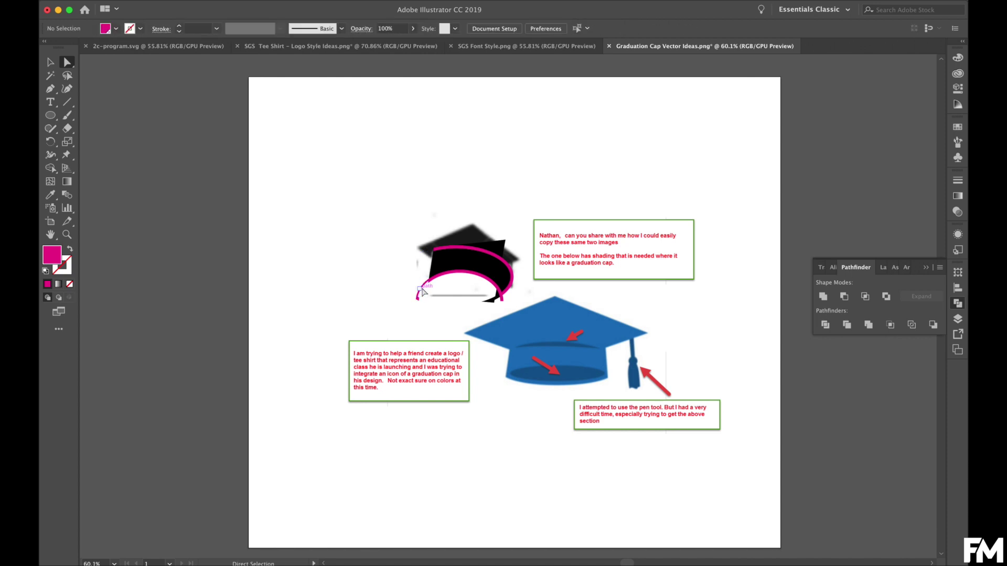
click(422, 291)
key(Delete)
Step: Select all pieces with the same magenta fill color and delete them, and remove the stray black pieces around the headband
click(456, 248)
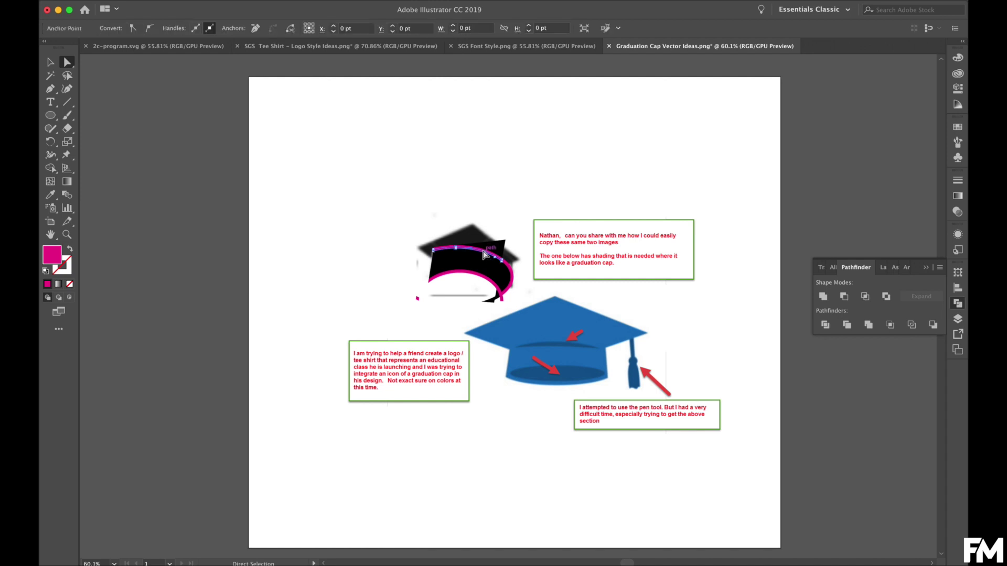
click(247, 1)
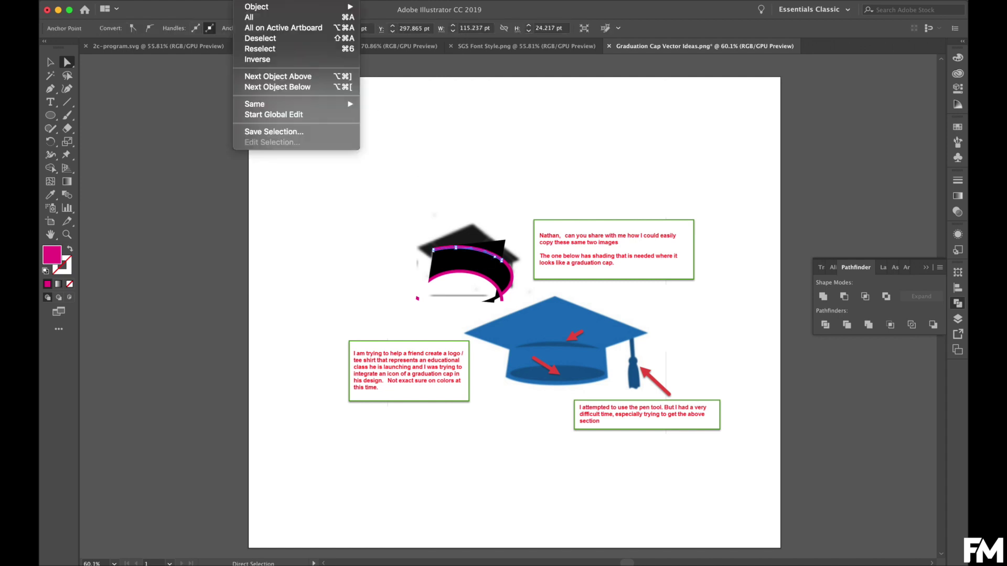
mouse_move(301, 104)
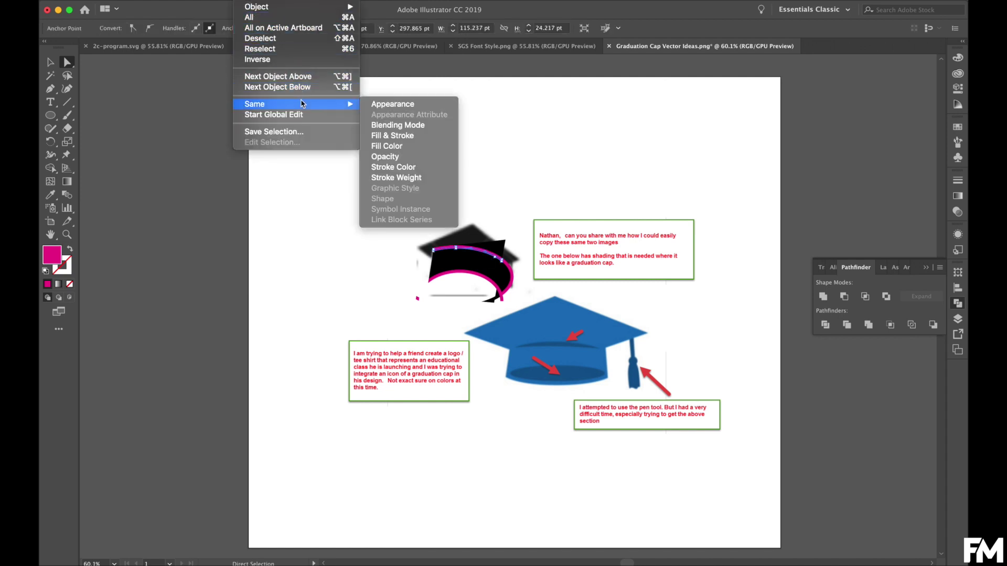
click(394, 145)
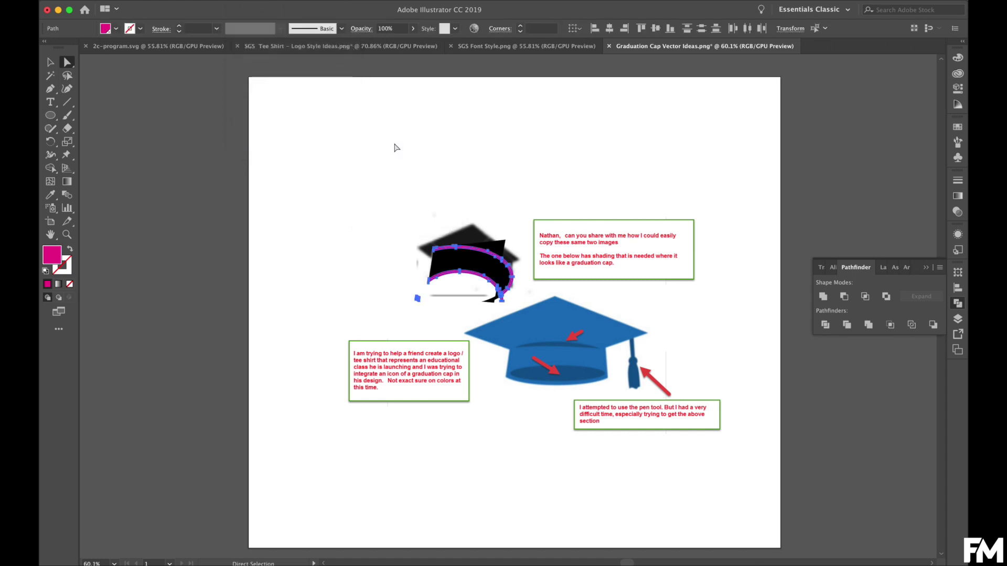
click(396, 148)
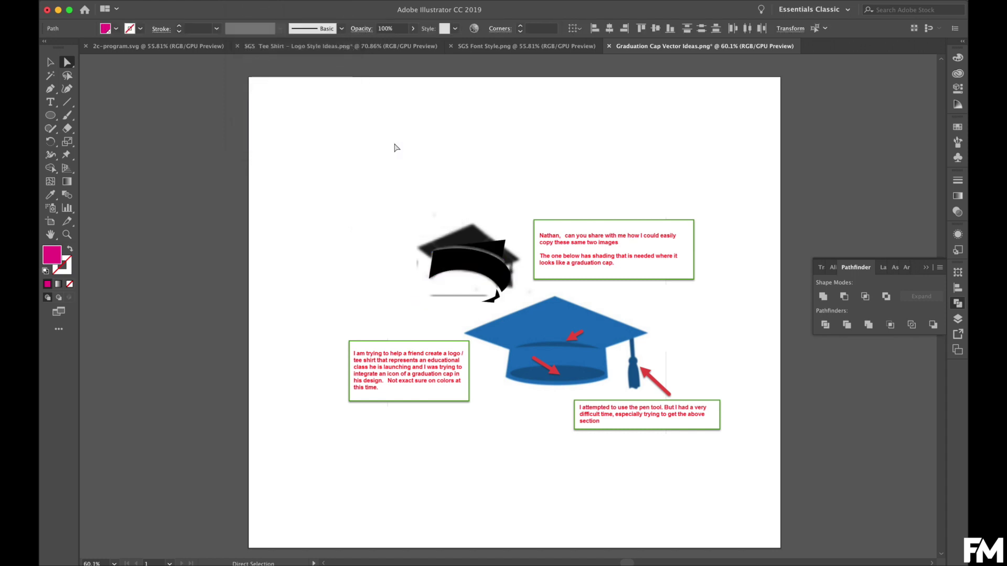
click(504, 251)
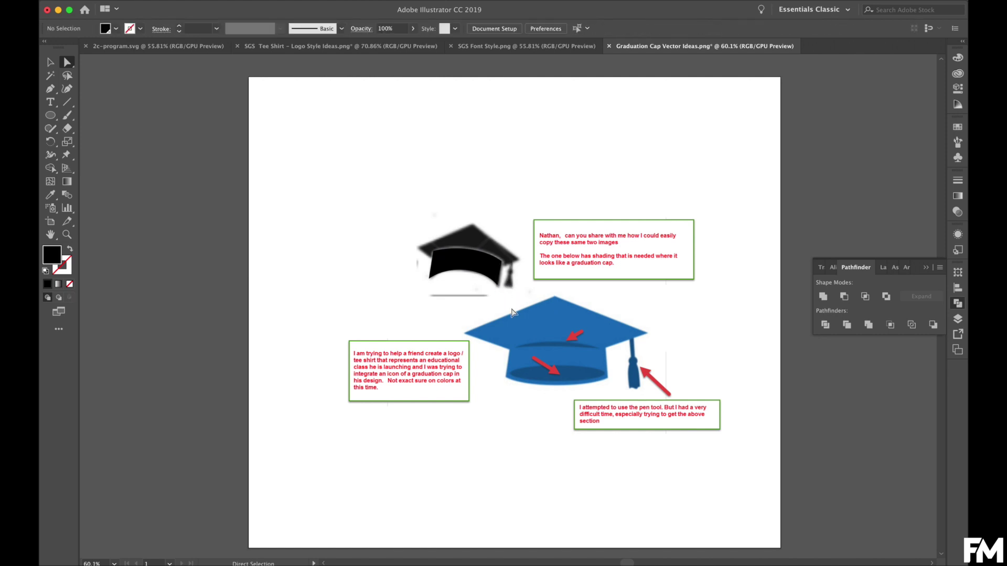
Step: Check for leftover black pieces by selecting every object with the same fill color as the headband
drag(397, 250, 656, 423)
drag(426, 242, 492, 264)
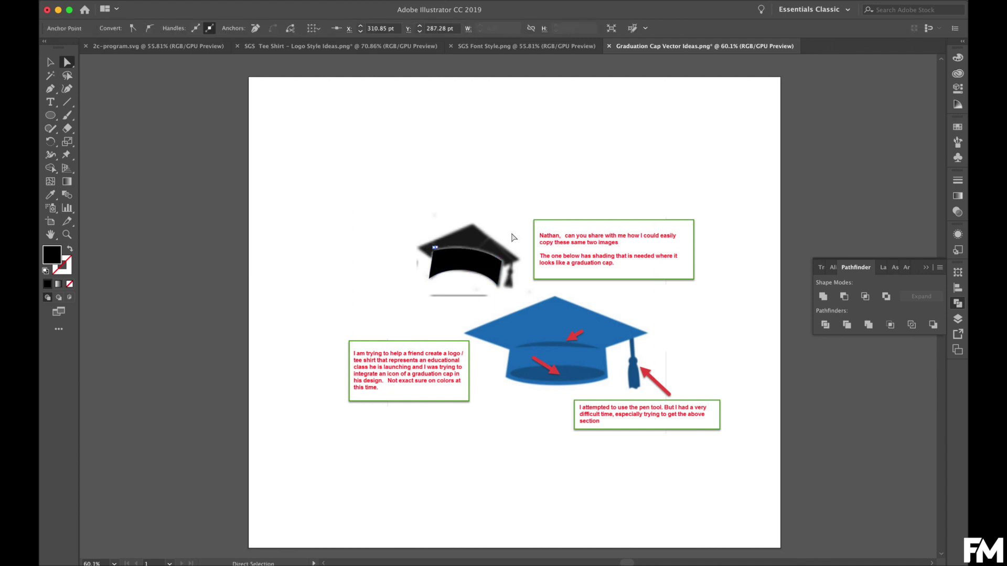
click(249, 1)
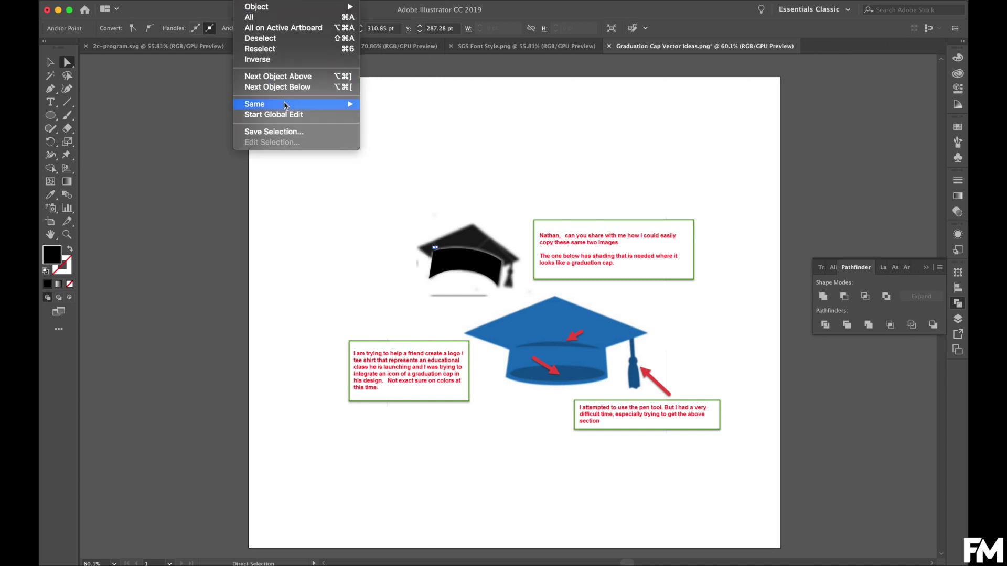
mouse_move(346, 104)
click(454, 146)
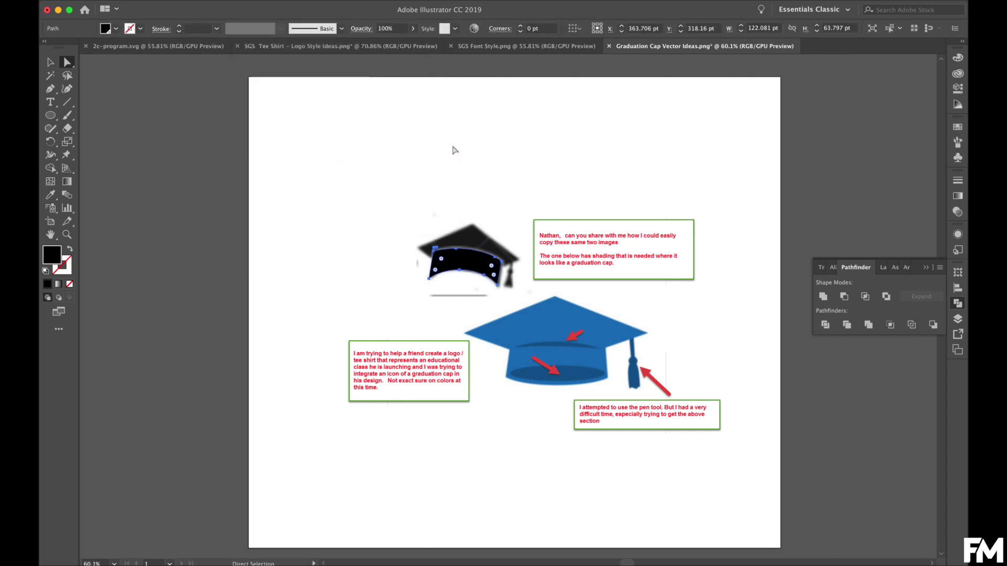
click(455, 151)
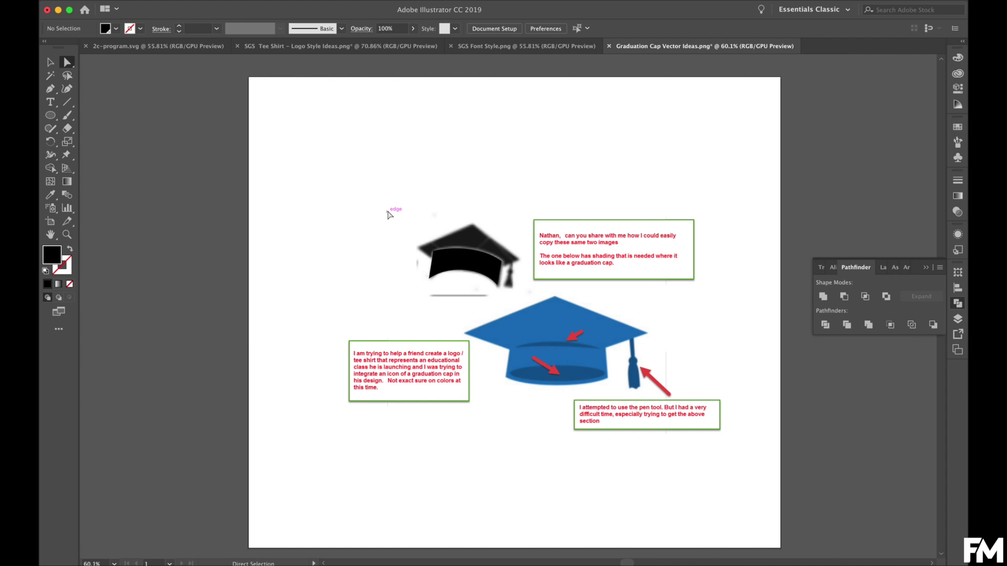
Step: Nudge the black headband into line with the reference cap and set its opacity to 50%
key(super+1)
key(super+equal)
key(super+equal)
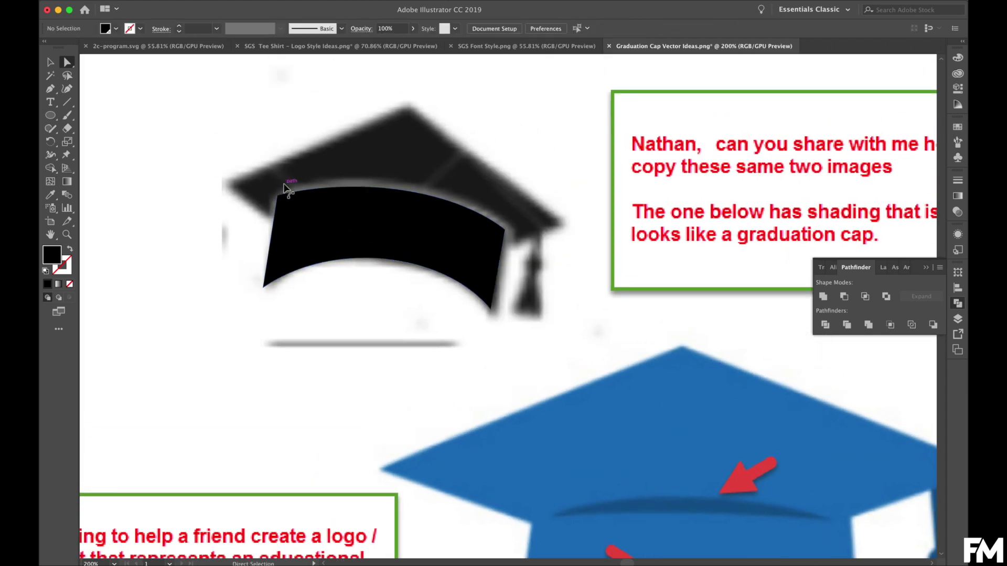
click(367, 230)
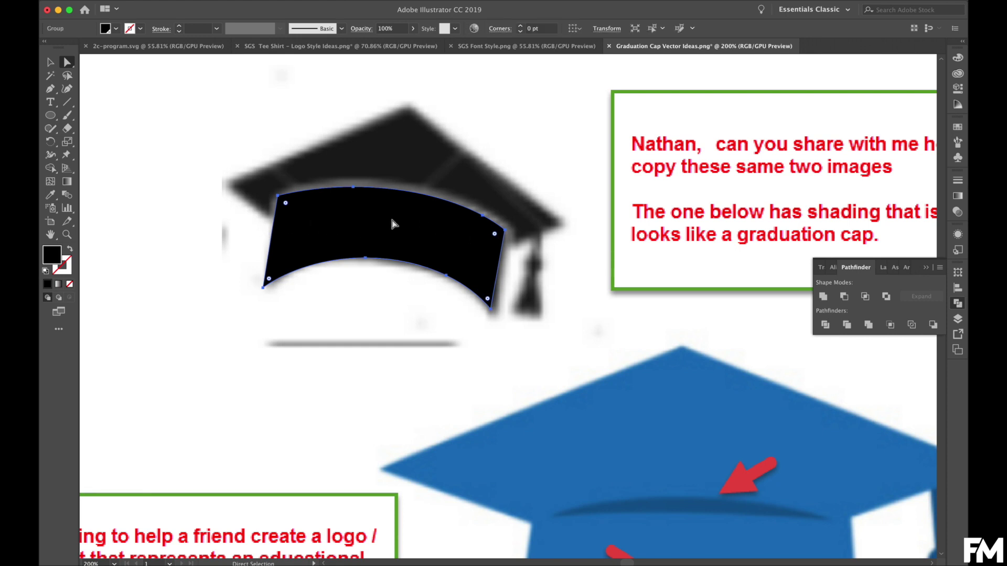
mouse_move(393, 223)
mouse_down()
mouse_move(405, 233)
mouse_move(395, 299)
mouse_move(397, 222)
mouse_up()
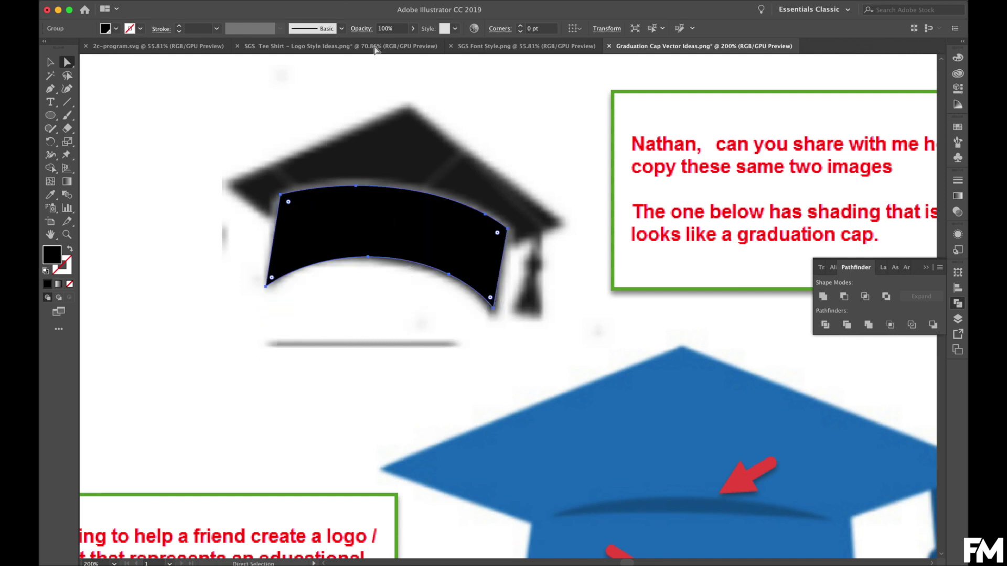
click(412, 29)
drag(411, 41, 395, 46)
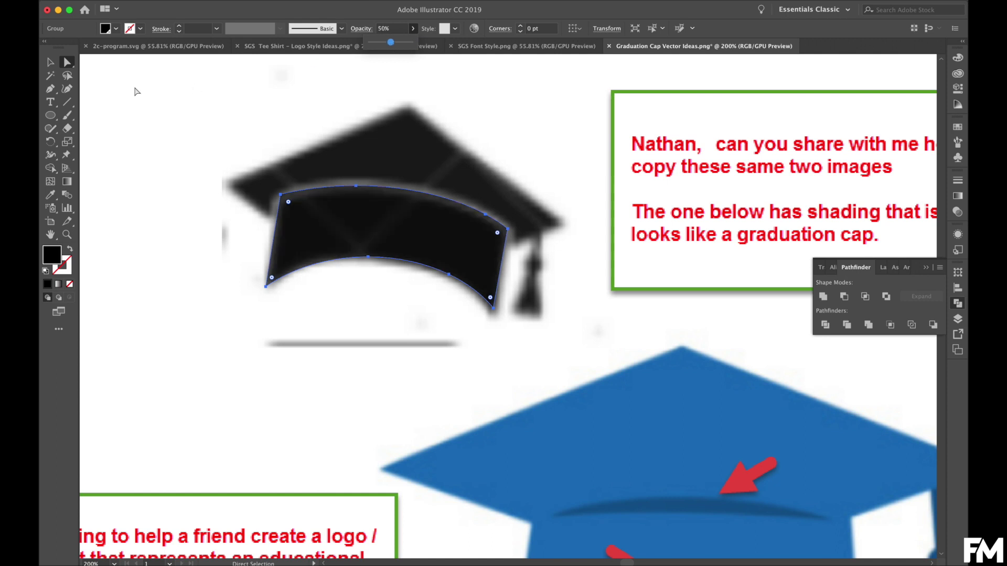
Step: Move the headband's lower-right anchor point slightly down to match the reference corner with the Direct Selection tool
click(68, 63)
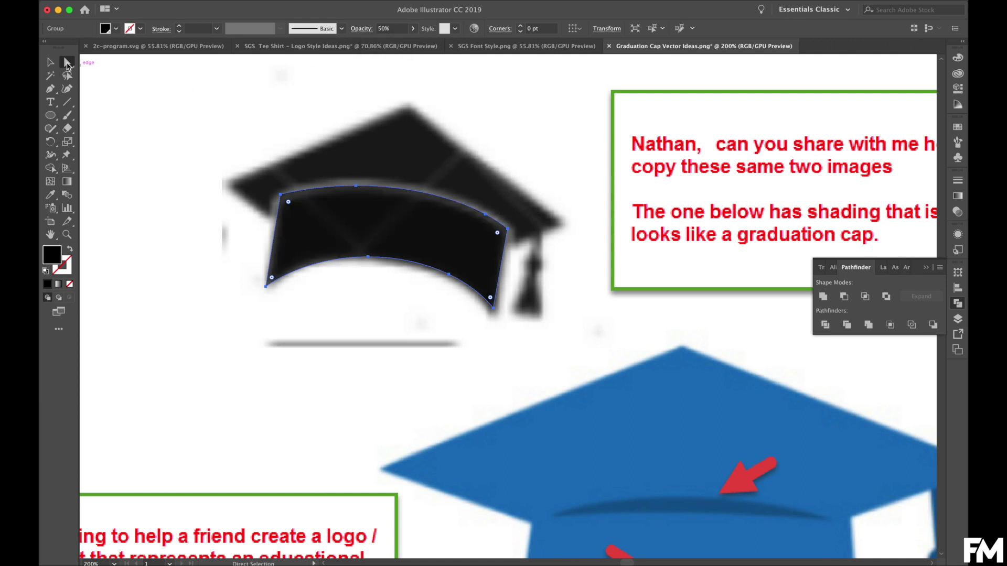
click(493, 310)
drag(493, 310, 494, 317)
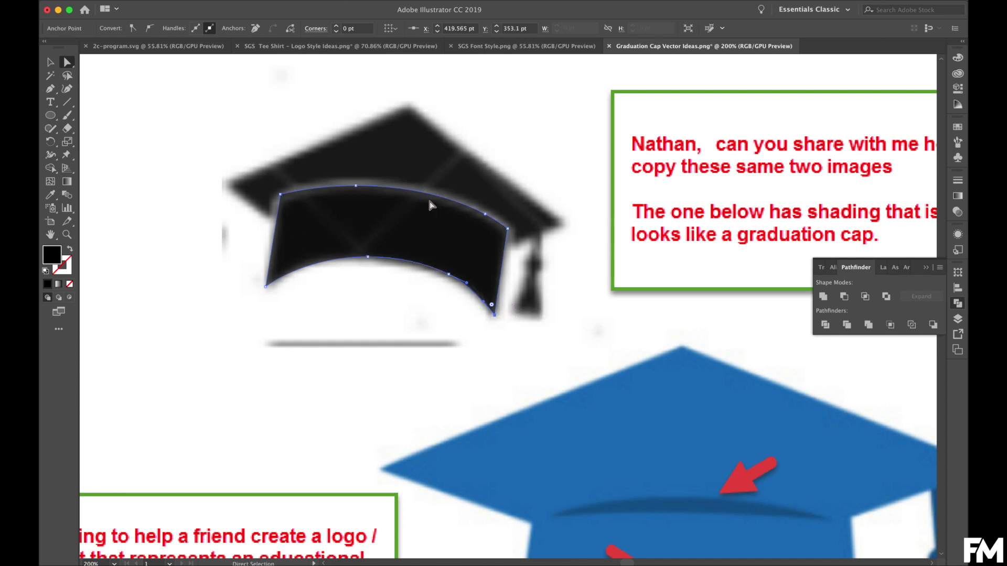
click(396, 329)
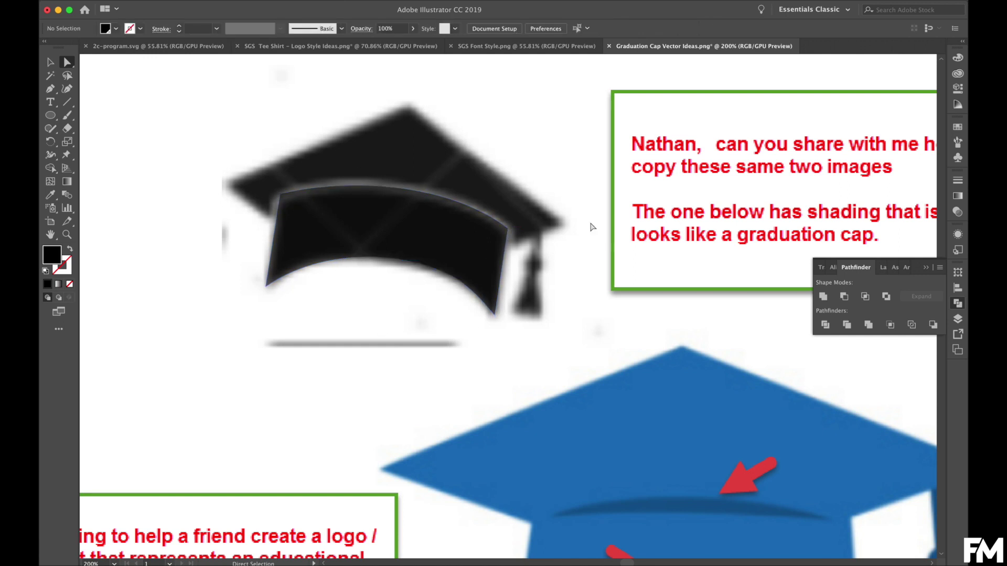
Step: Set the headband's opacity to 100% and move it off the reference into the artboard's empty upper-left area
key(super+minus)
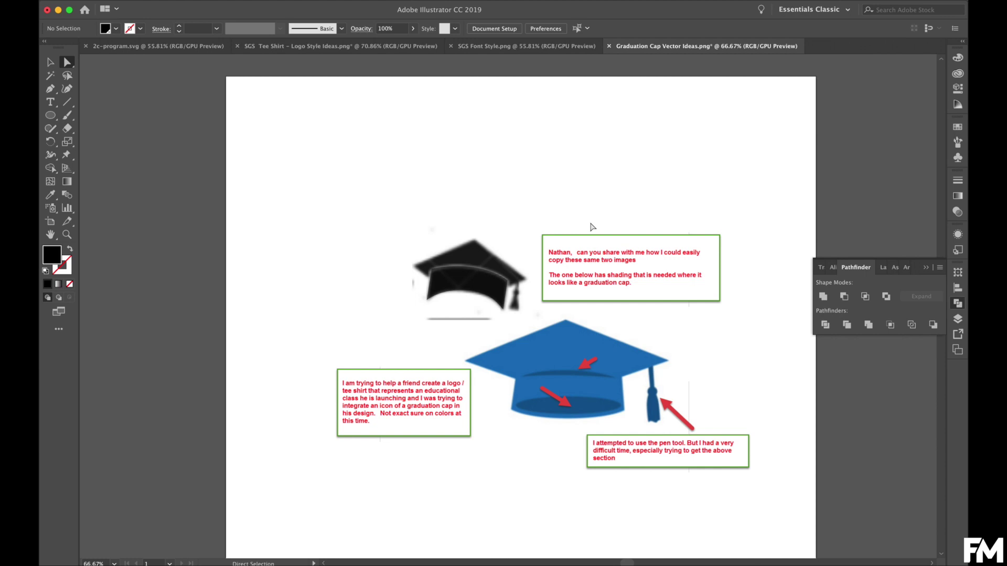
click(471, 270)
click(413, 29)
drag(391, 42, 410, 42)
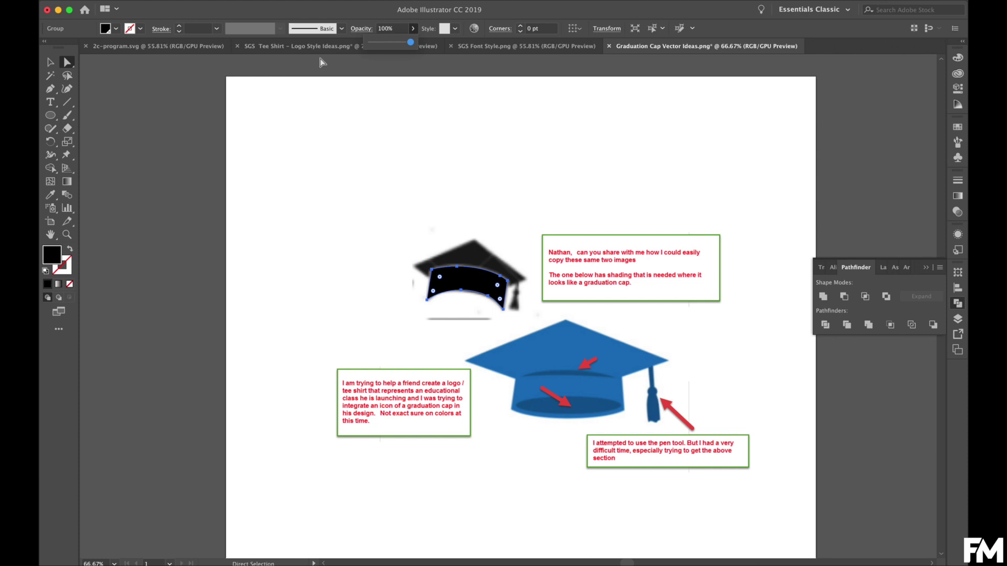
click(50, 62)
drag(455, 285, 303, 173)
key(super+equal)
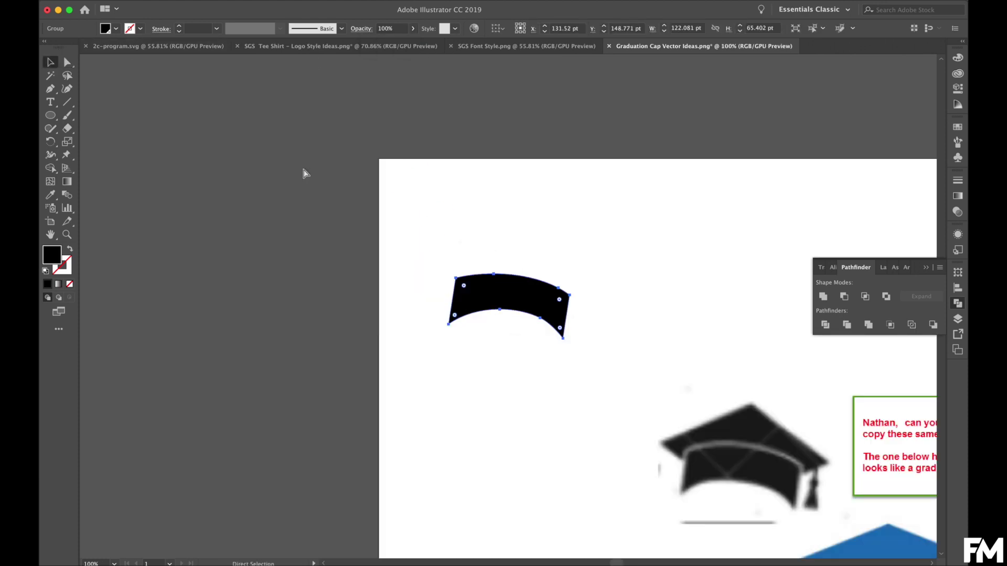
click(652, 433)
Step: Start a Pen path up the reference headband's left edge and curve it to the middle of the top edge
scroll(653, 433, right, 10)
scroll(652, 433, down, 3)
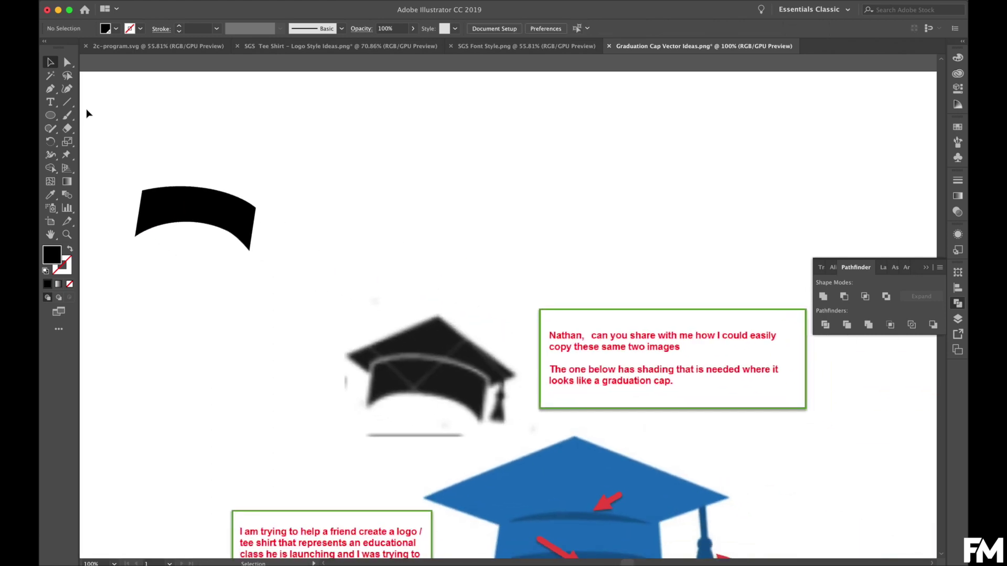
click(51, 89)
scroll(374, 395, up, 4)
scroll(373, 394, down, 2)
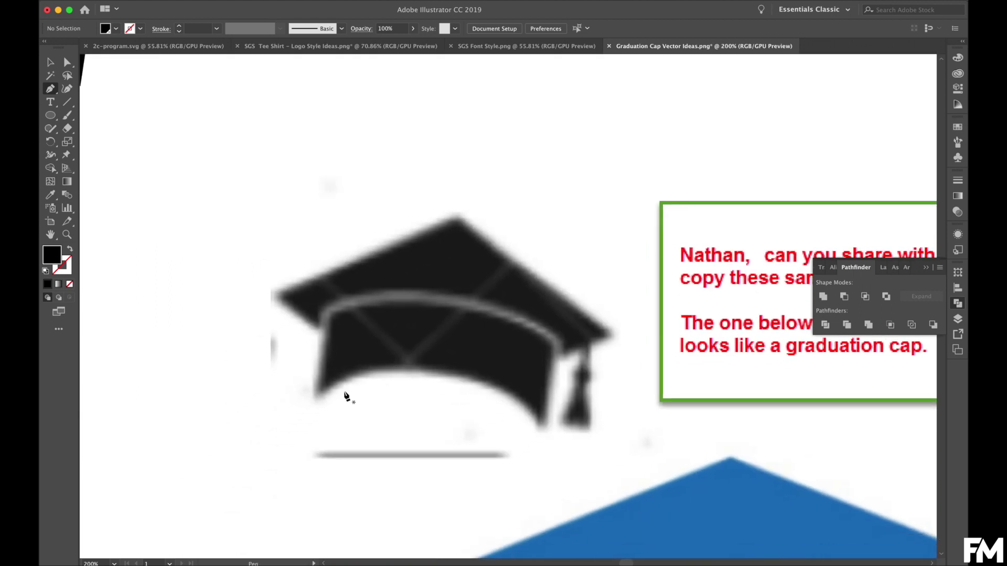
click(316, 396)
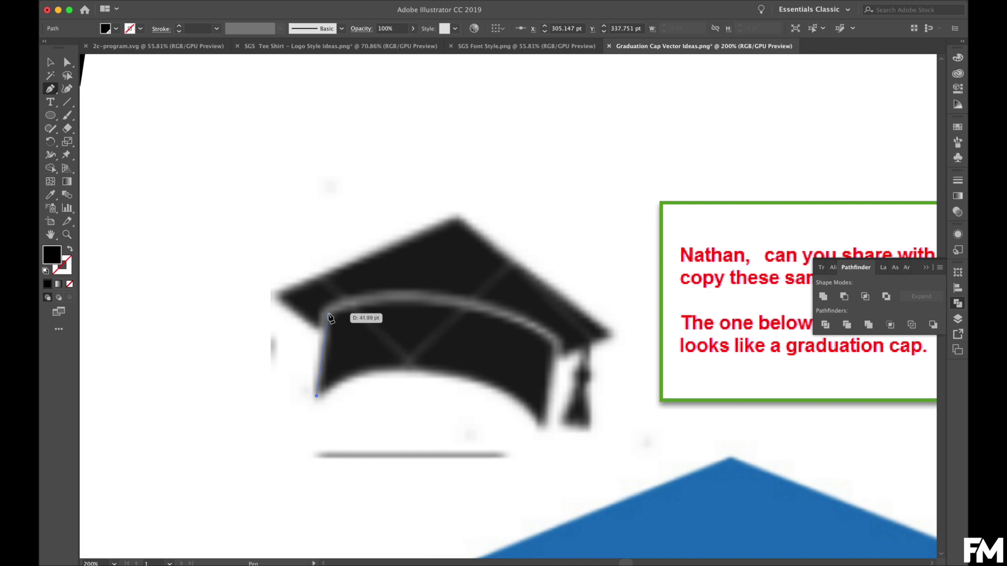
click(329, 314)
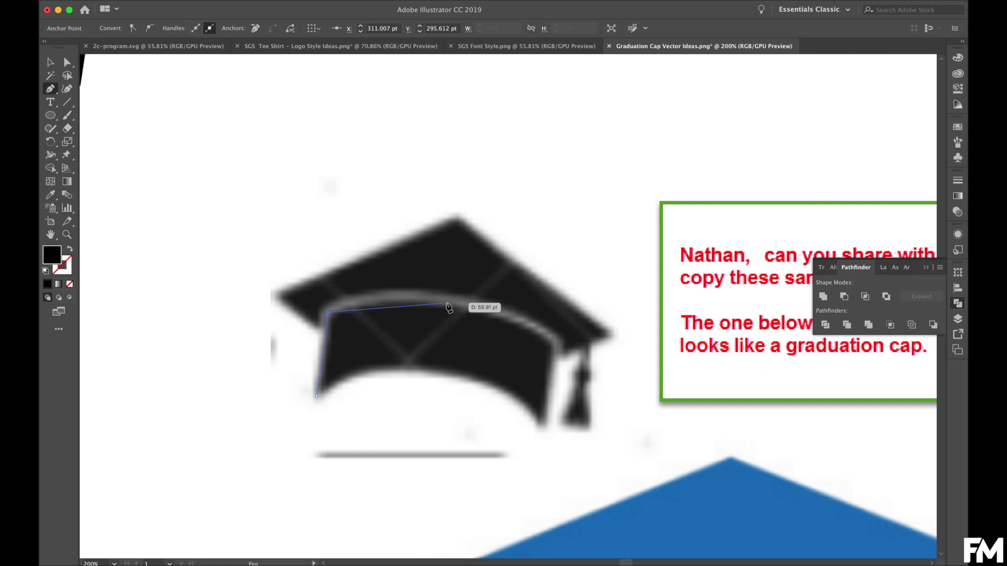
drag(447, 304, 528, 316)
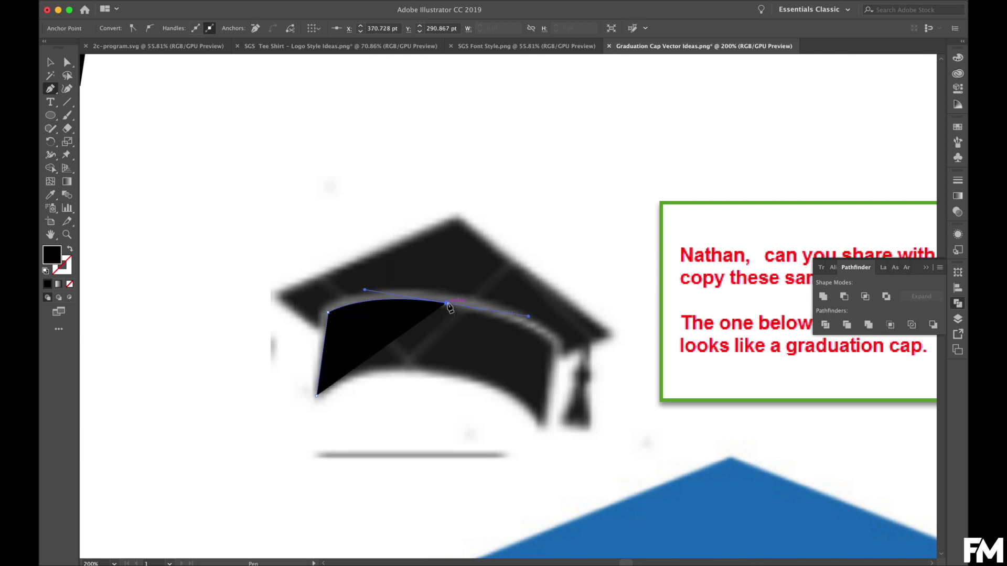
Step: Continue the Pen path in a curve to the headband's upper-right corner, then straight to its lower-right corner
drag(447, 304, 554, 346)
click(551, 343)
drag(597, 379, 606, 383)
drag(601, 381, 595, 378)
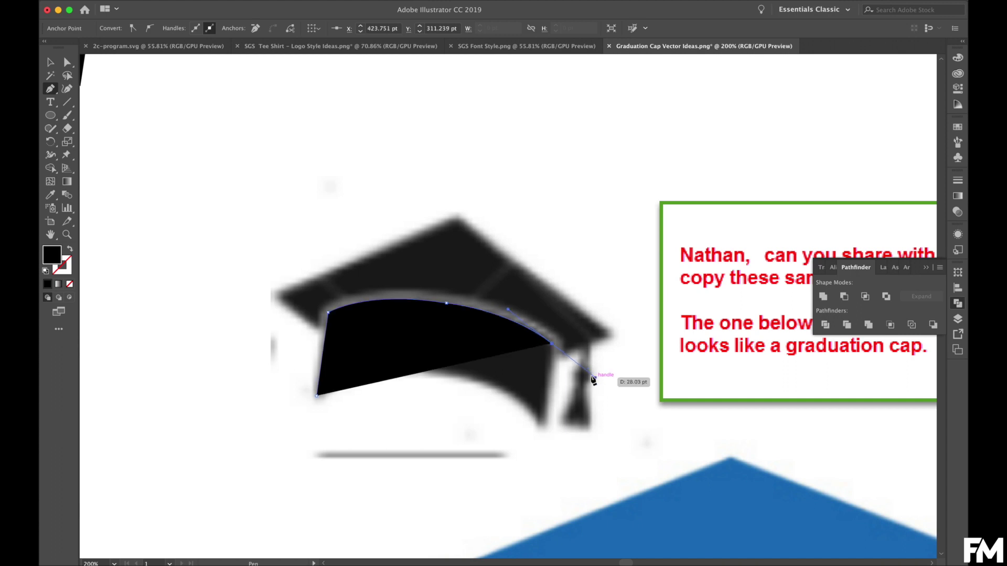
click(544, 428)
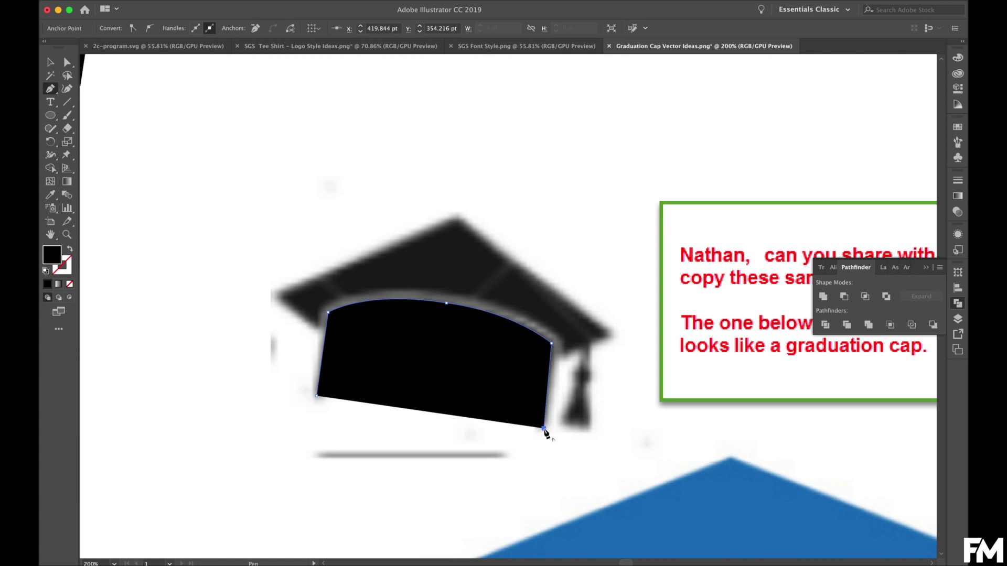
Step: Set the path's opacity to 28% and close it with two Pen curves along the headband's arched lower edge
click(958, 211)
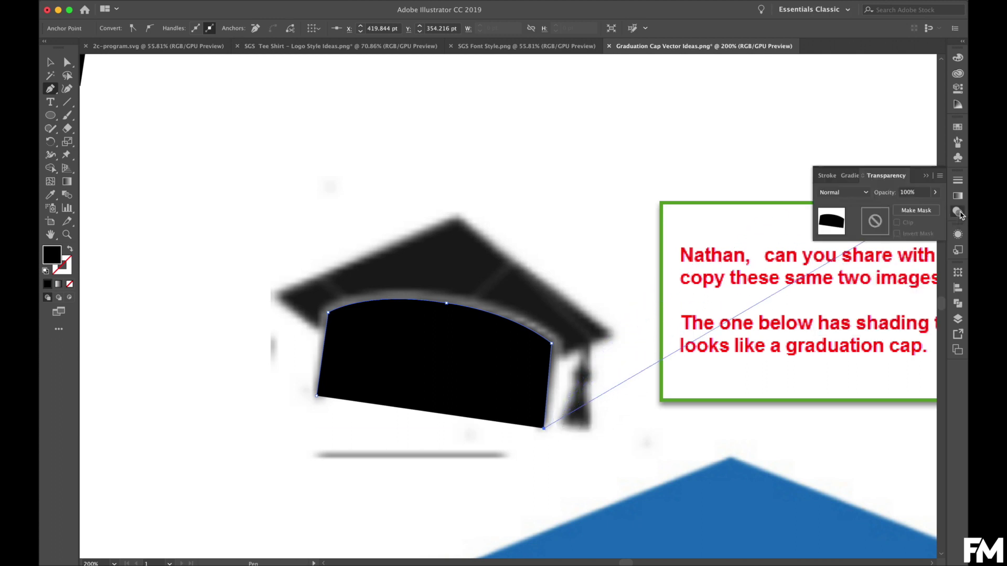
click(936, 193)
drag(933, 206, 904, 207)
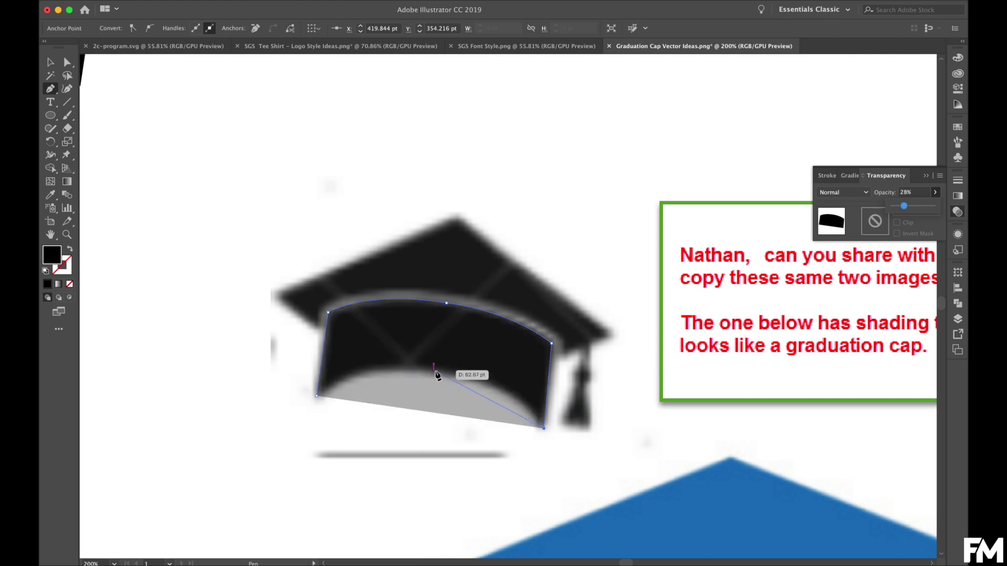
drag(434, 370, 355, 364)
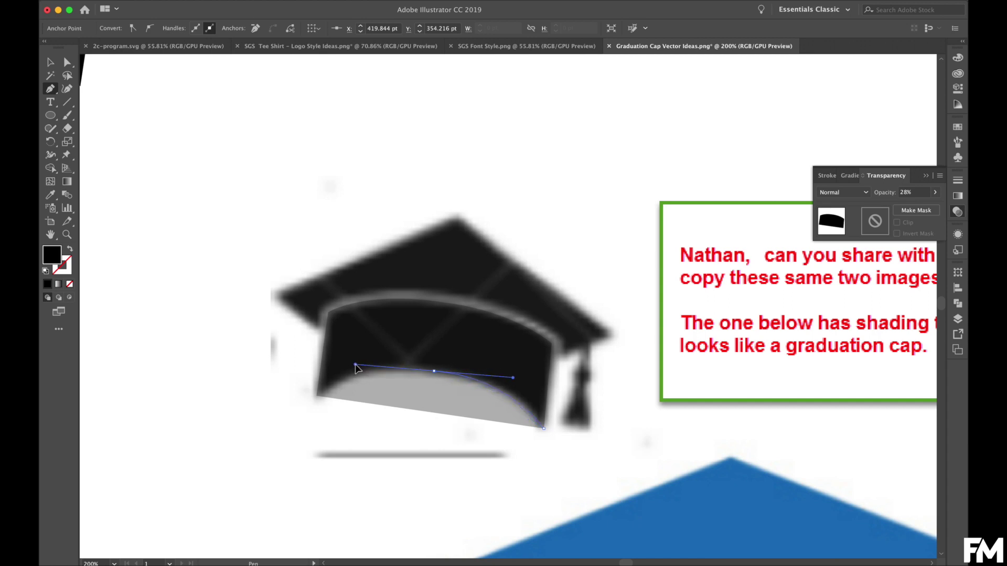
click(435, 372)
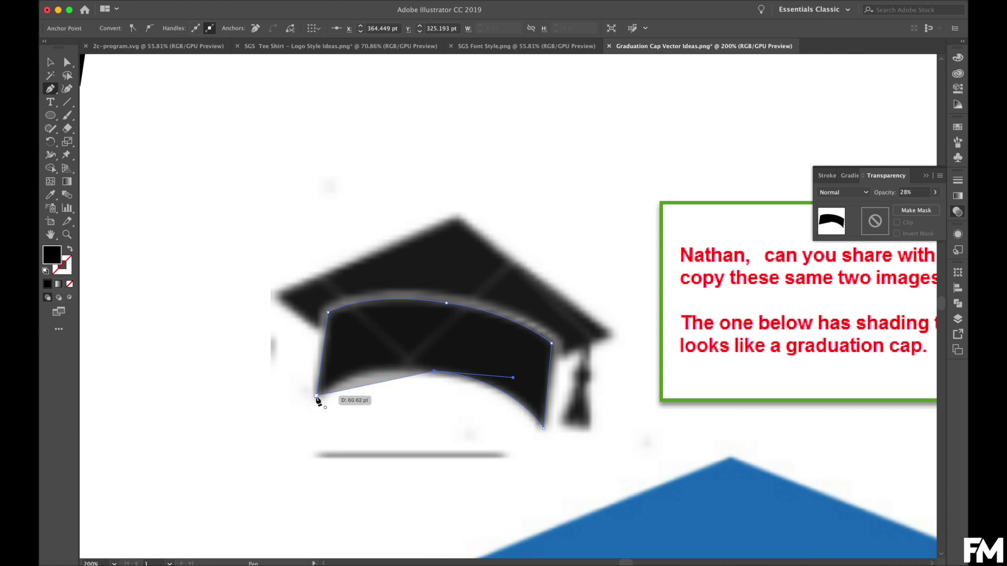
drag(317, 395, 271, 437)
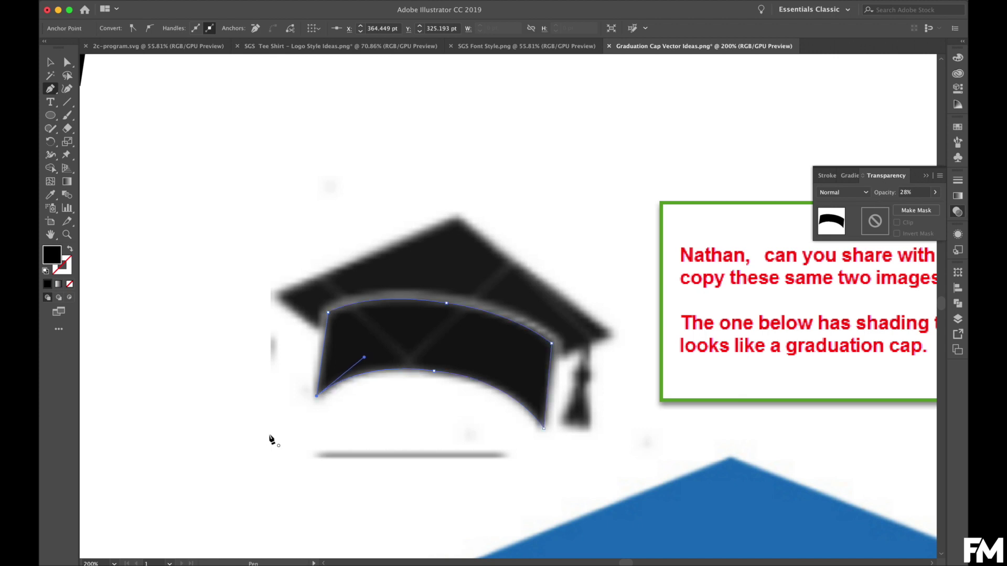
Step: Set the pen-drawn headband's opacity to 100% and move it just below the first headband for comparison
click(51, 63)
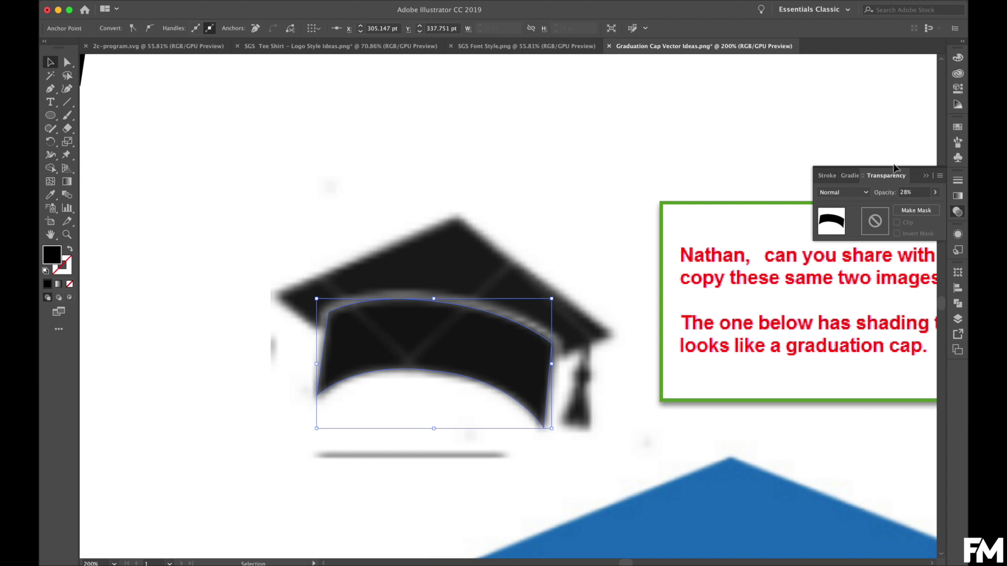
click(935, 192)
drag(907, 206, 957, 214)
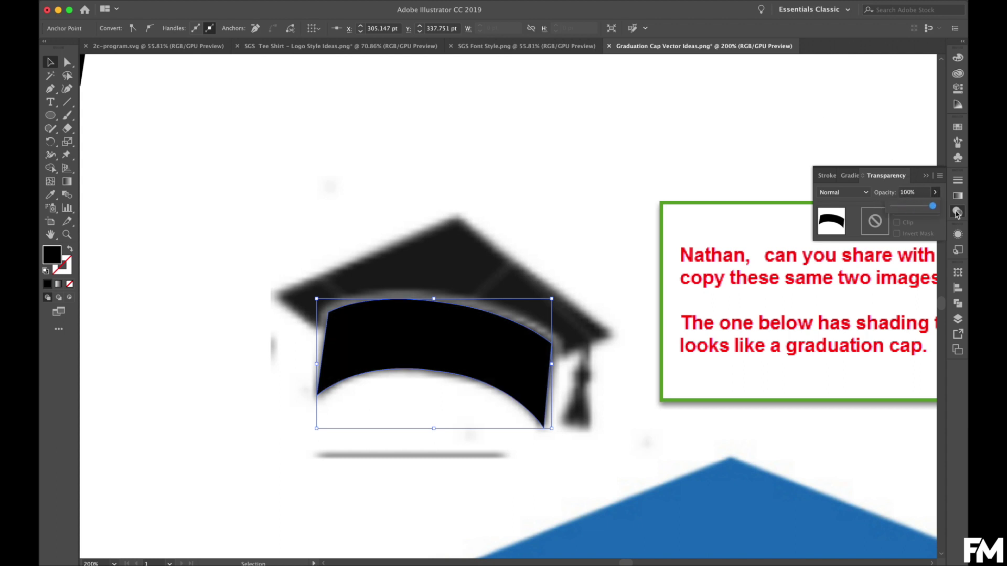
key(super+0)
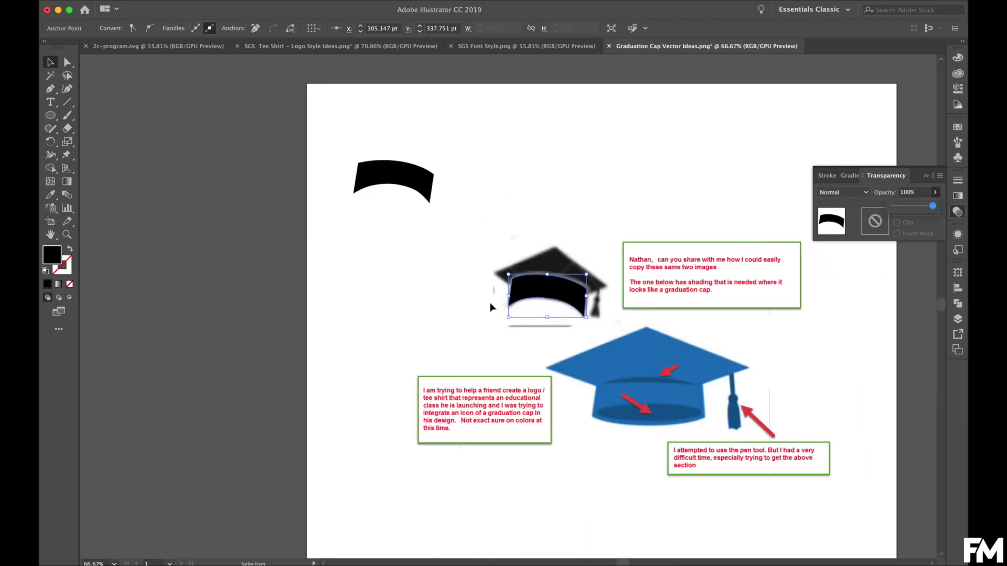
click(493, 307)
drag(556, 292, 395, 230)
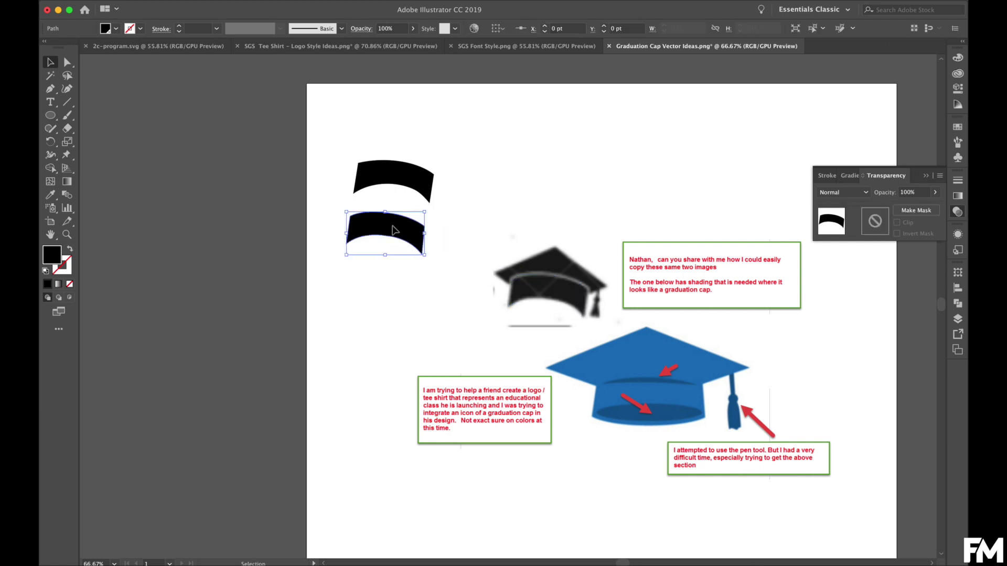
click(490, 273)
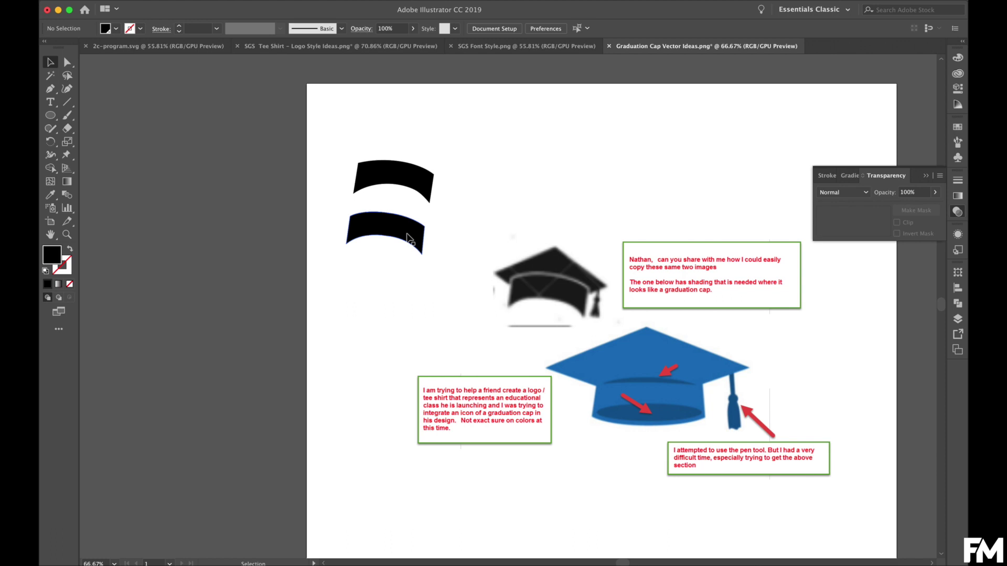
Step: Move the pen-drawn headband back onto the reference cap's headband
scroll(410, 239, up, 5)
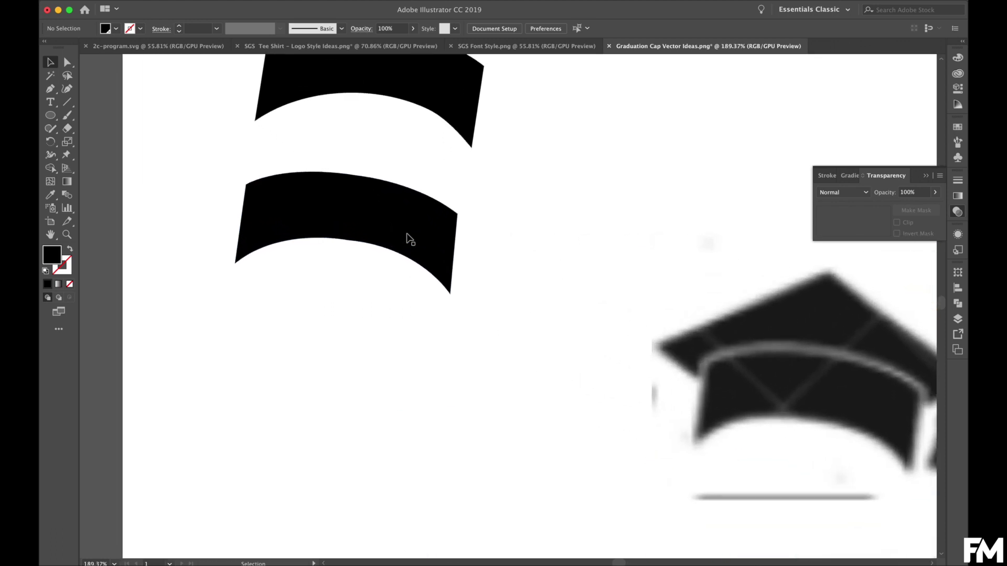
scroll(409, 238, down, 2)
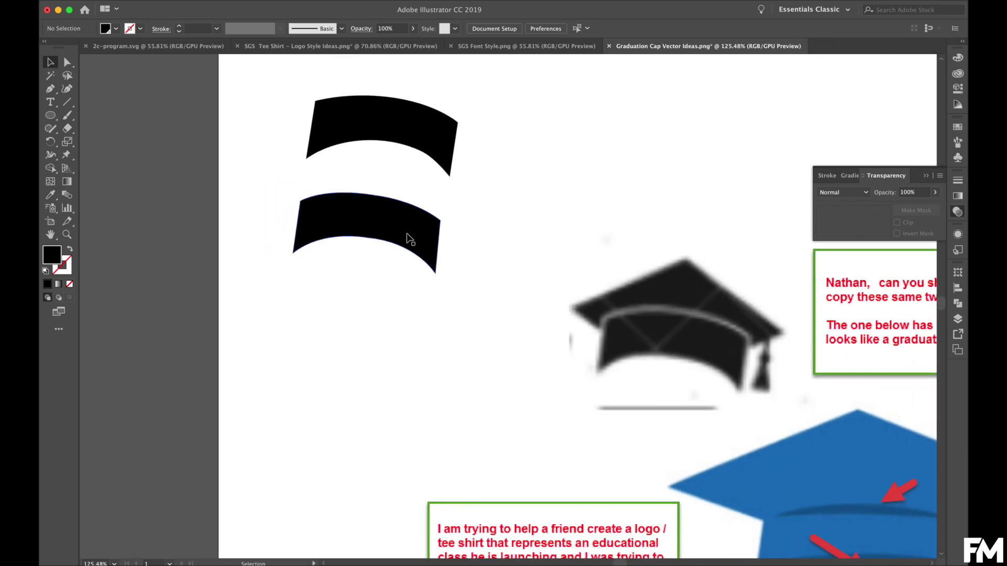
drag(424, 254, 700, 353)
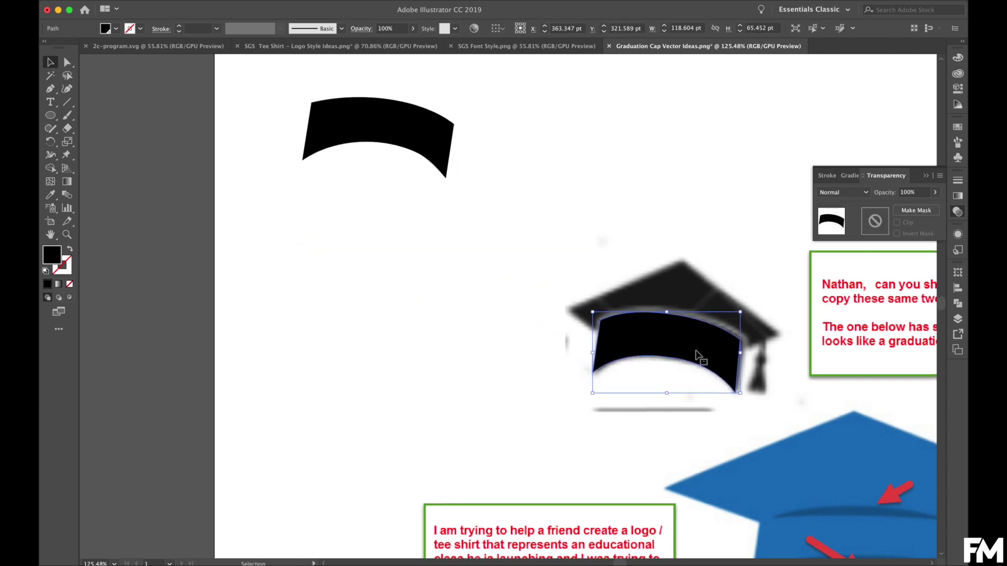
scroll(695, 350, right, 4)
scroll(696, 350, right, 2)
scroll(695, 350, up, 1)
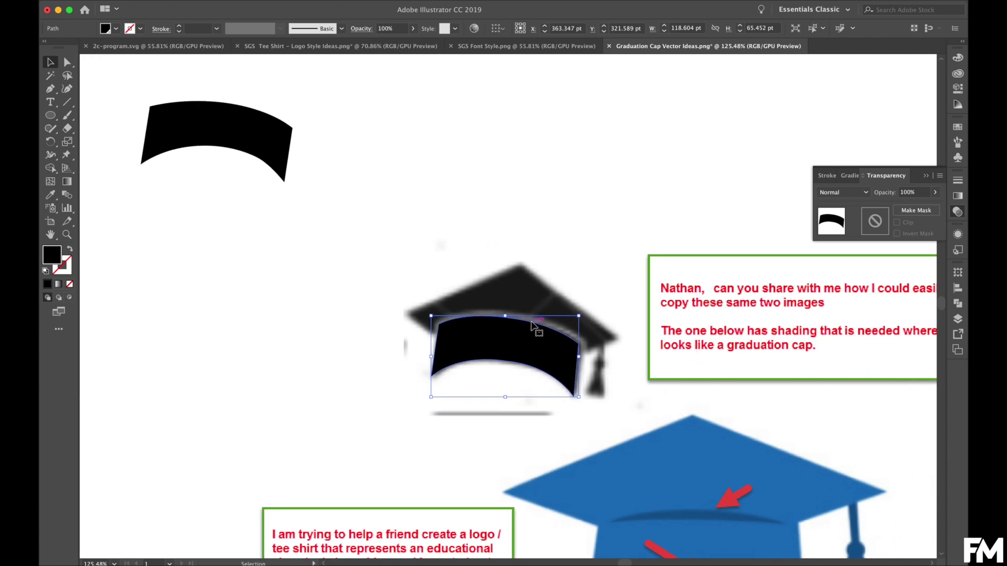
Step: Trace the reference cap's mortarboard with the Pen tool as a closed four-point diamond covering the headband
click(472, 443)
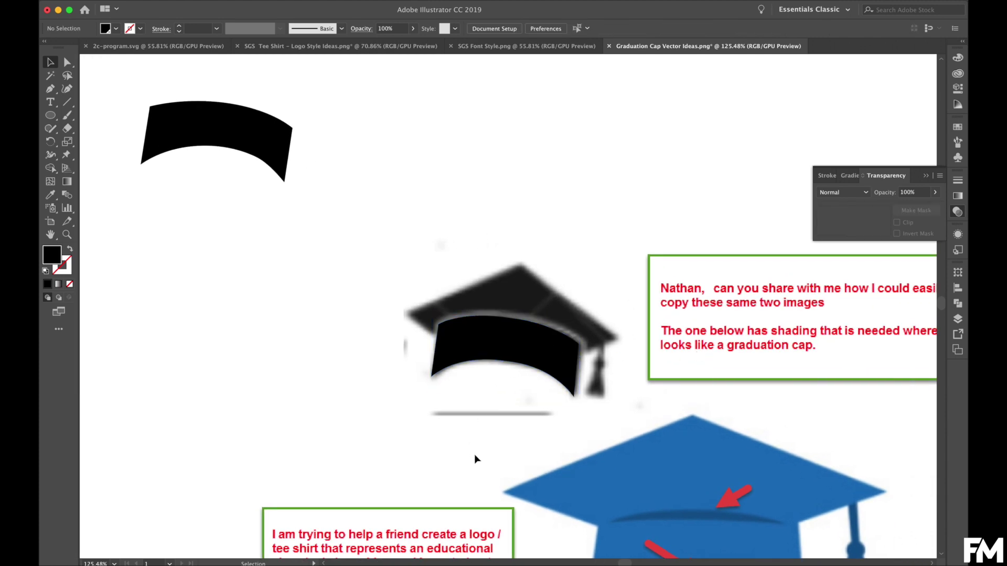
click(51, 93)
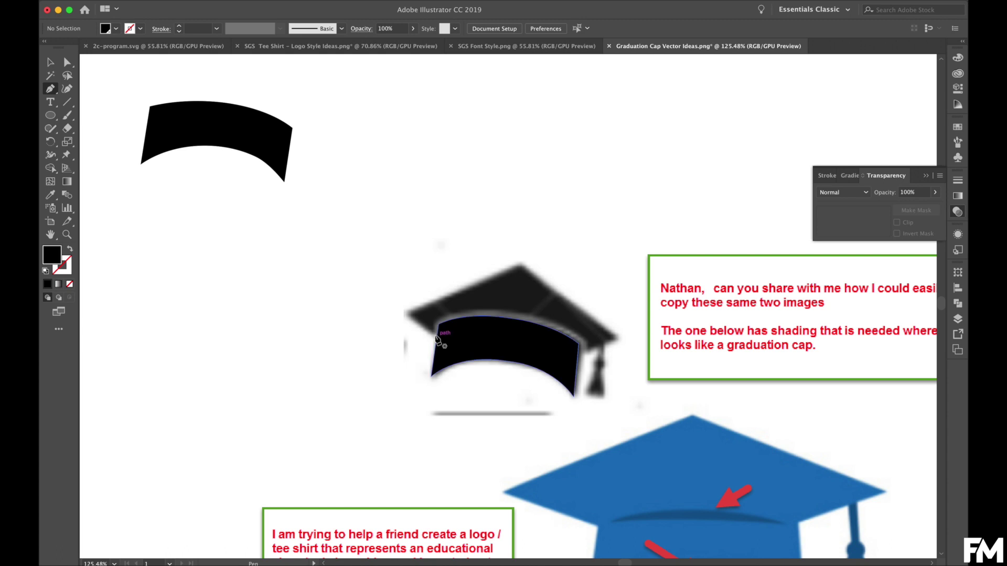
click(406, 313)
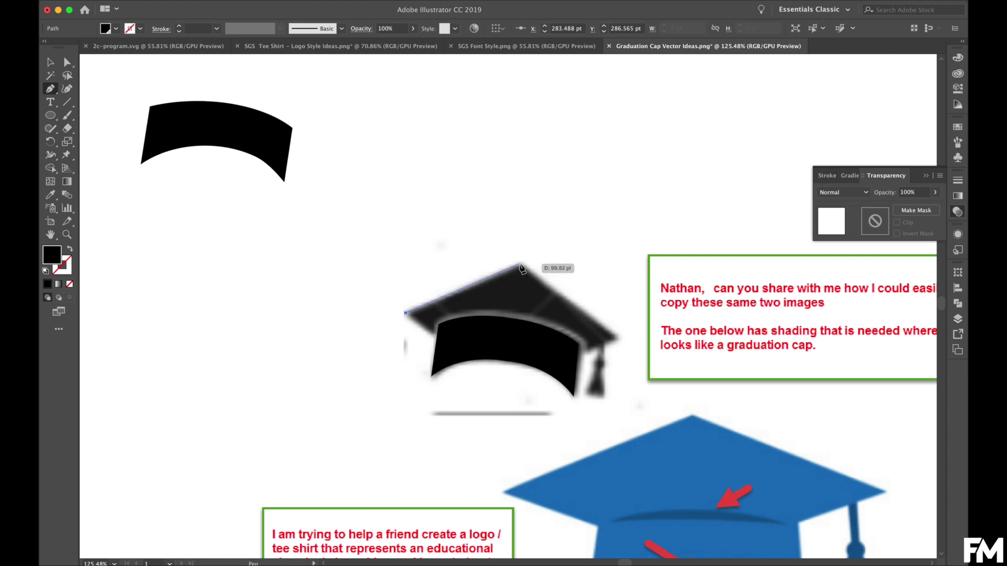
click(520, 265)
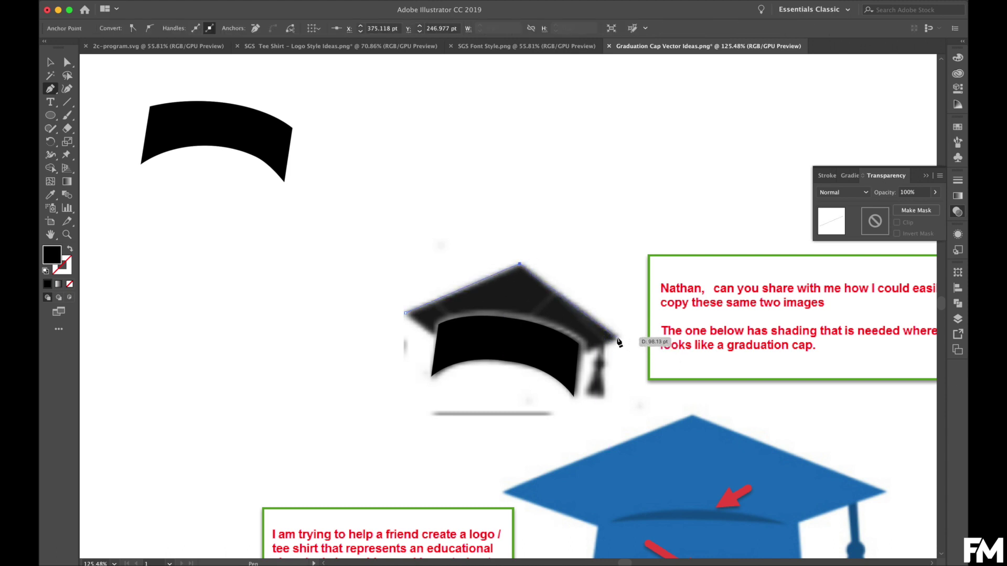
click(618, 337)
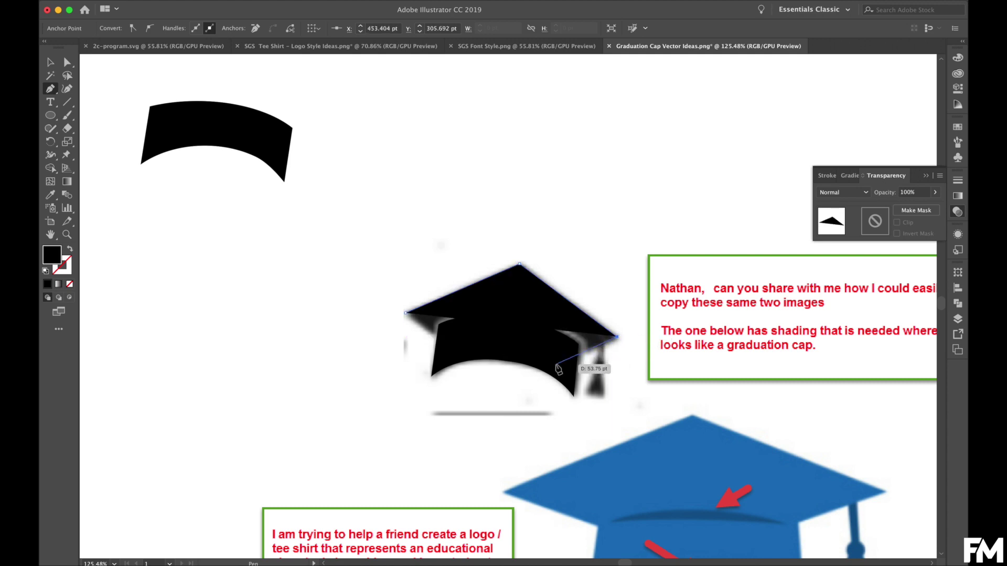
click(515, 388)
click(406, 315)
Step: Move the diamond path down the layer stack to just above the locked reference image
click(51, 62)
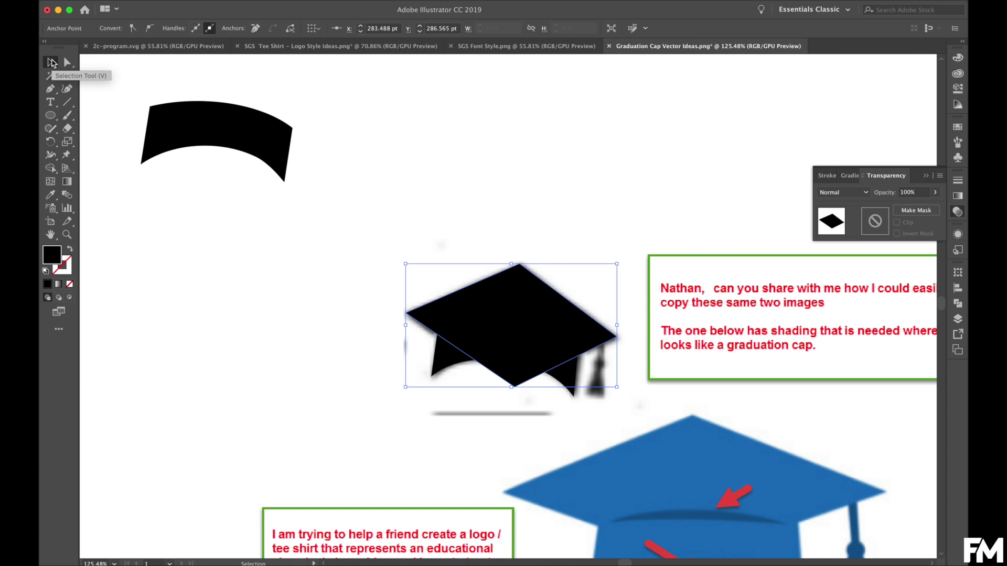
click(957, 320)
drag(896, 307, 897, 329)
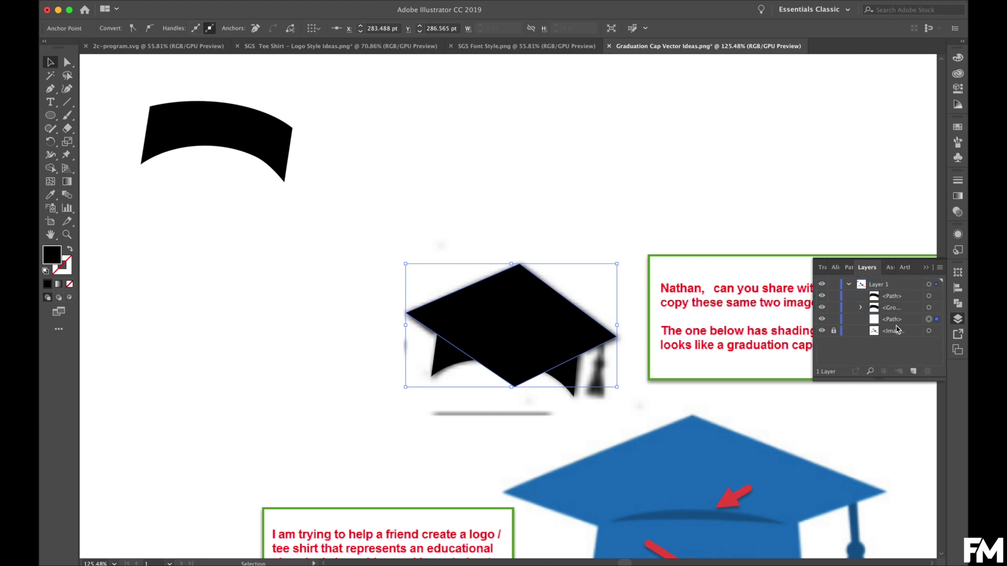
Step: Give the headband path on the cap a 4 pt magenta stroke aligned to the outside
click(930, 296)
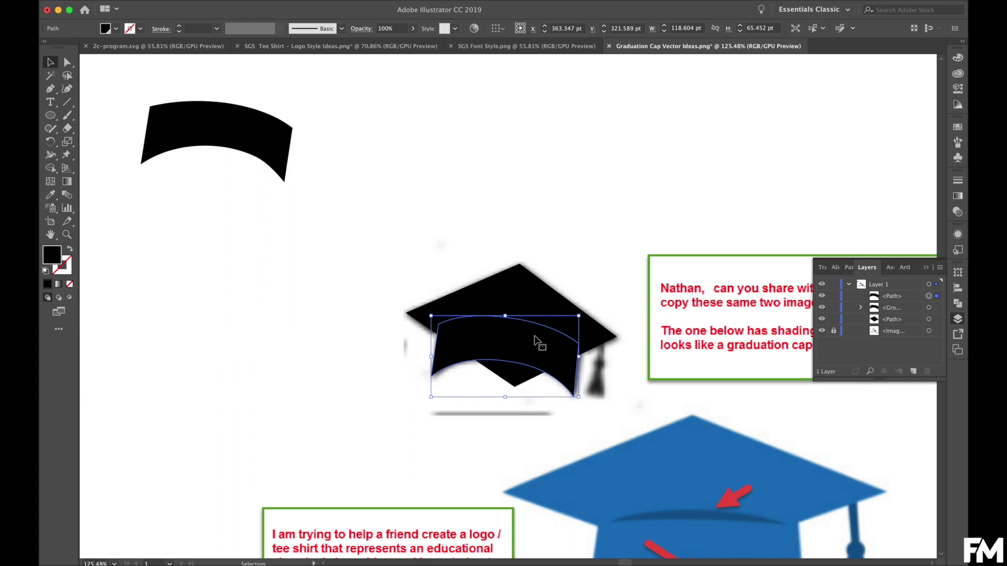
click(140, 30)
click(70, 47)
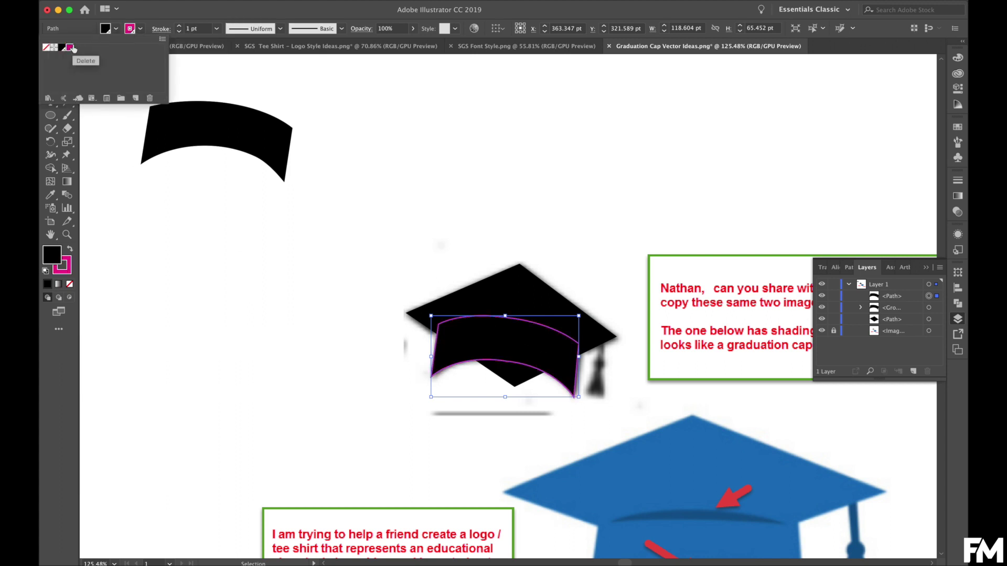
click(180, 26)
click(179, 27)
click(179, 27)
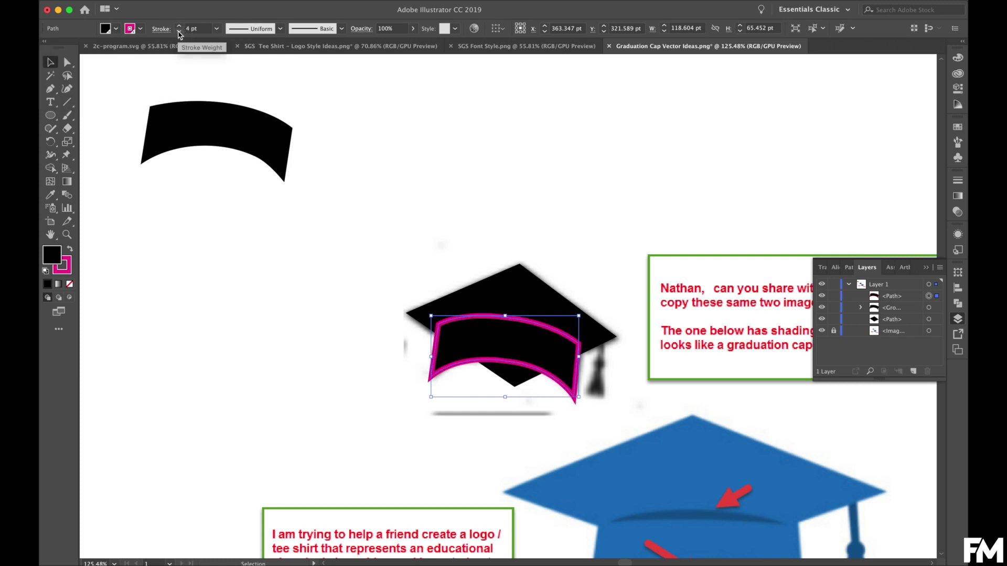
click(179, 31)
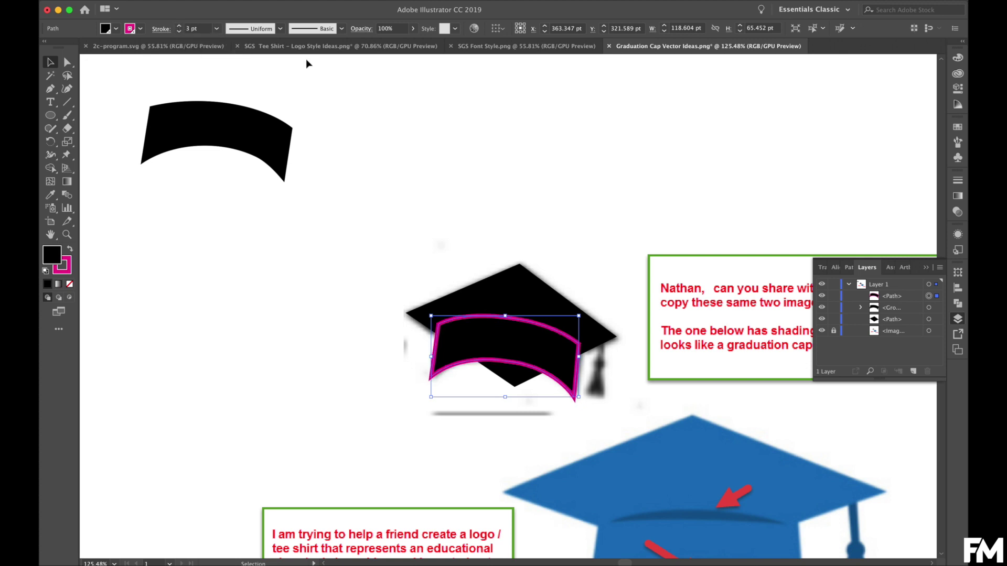
click(179, 28)
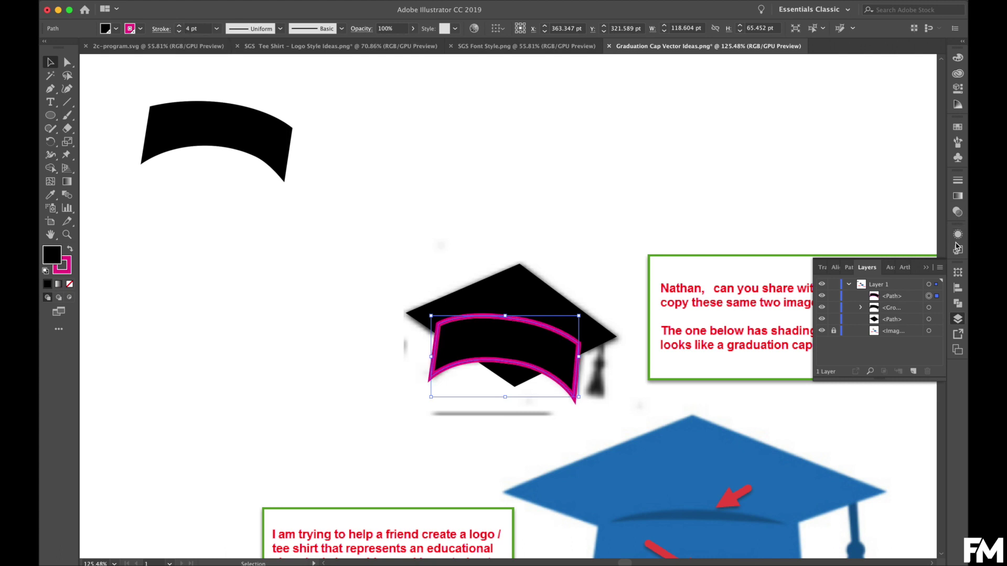
click(957, 181)
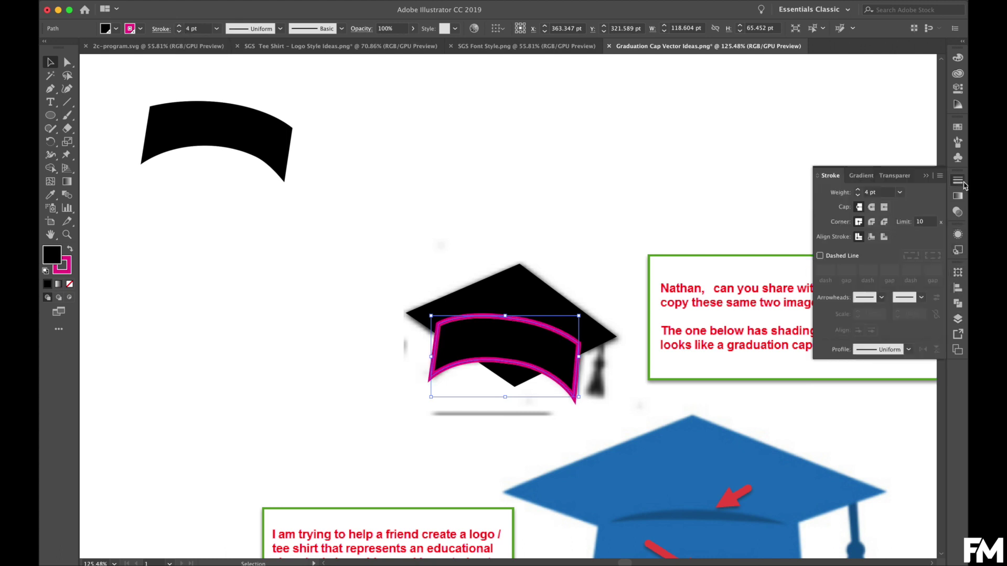
click(883, 237)
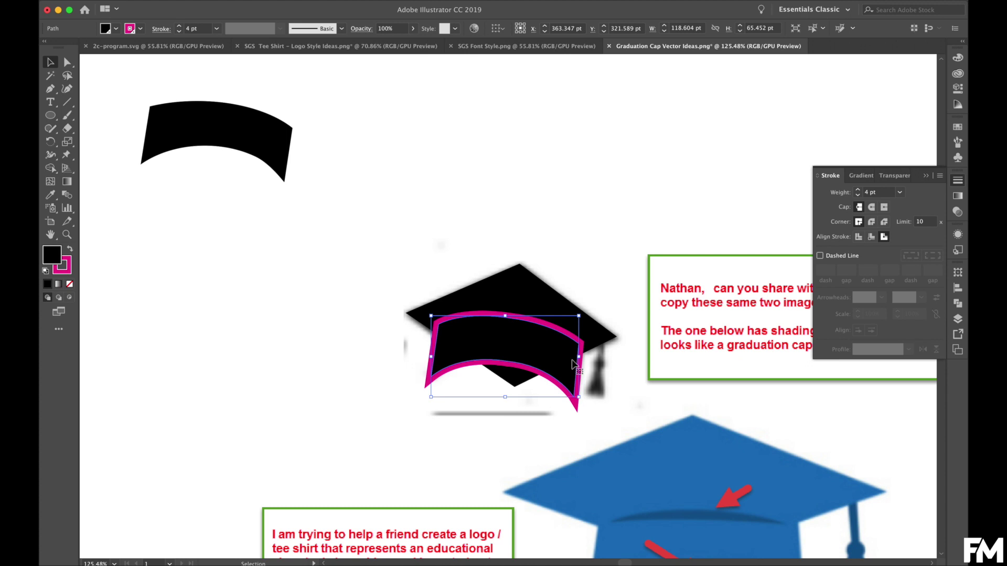
Step: Flatten the transparency of the headband and diamond with the Medium Resolution preset, and divide the overlapping shapes with Pathfinder
shift+click(492, 299)
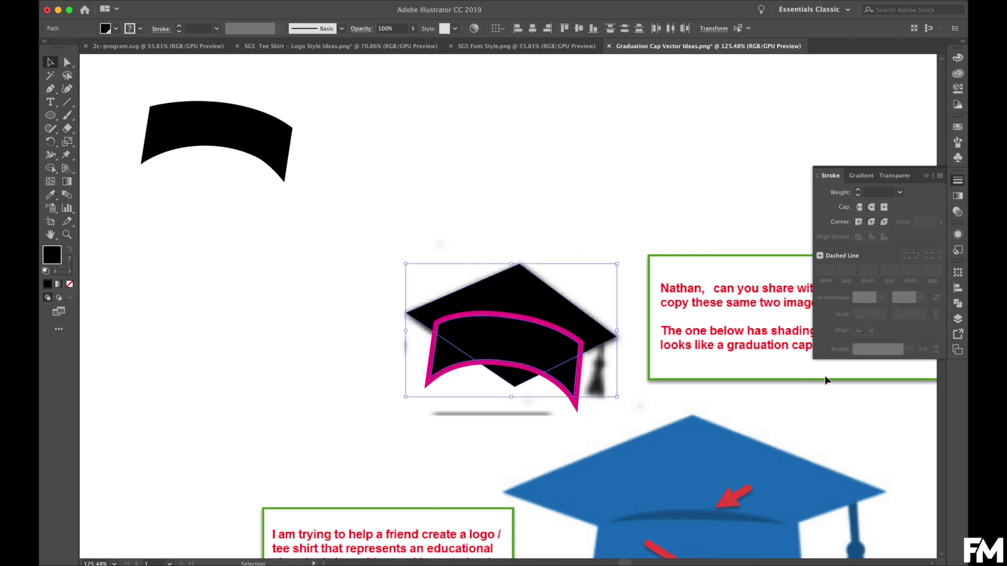
click(188, 5)
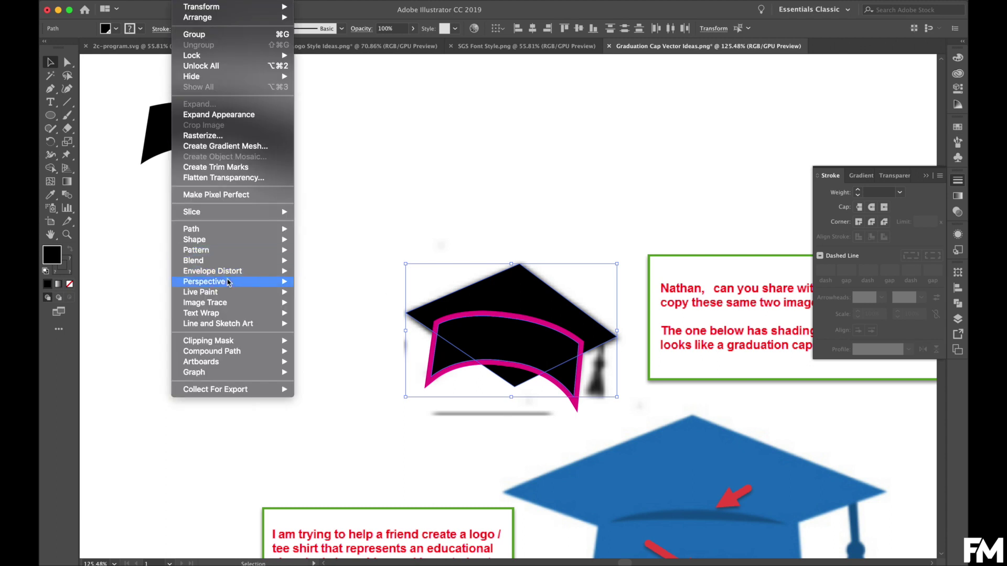
click(247, 179)
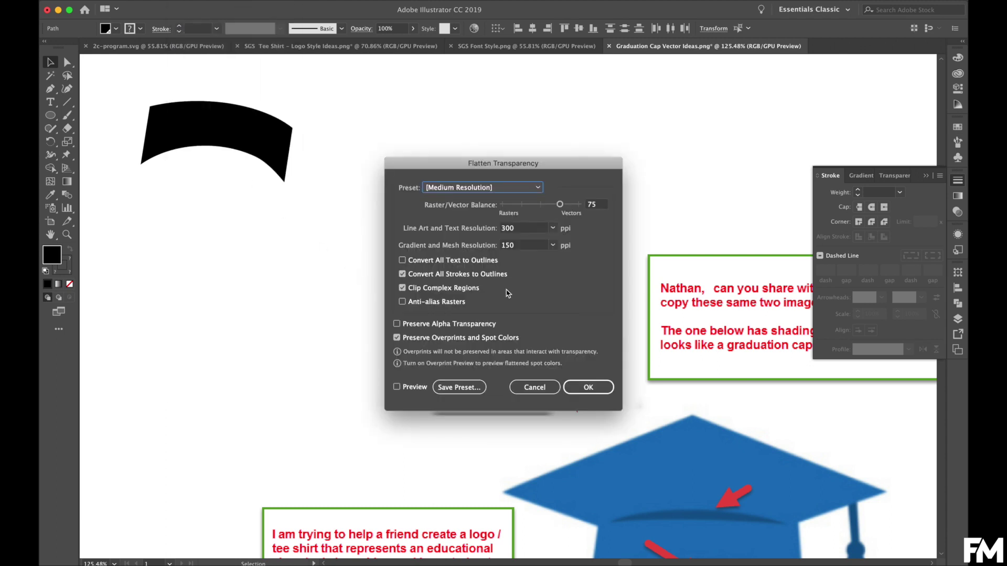
click(591, 388)
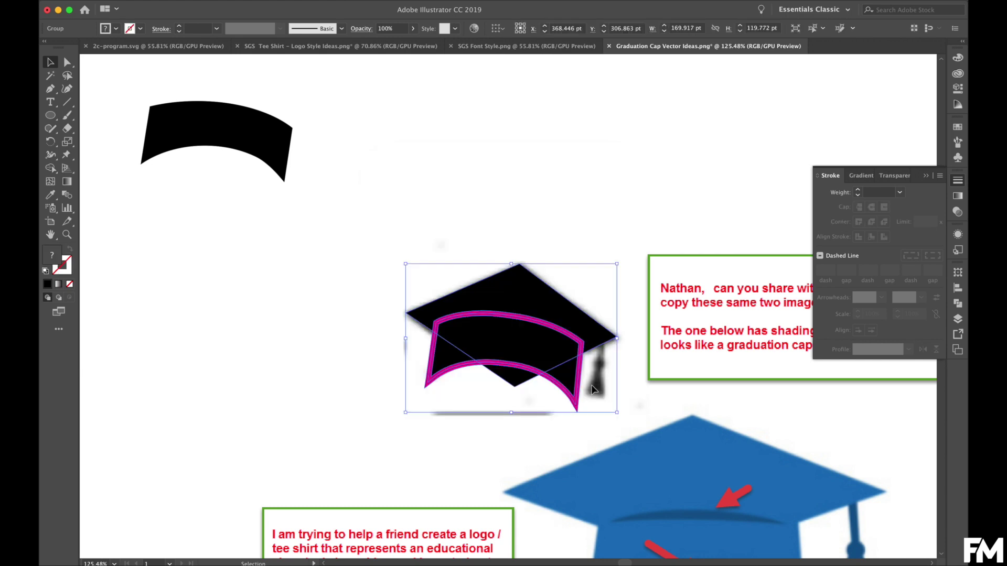
click(957, 303)
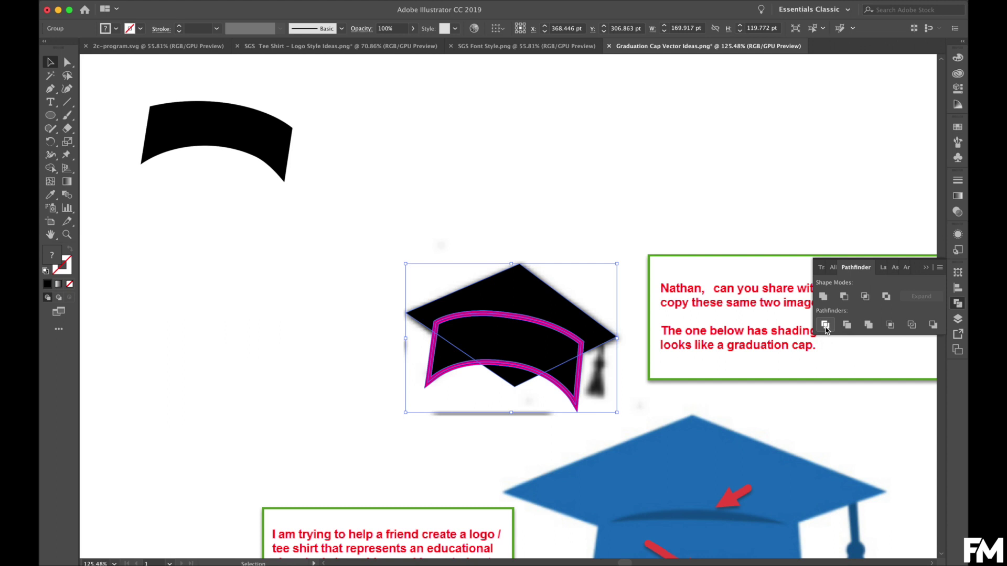
click(651, 433)
Step: Delete all the magenta pieces by selecting the same fill color, and delete the diamond's tip left below the headband
click(67, 75)
click(68, 62)
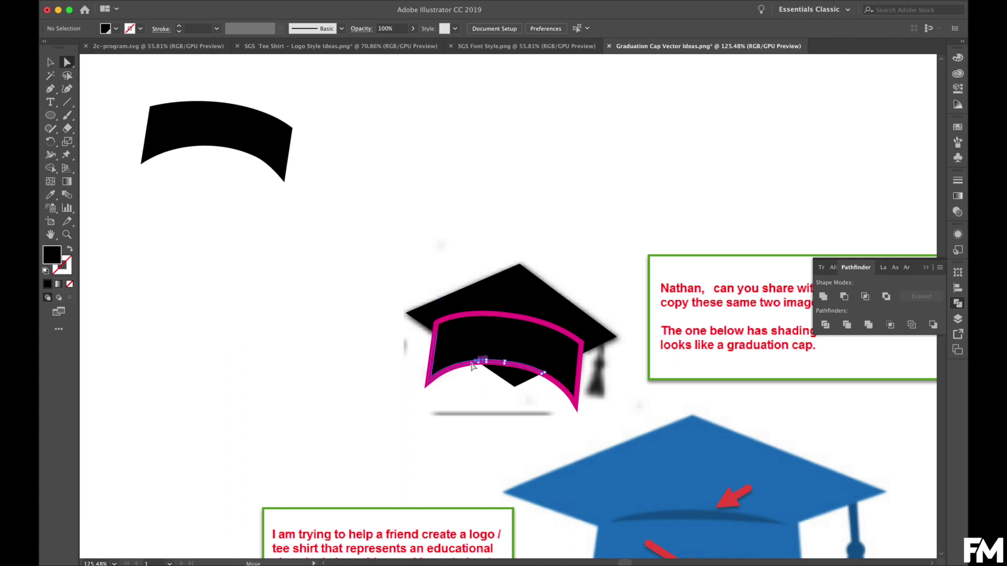
click(472, 366)
click(246, 1)
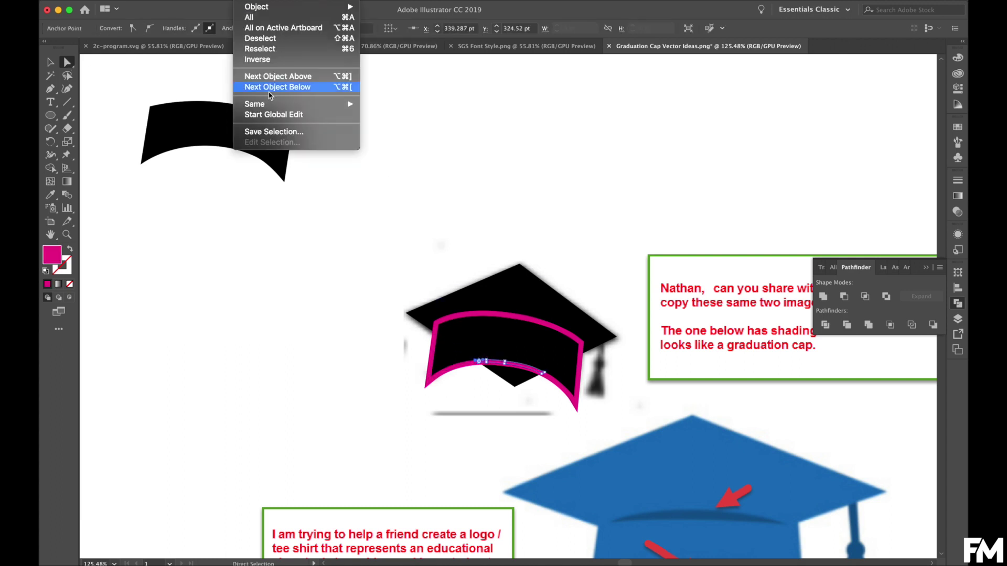
mouse_move(304, 103)
click(425, 146)
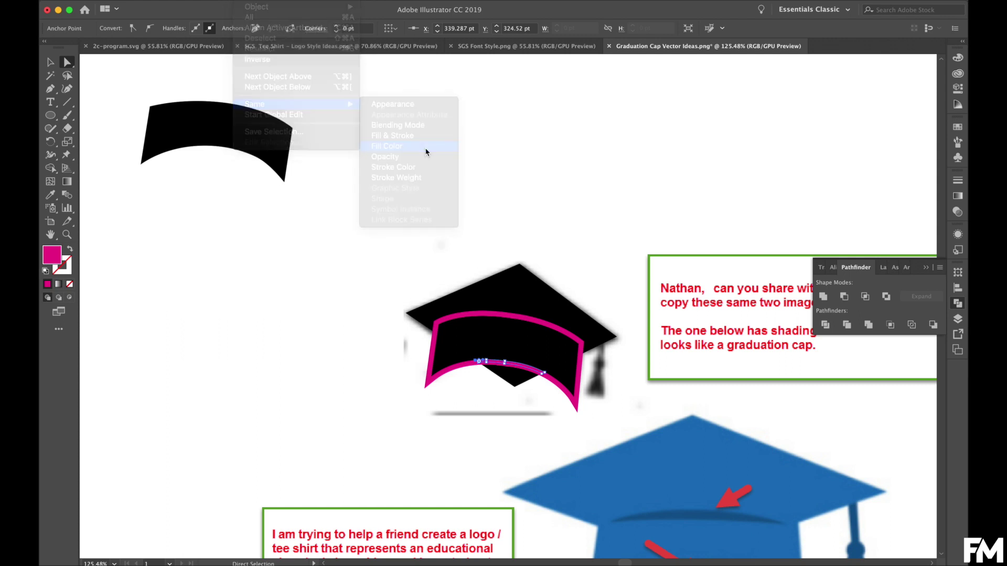
click(427, 152)
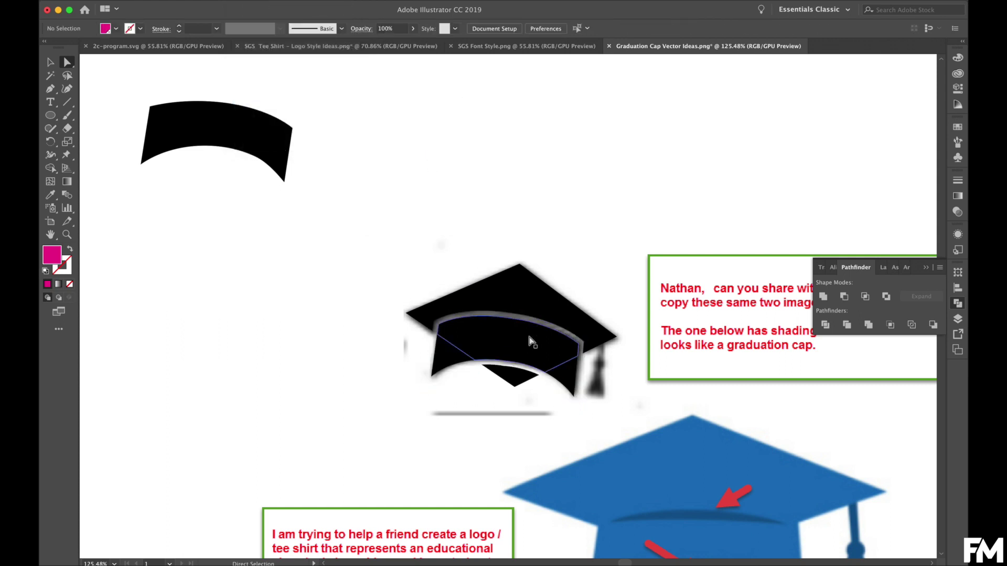
click(514, 381)
key(Delete)
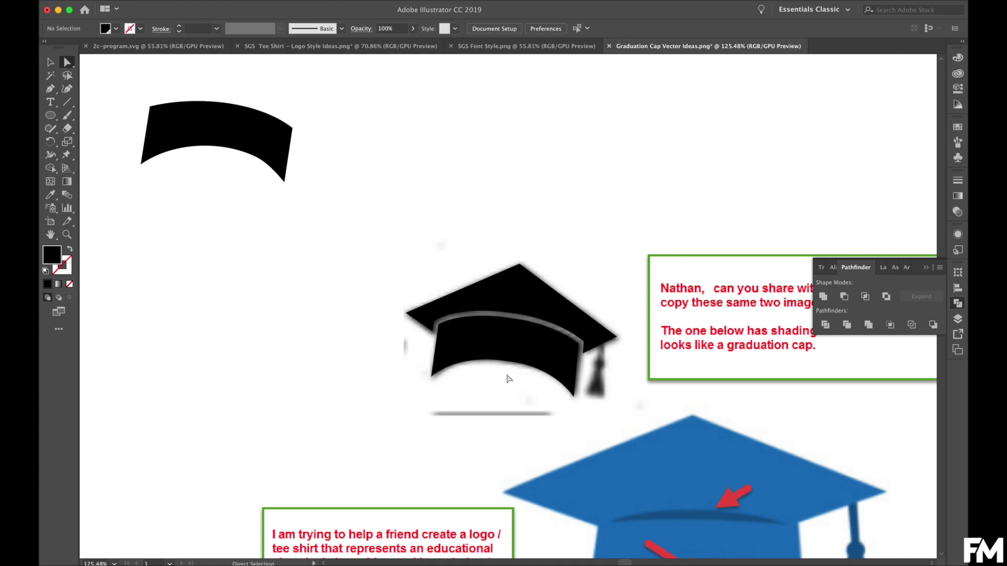
Step: Move the whole vector cap above the reference cap and combine its same-colored pieces with Pathfinder Merge
drag(387, 227, 650, 466)
drag(521, 345, 546, 178)
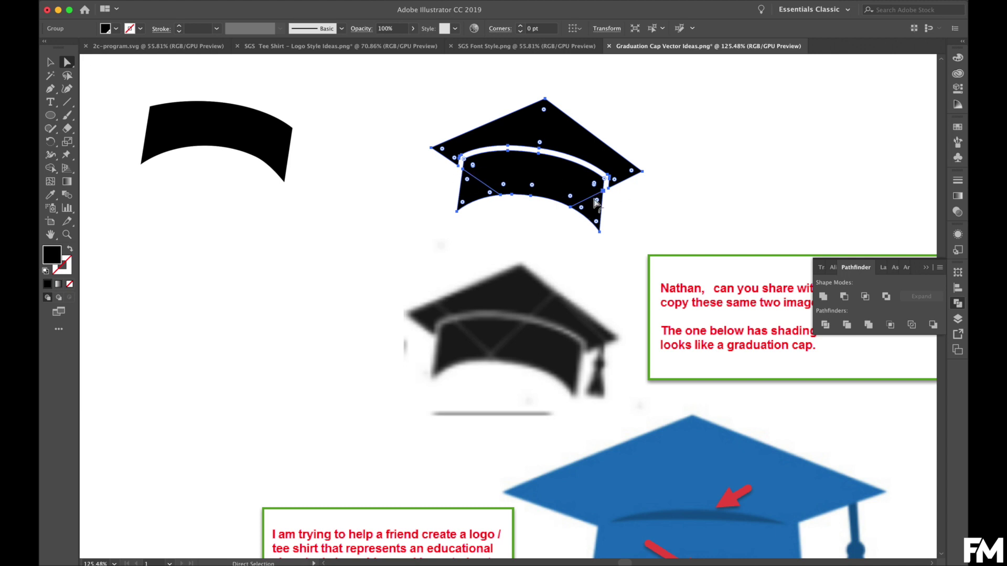
click(868, 325)
click(741, 178)
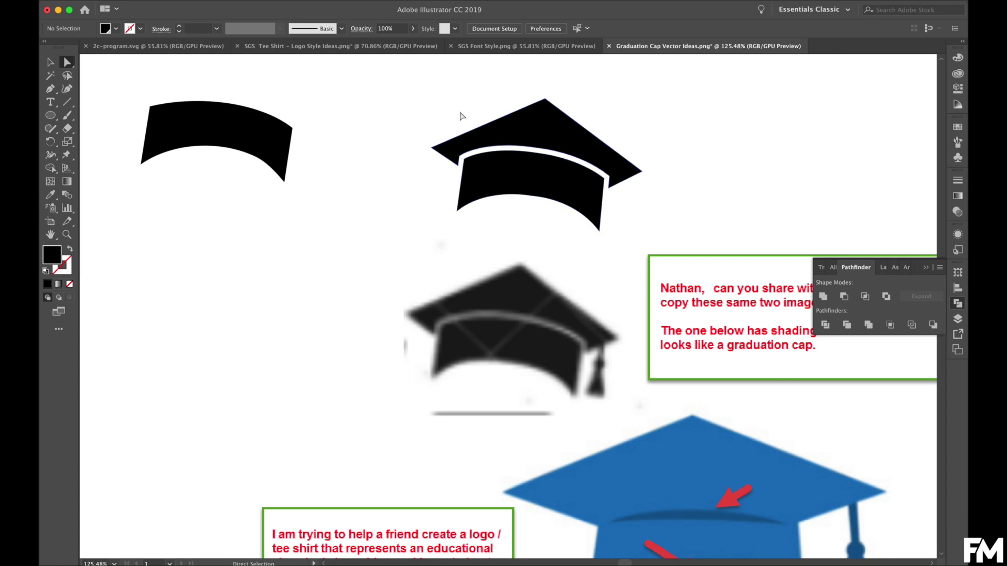
Step: Add a 2 pt black stroke to the vector cap's headband to narrow the white gap below the mortarboard
key(super+equal)
scroll(460, 116, up, 5)
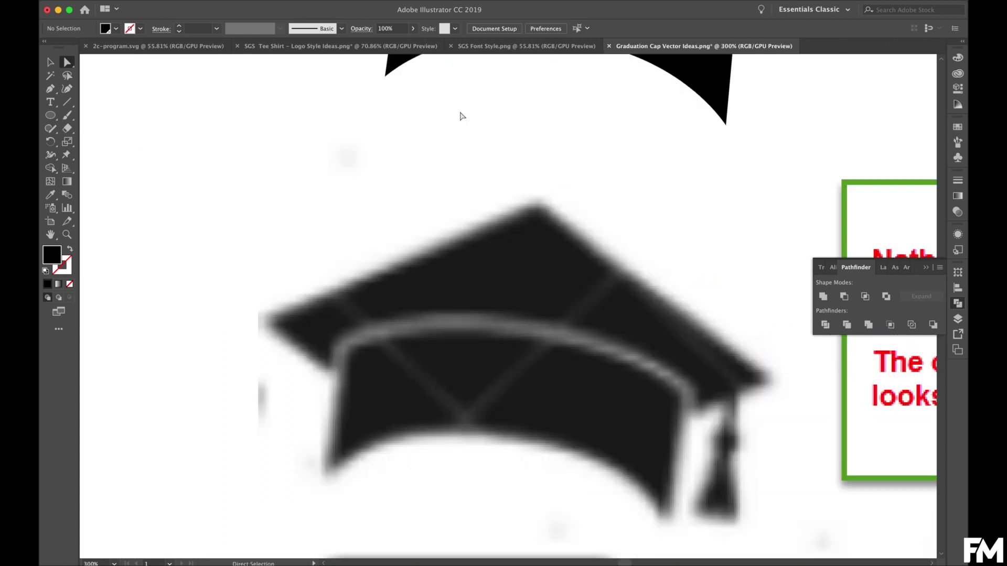
scroll(459, 115, up, 2)
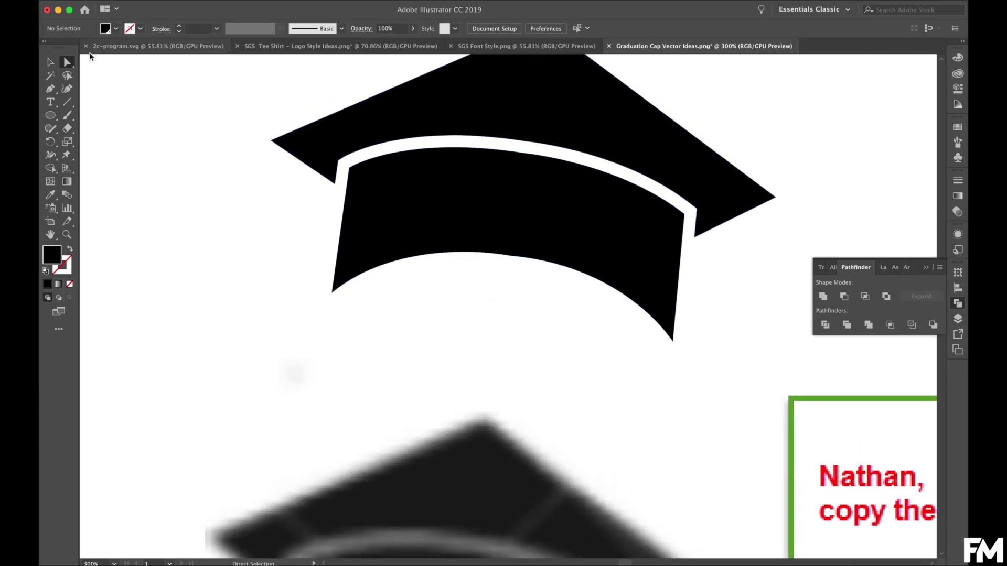
click(456, 203)
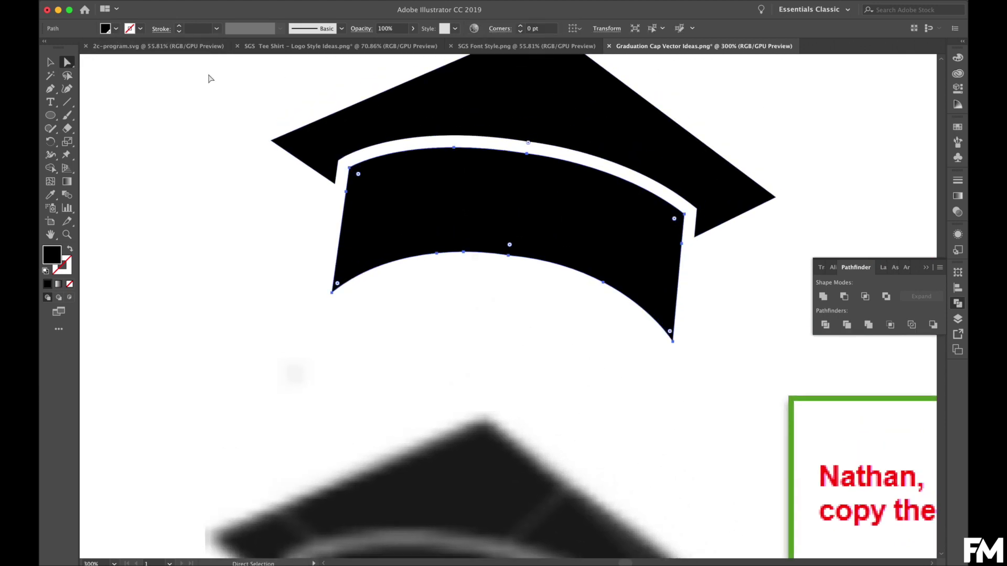
click(130, 28)
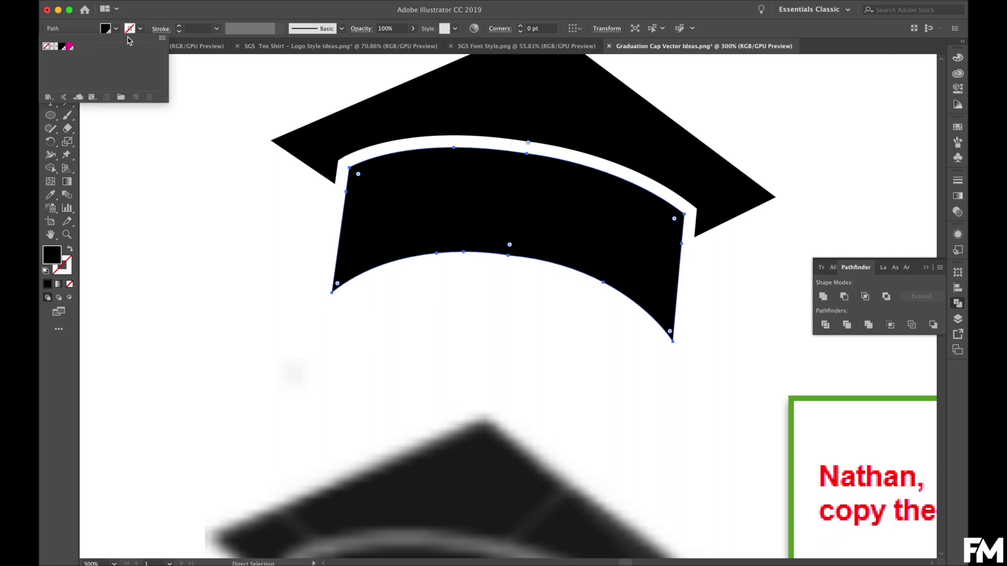
click(62, 47)
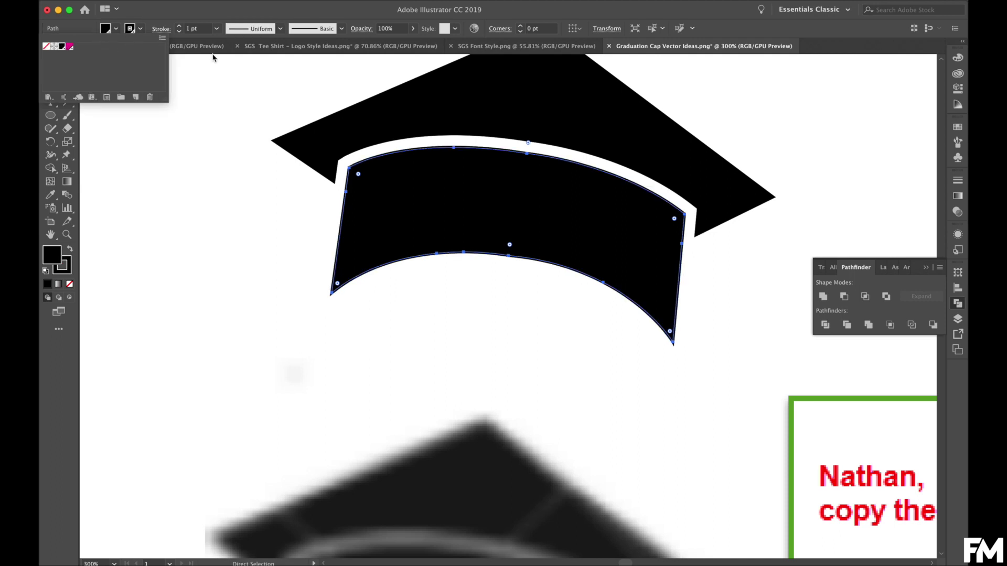
click(179, 26)
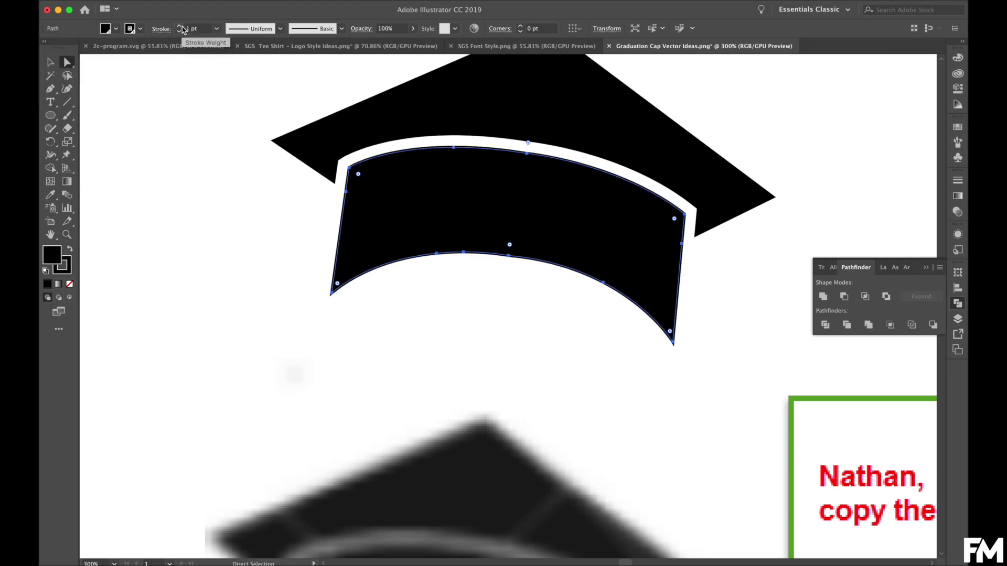
click(179, 26)
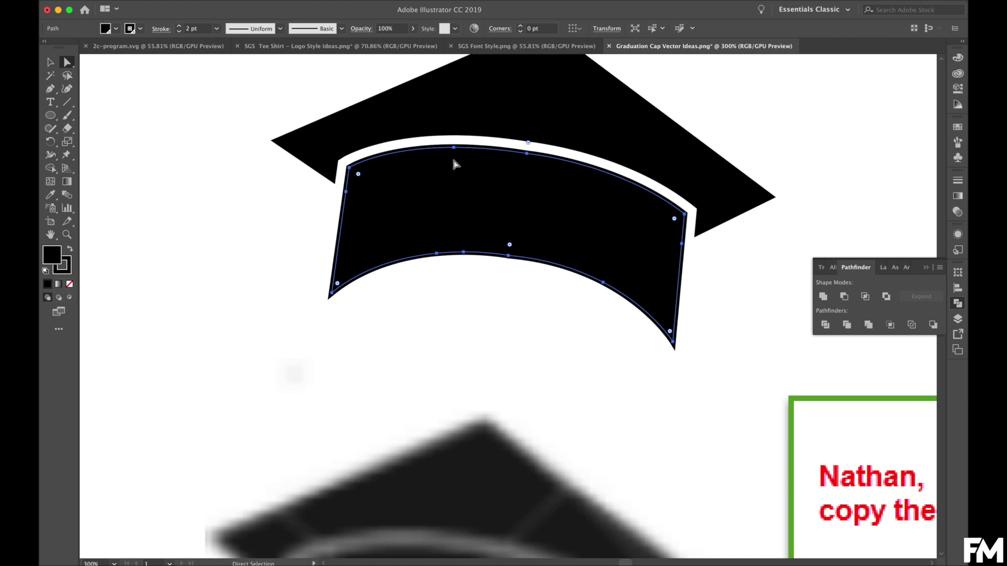
Step: Examine the tassel of the black reference cap and the shading and tassel of the blue reference cap
scroll(623, 331, down, 5)
scroll(623, 332, right, 3)
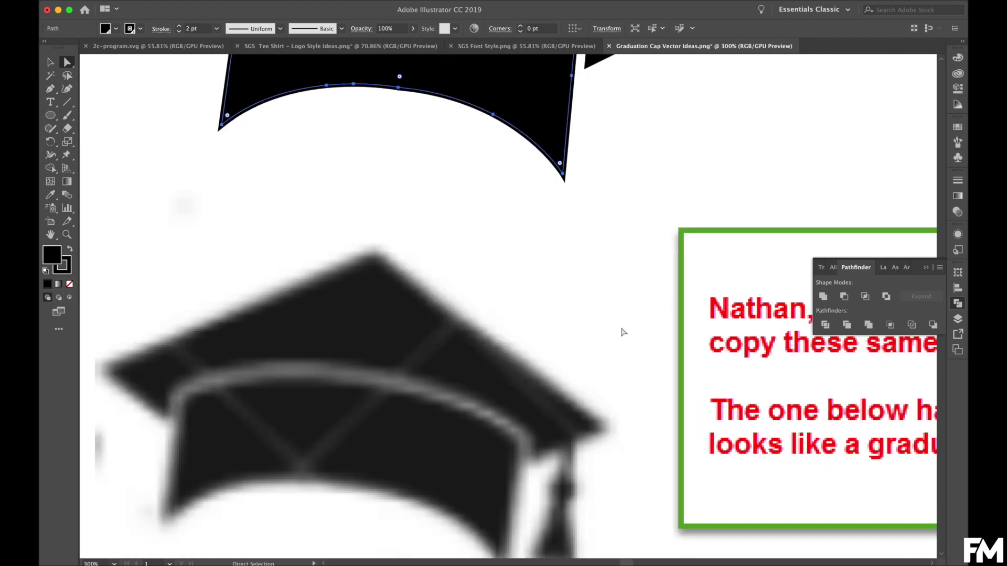
scroll(623, 331, down, 2)
scroll(623, 331, right, 1)
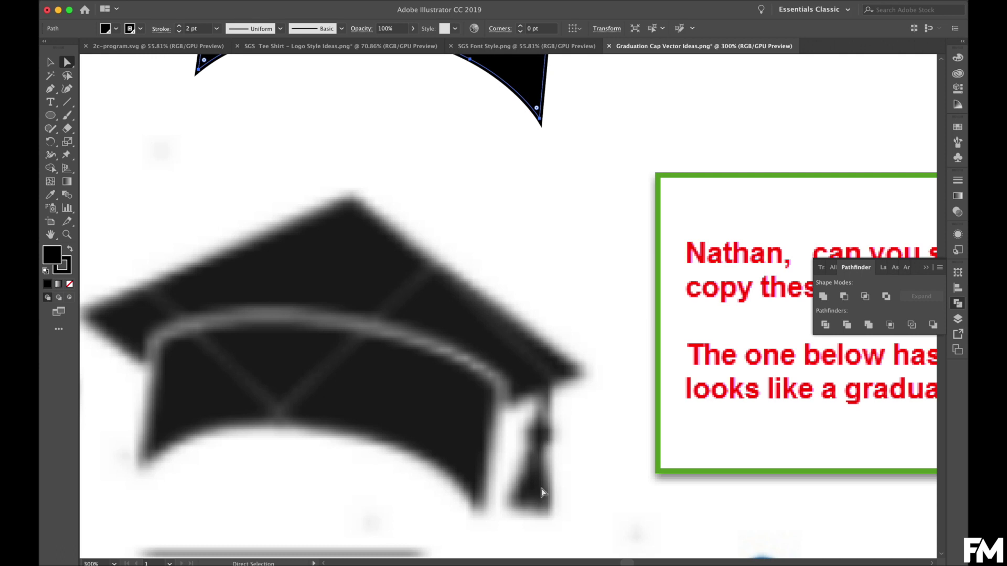
scroll(541, 489, down, 5)
scroll(542, 489, right, 2)
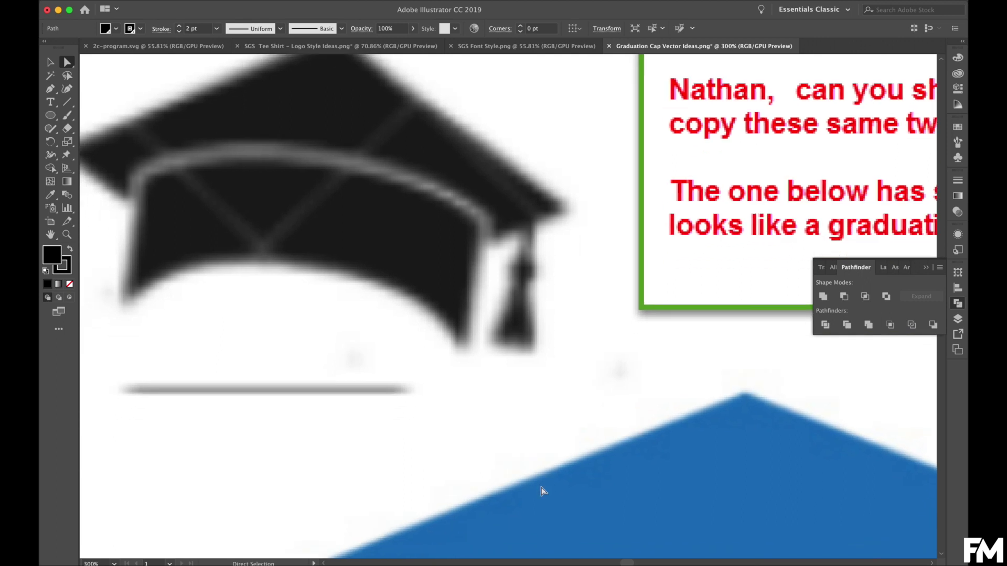
scroll(542, 490, down, 8)
scroll(543, 491, right, 4)
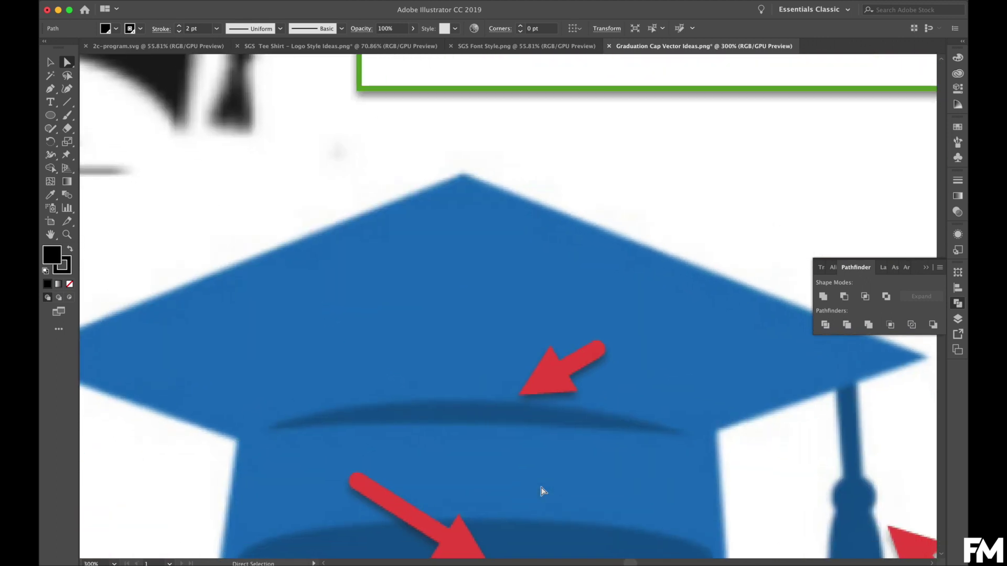
scroll(542, 490, up, 10)
scroll(542, 490, left, 4)
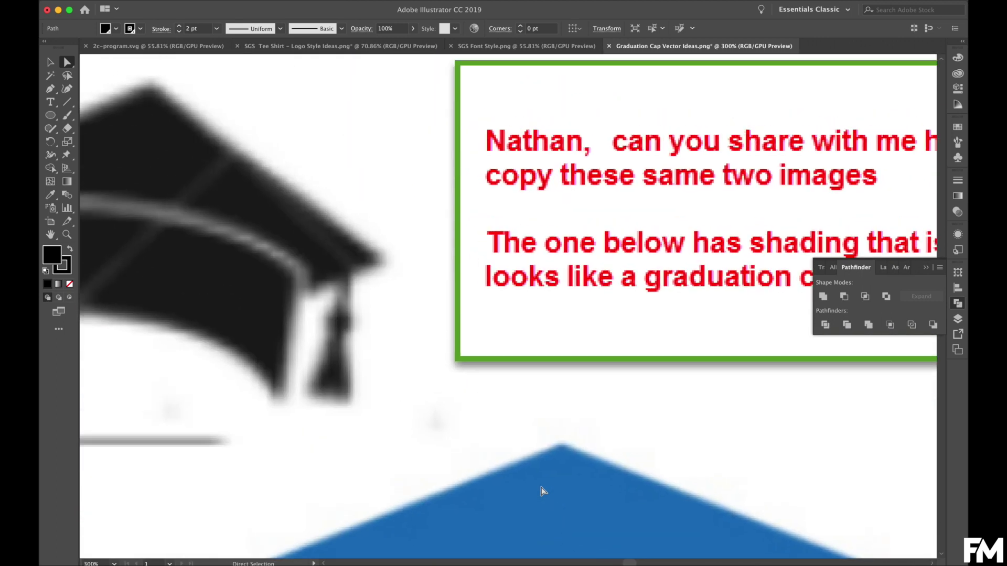
scroll(545, 499, down, 3)
scroll(543, 514, up, 4)
scroll(543, 513, up, 1)
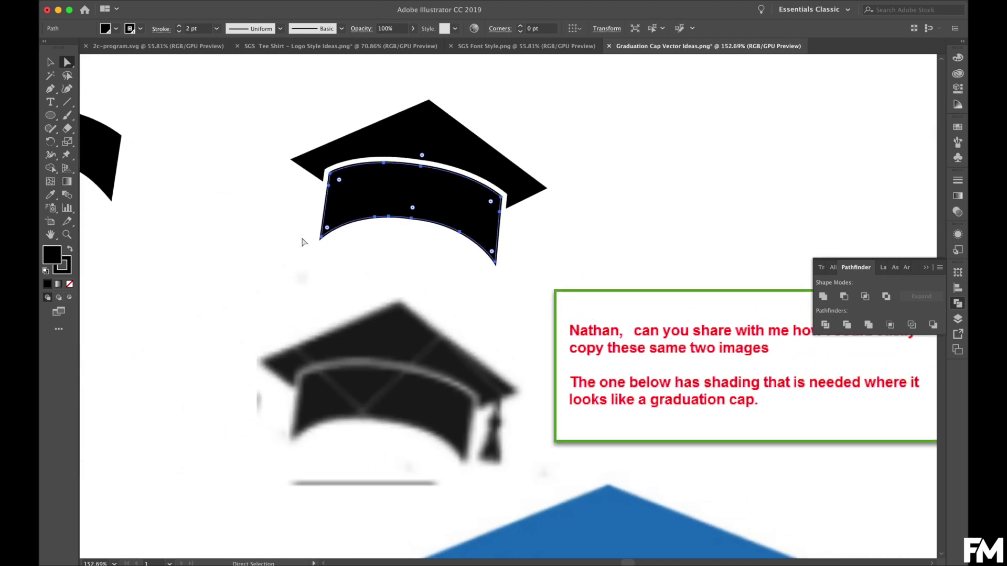
Step: Draw a thin black rectangle about 4 by 19 pt below the mortarboard's right tip as the tassel cord, with no stroke
click(51, 116)
drag(55, 118, 96, 117)
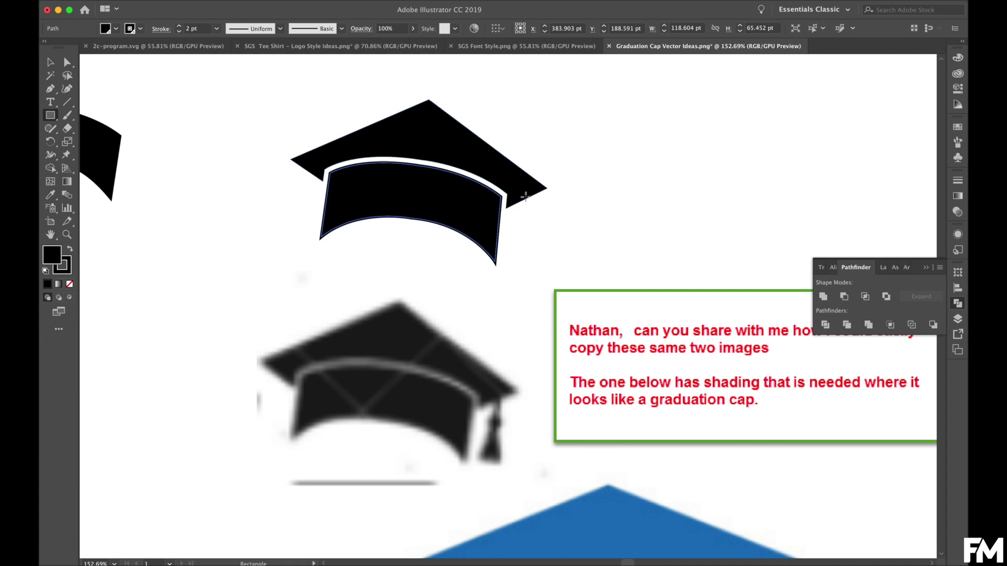
drag(528, 199, 534, 227)
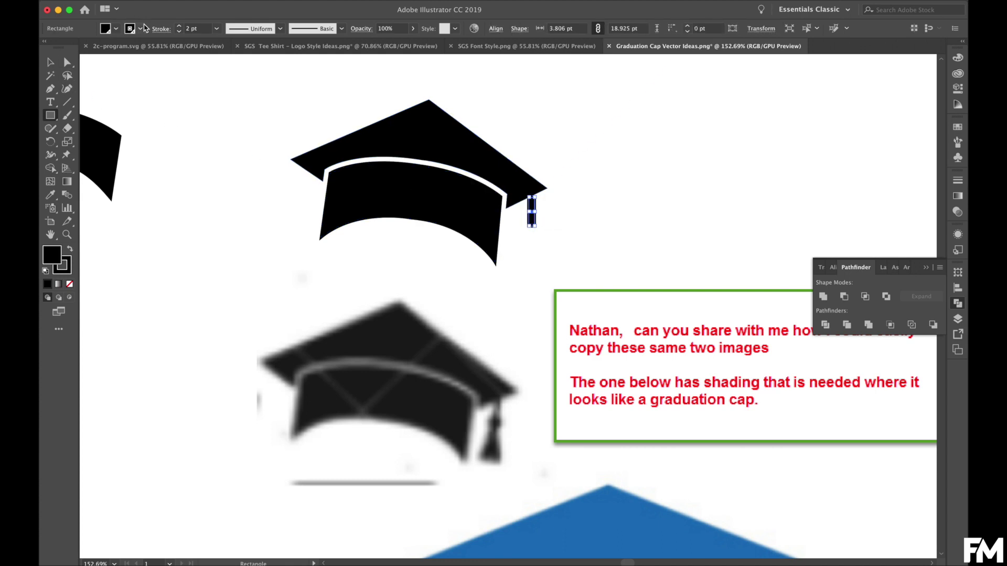
click(140, 28)
click(45, 48)
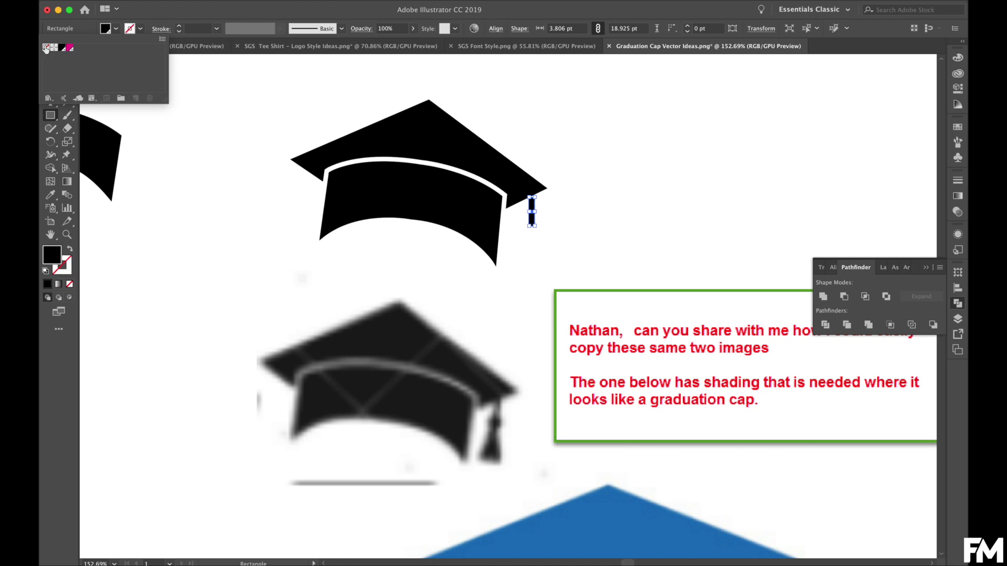
Step: Tilt the tassel cord rectangle slightly and set its upper end against the mortarboard's edge
click(50, 62)
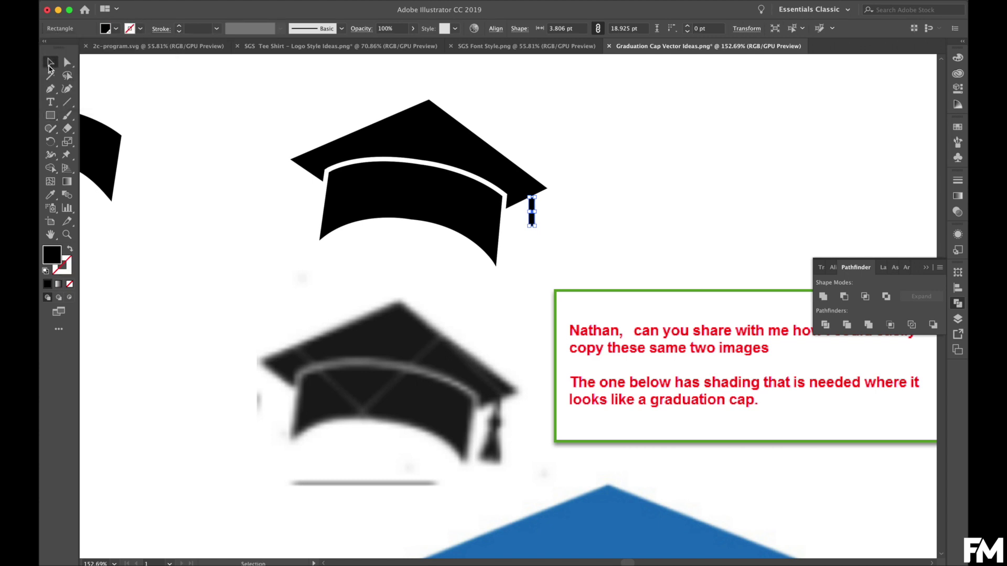
drag(532, 225, 530, 229)
click(558, 232)
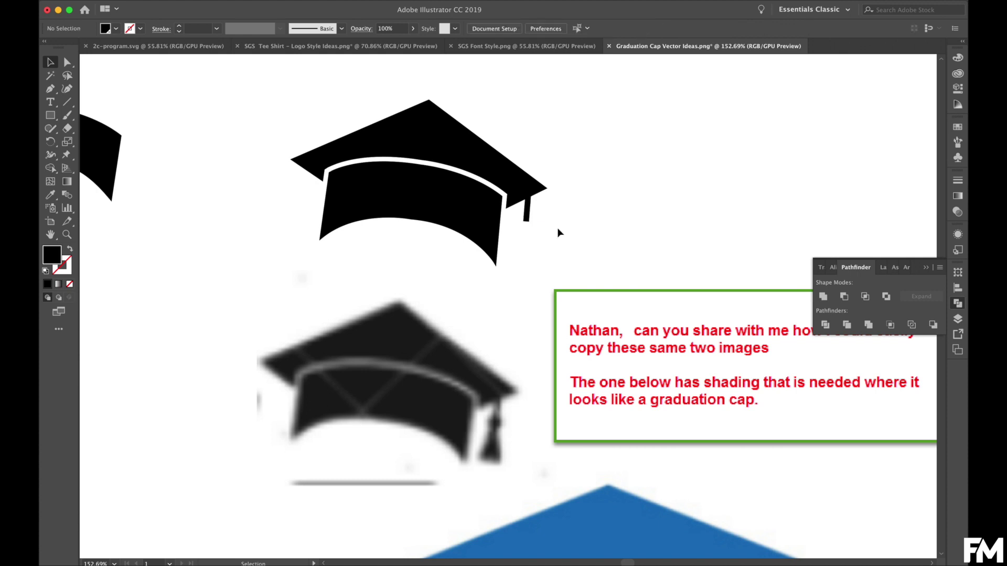
Step: Draw a black ellipse about 7 by 10 pt over the lower end of the cord as the tassel's knot
click(50, 118)
drag(50, 118, 89, 146)
drag(522, 219, 531, 232)
click(51, 63)
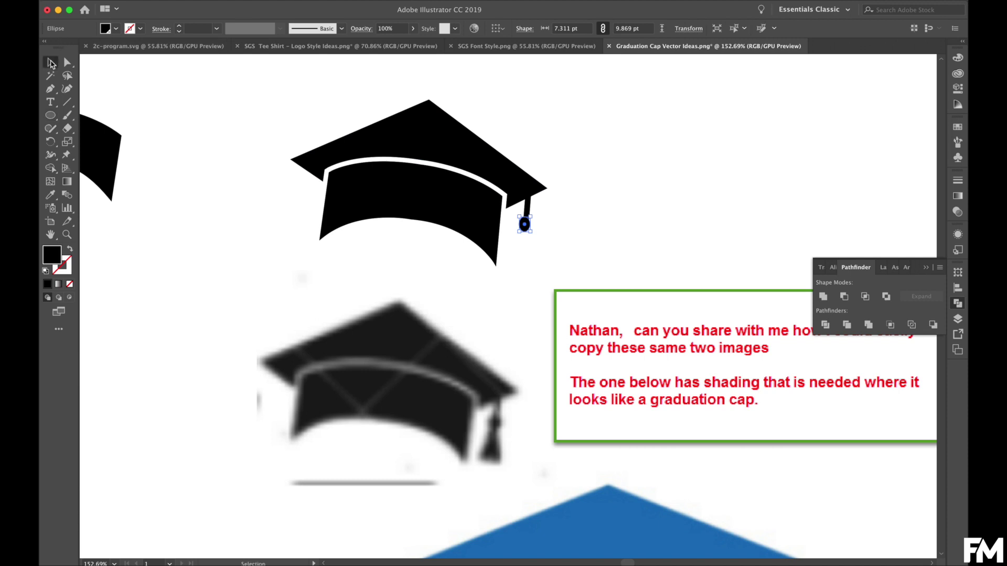
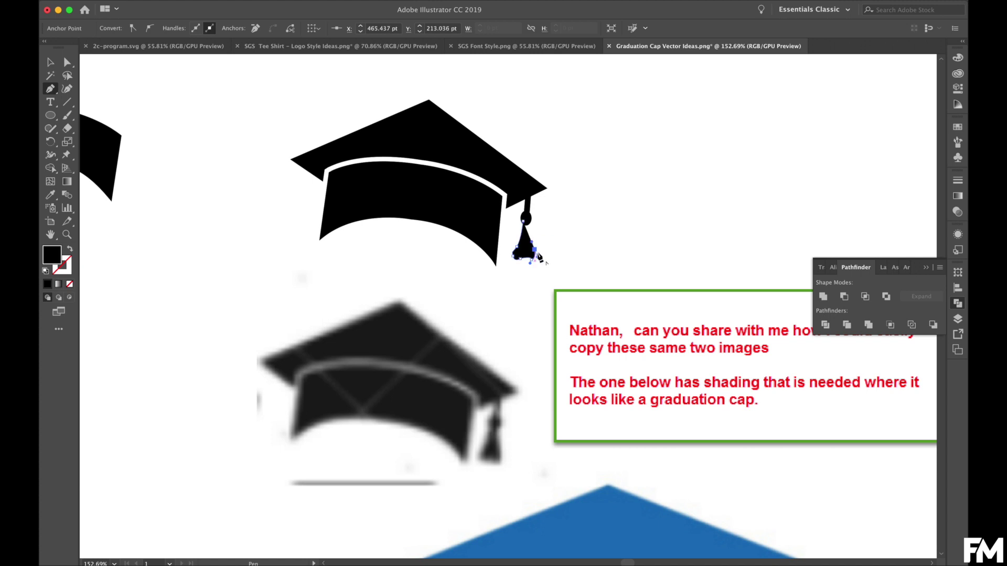
Step: Complete the tassel's flared skirt with the Pen tool, closing the path beneath the oval knot, and deselect it
drag(538, 257, 527, 226)
super+click(534, 223)
drag(537, 228, 530, 222)
click(530, 219)
mouse_move(529, 238)
mouse_down()
mouse_move(530, 255)
mouse_move(526, 224)
mouse_up()
click(51, 61)
click(502, 326)
Step: Reposition the tassel skirt's anchor points to narrow it and give its hem two evenly matched lower corners
scroll(501, 326, up, 6)
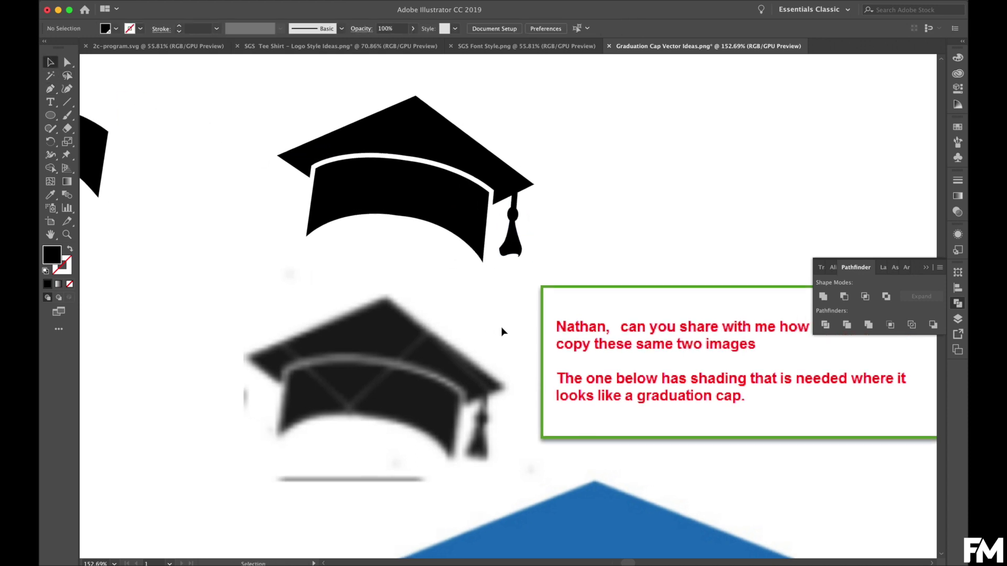
scroll(501, 326, up, 5)
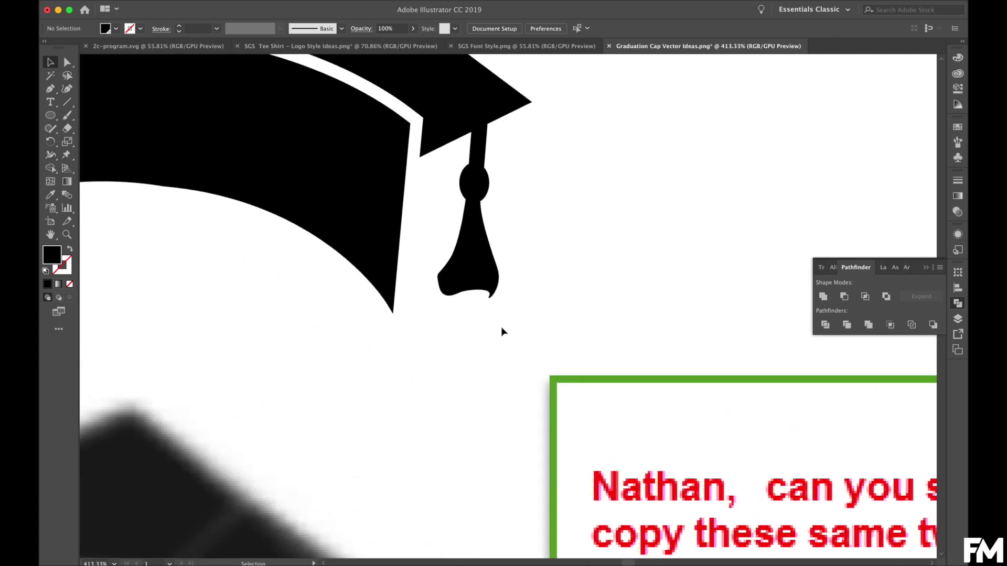
key(a)
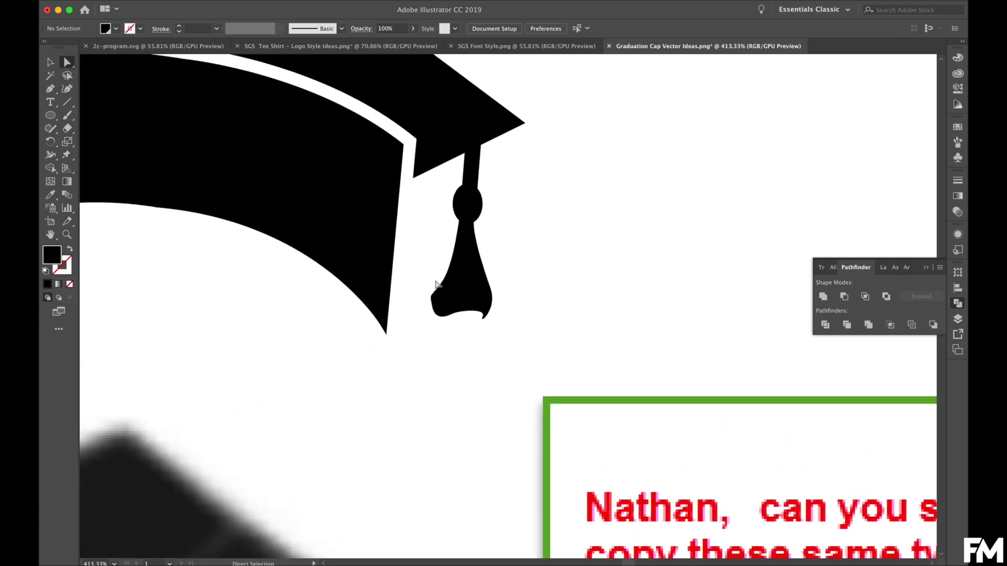
click(482, 318)
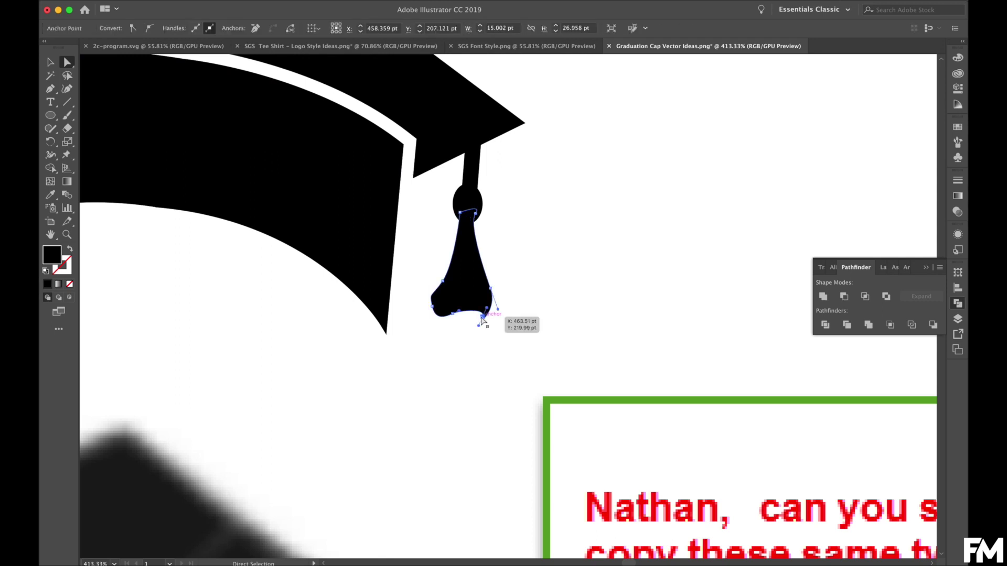
drag(486, 313, 454, 269)
drag(436, 310, 485, 311)
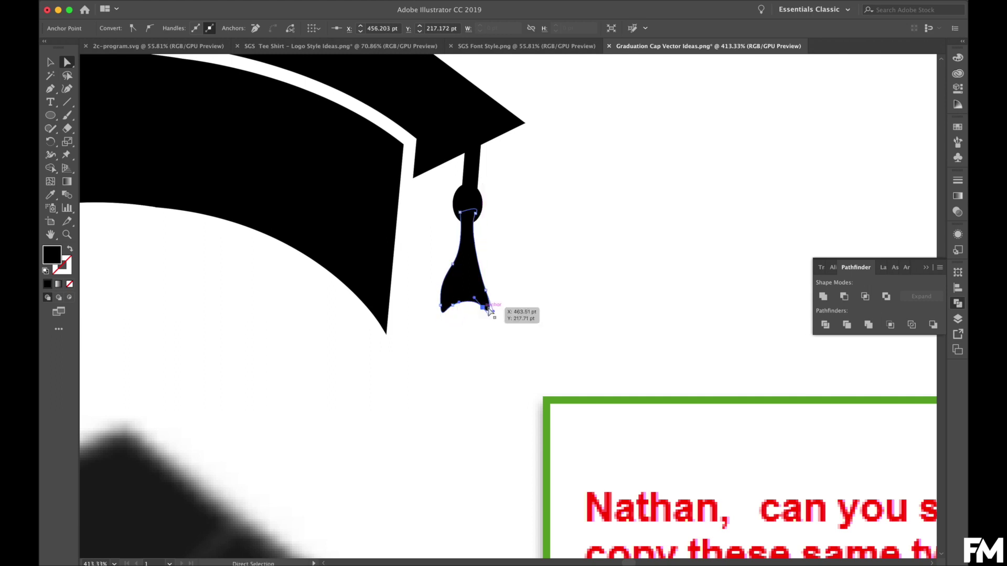
click(503, 268)
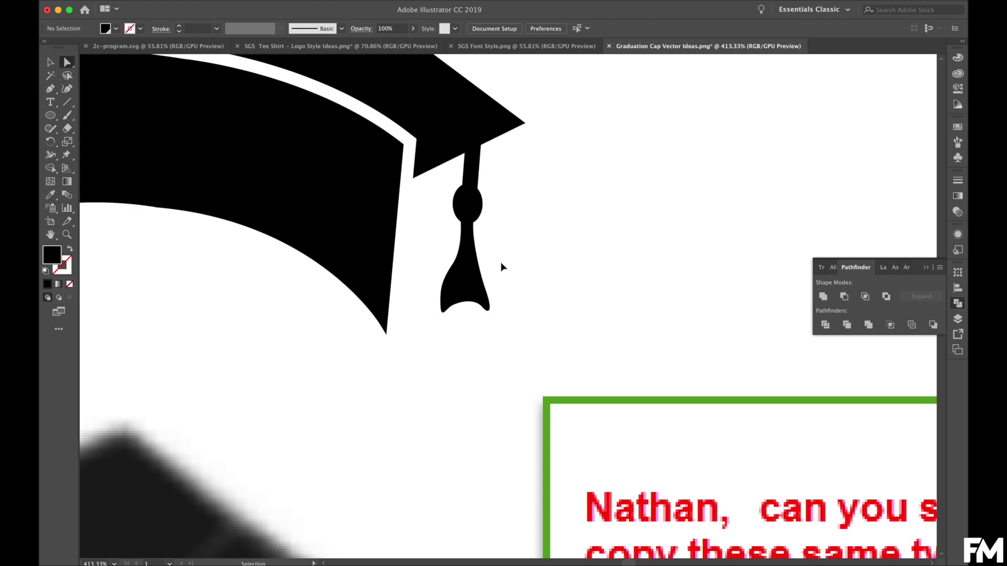
Step: Check the tassel against the whole cap and fine-tune the anchor points of its flared end
key(super+1)
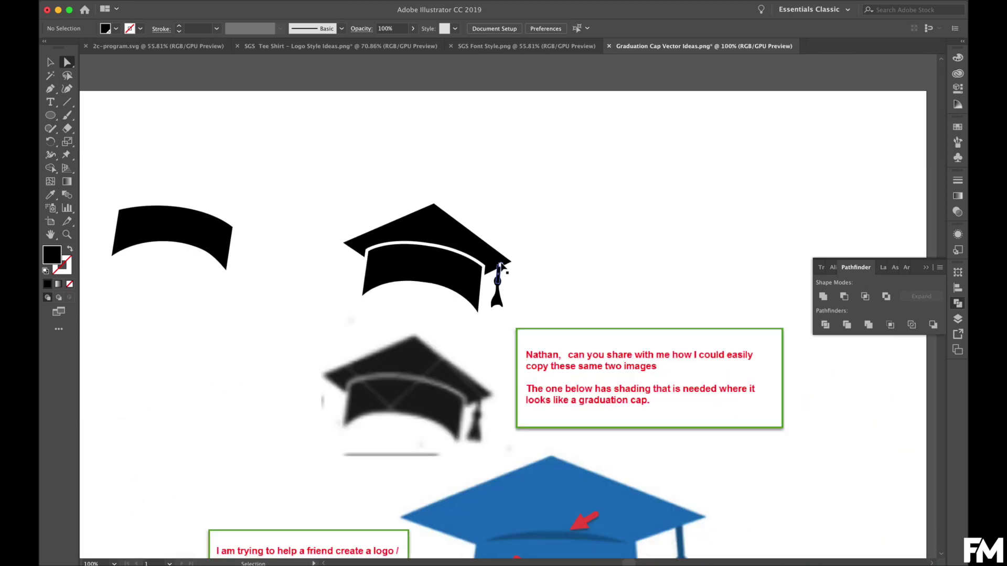
key(super+minus)
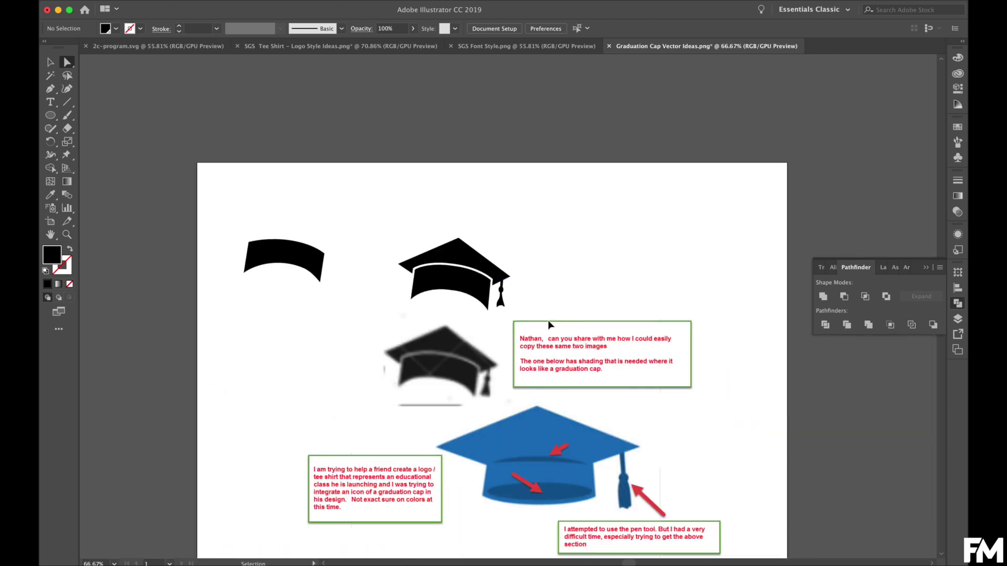
scroll(549, 325, up, 10)
click(428, 319)
drag(426, 318, 407, 297)
drag(473, 316, 418, 283)
click(529, 265)
key(super+minus)
key(super+minus)
key(super+minus)
key(super+minus)
key(super+minus)
key(super+minus)
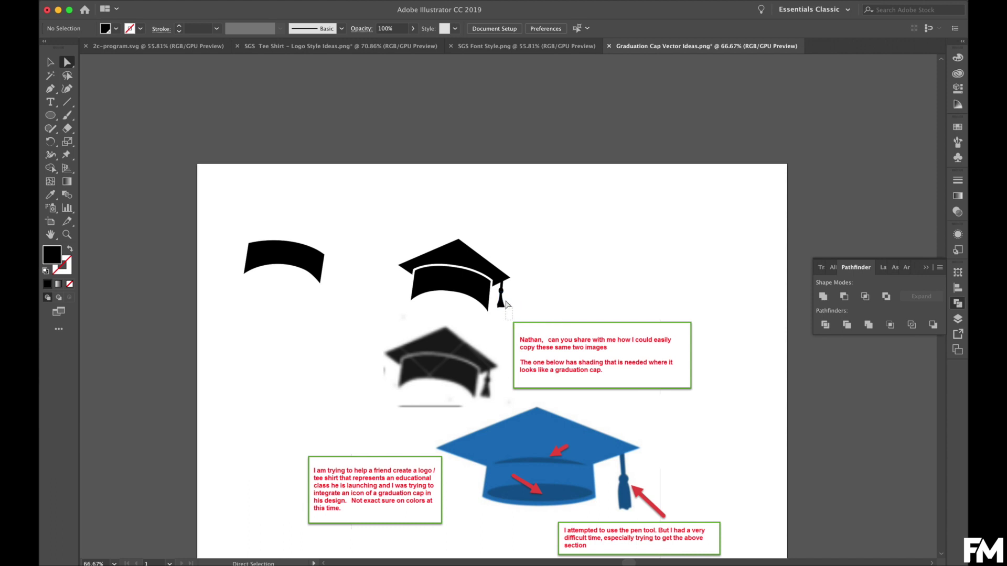
Step: Select the tassel's anchor points, shift its lower parts slightly toward the headband, and deselect everything
click(498, 290)
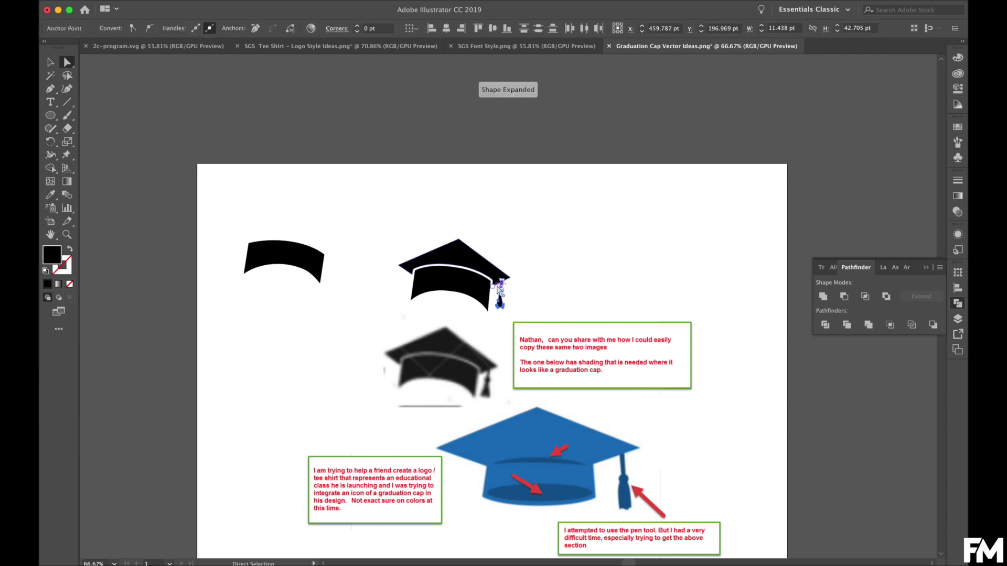
click(536, 299)
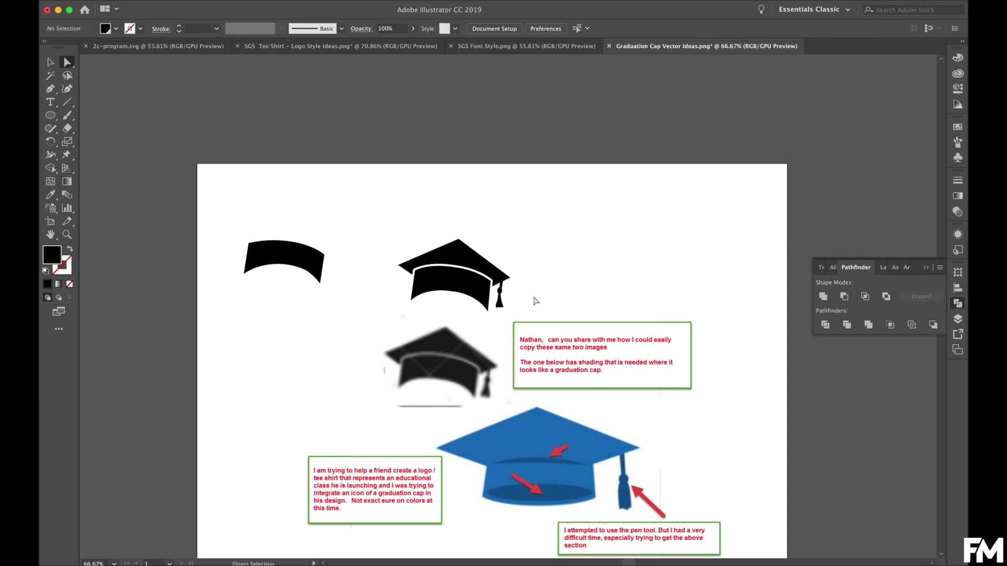
click(505, 290)
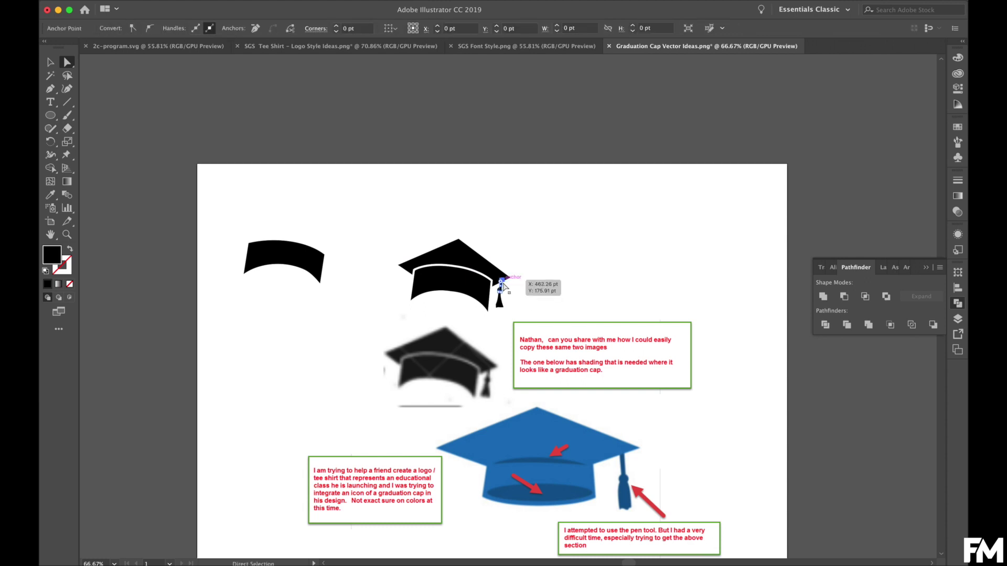
click(591, 276)
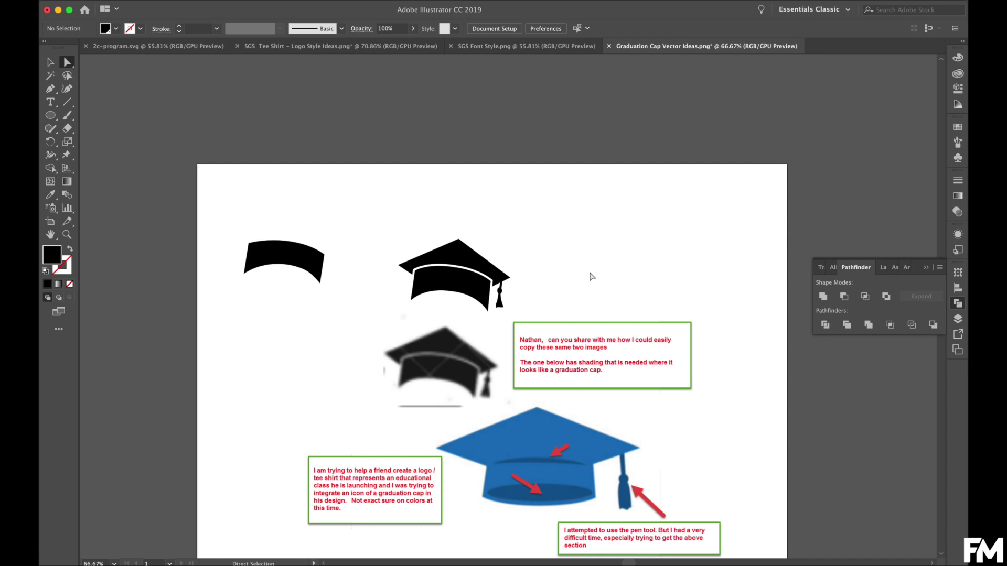